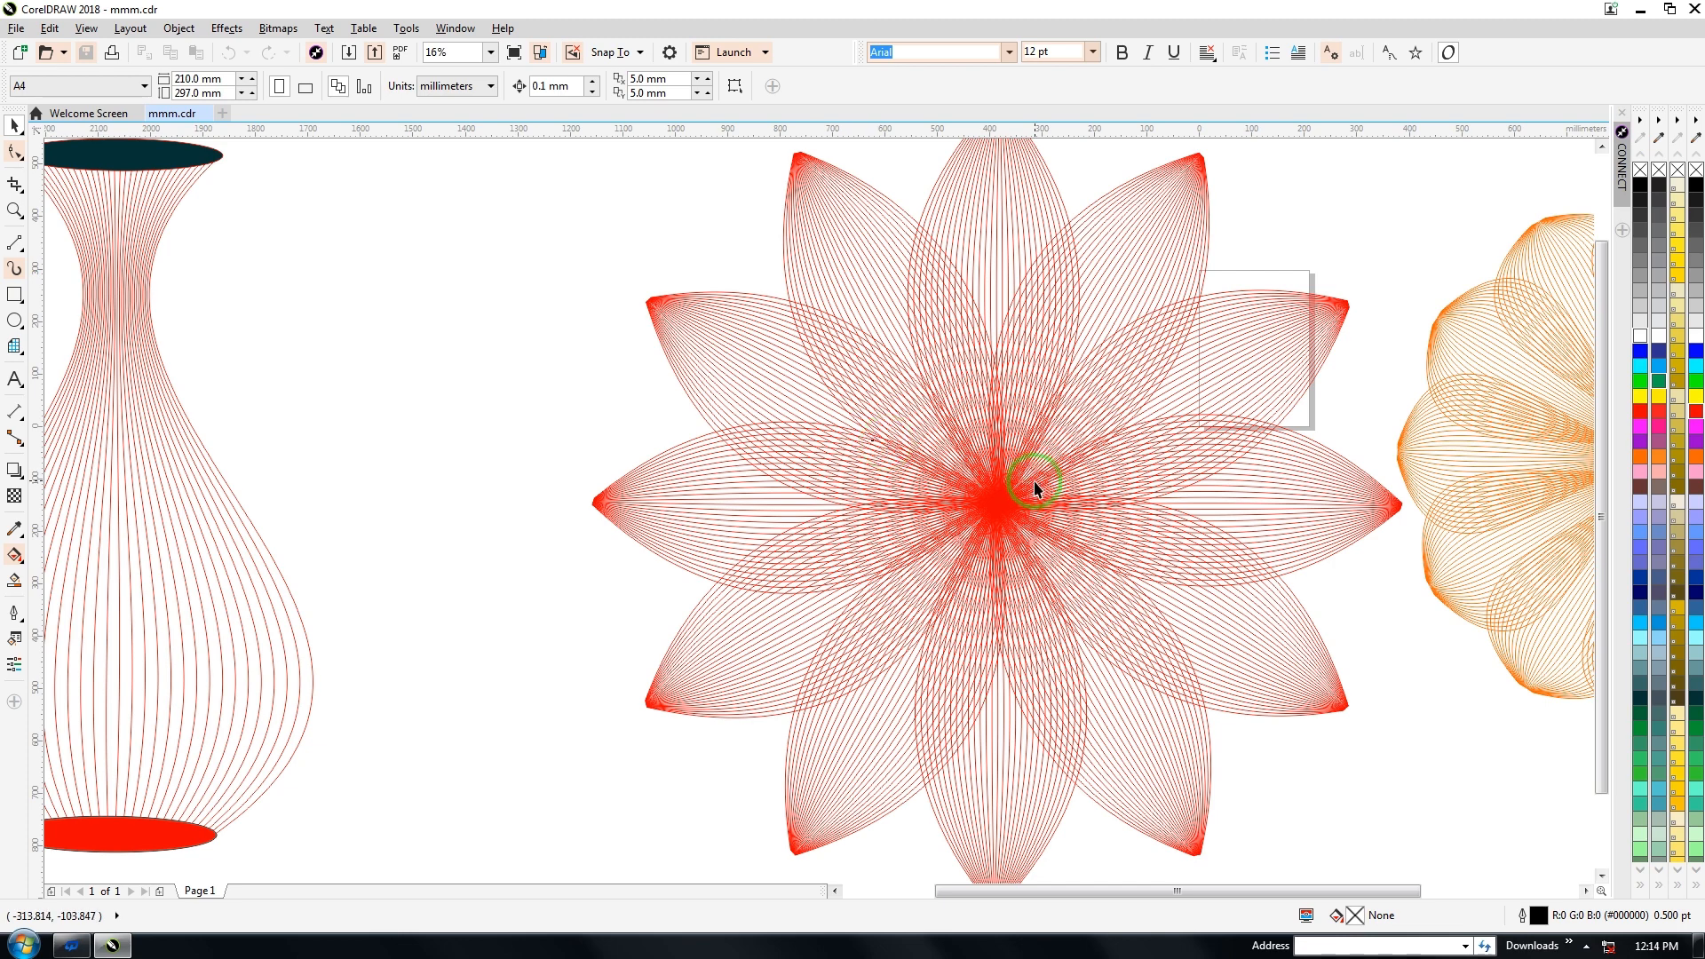
- Recolour the outline of the large pointed flower to dark navy (#000066) and preview it full screen
scroll(1033, 491, "down", 2)
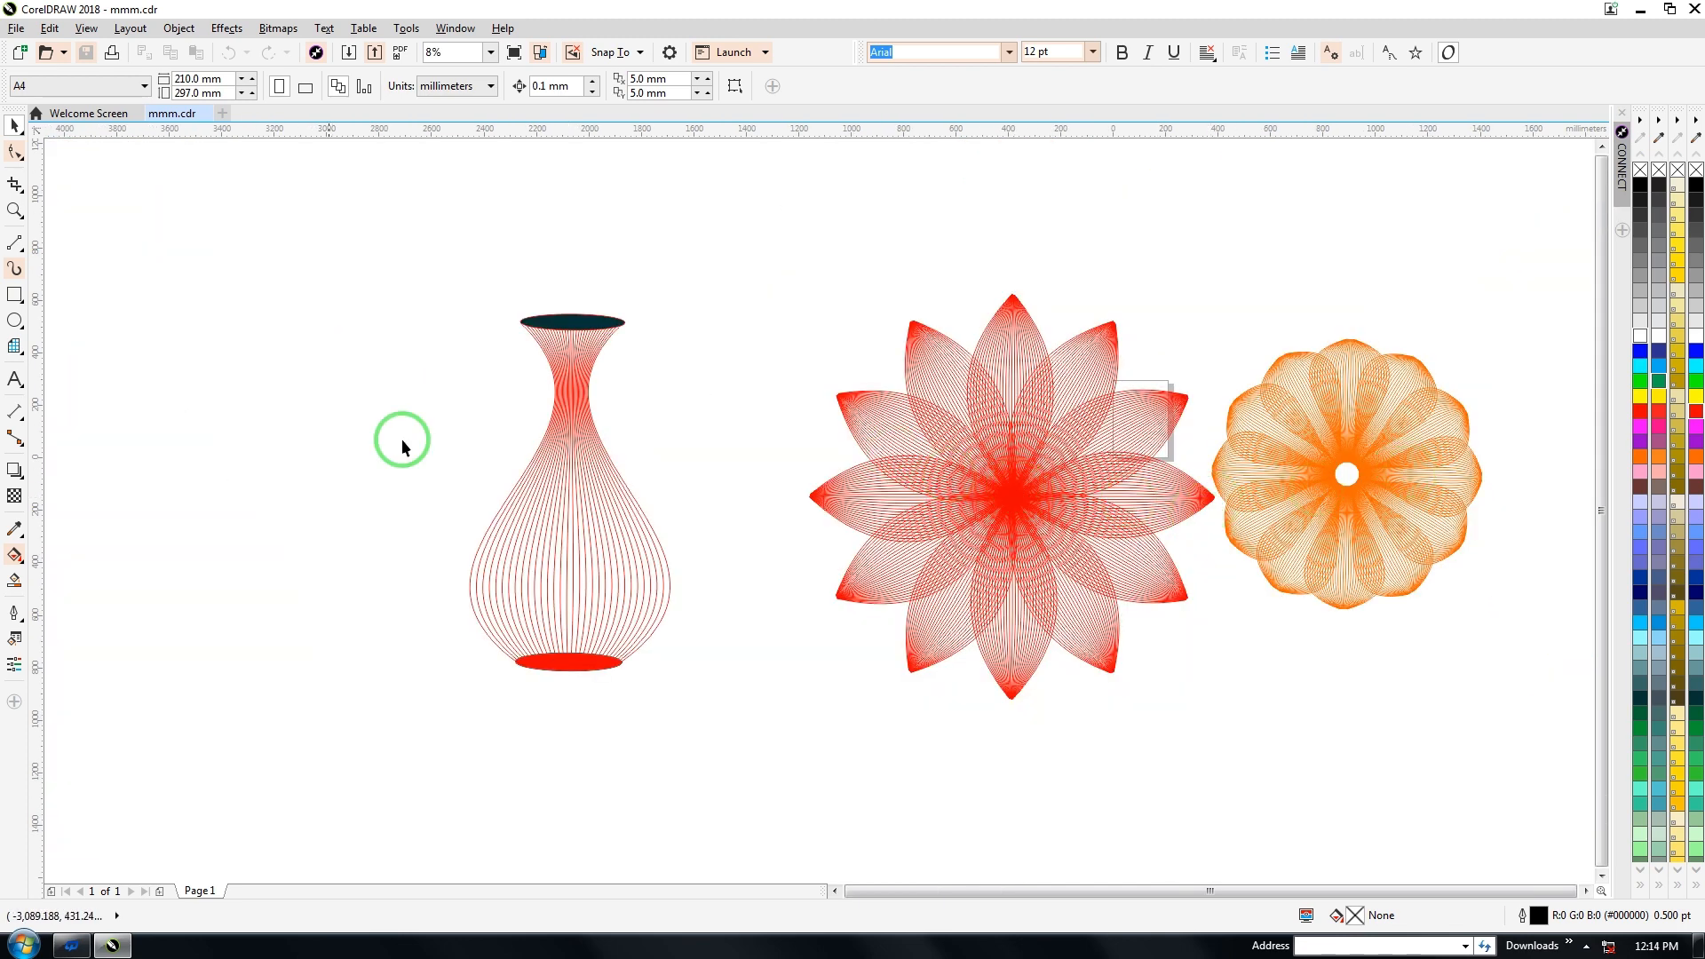
scroll(1144, 577, "up", 2)
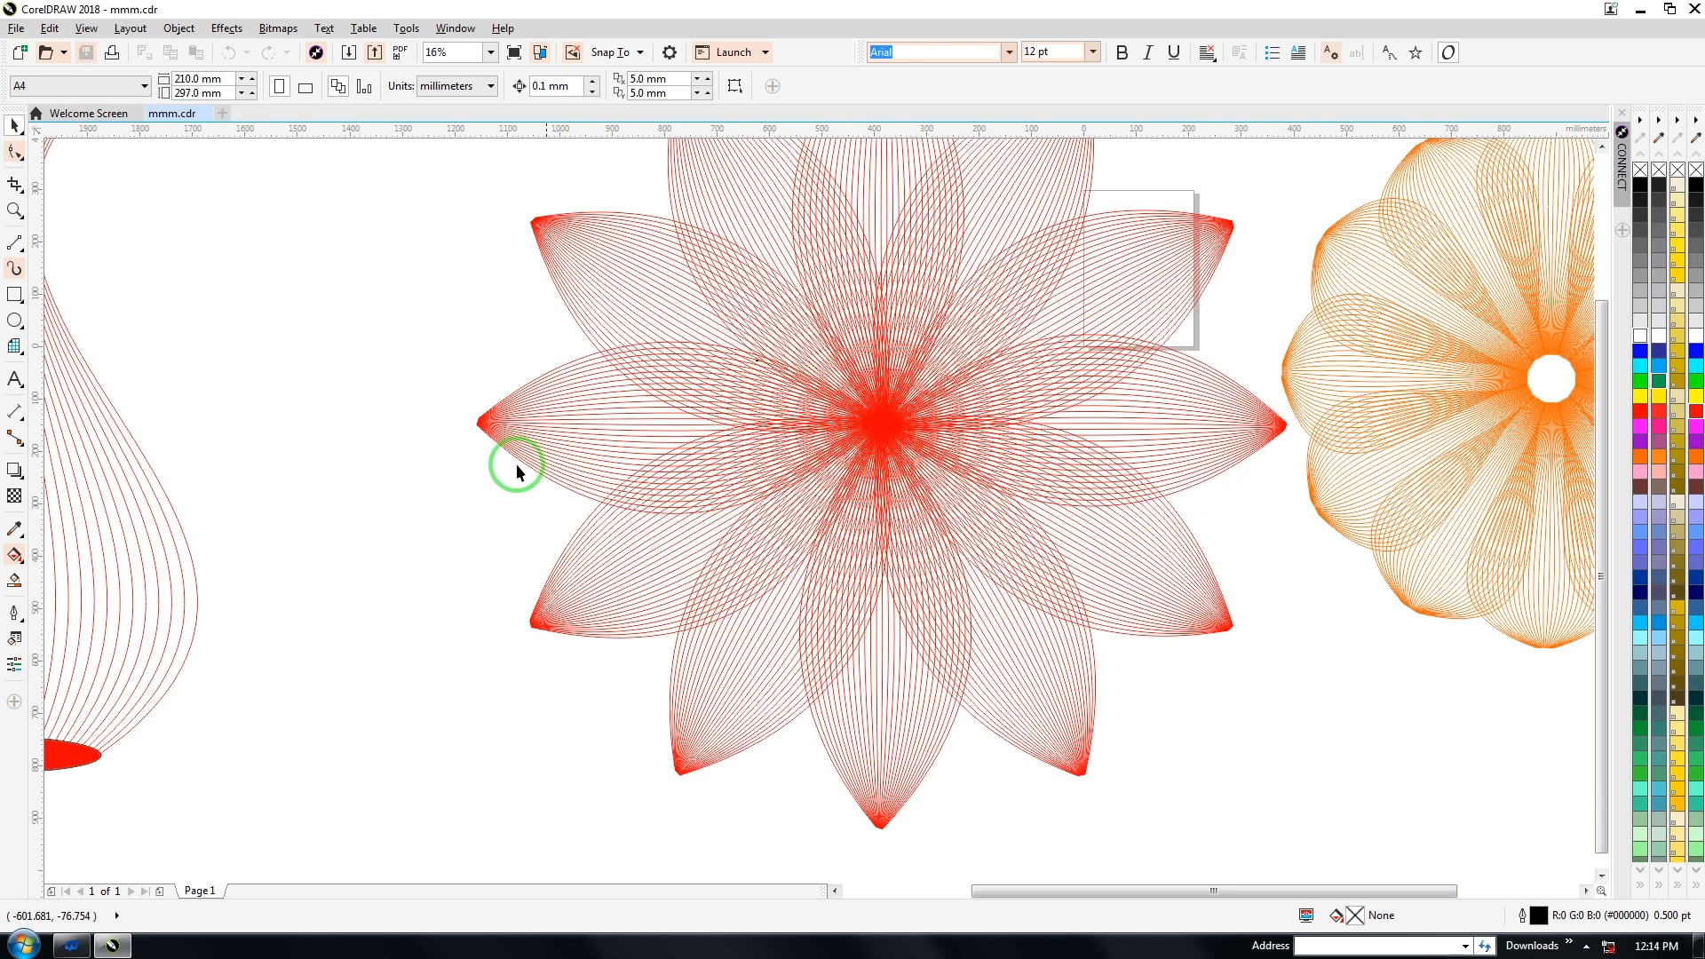
left_click(635, 521)
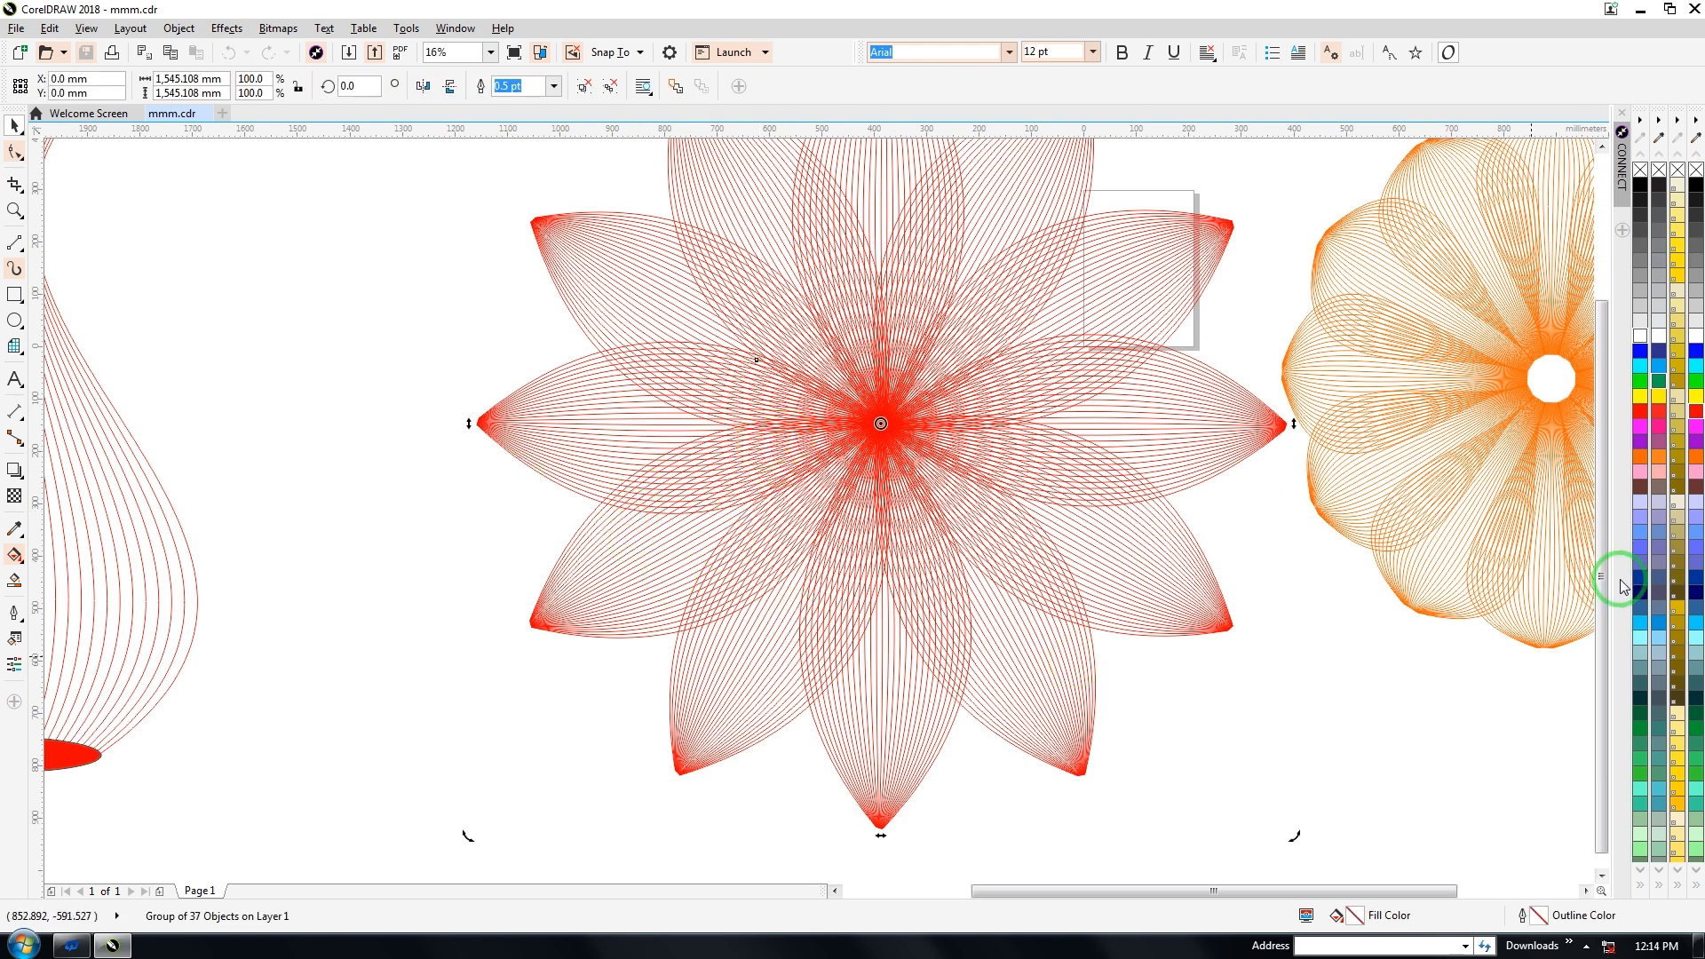
right_click(1639, 593)
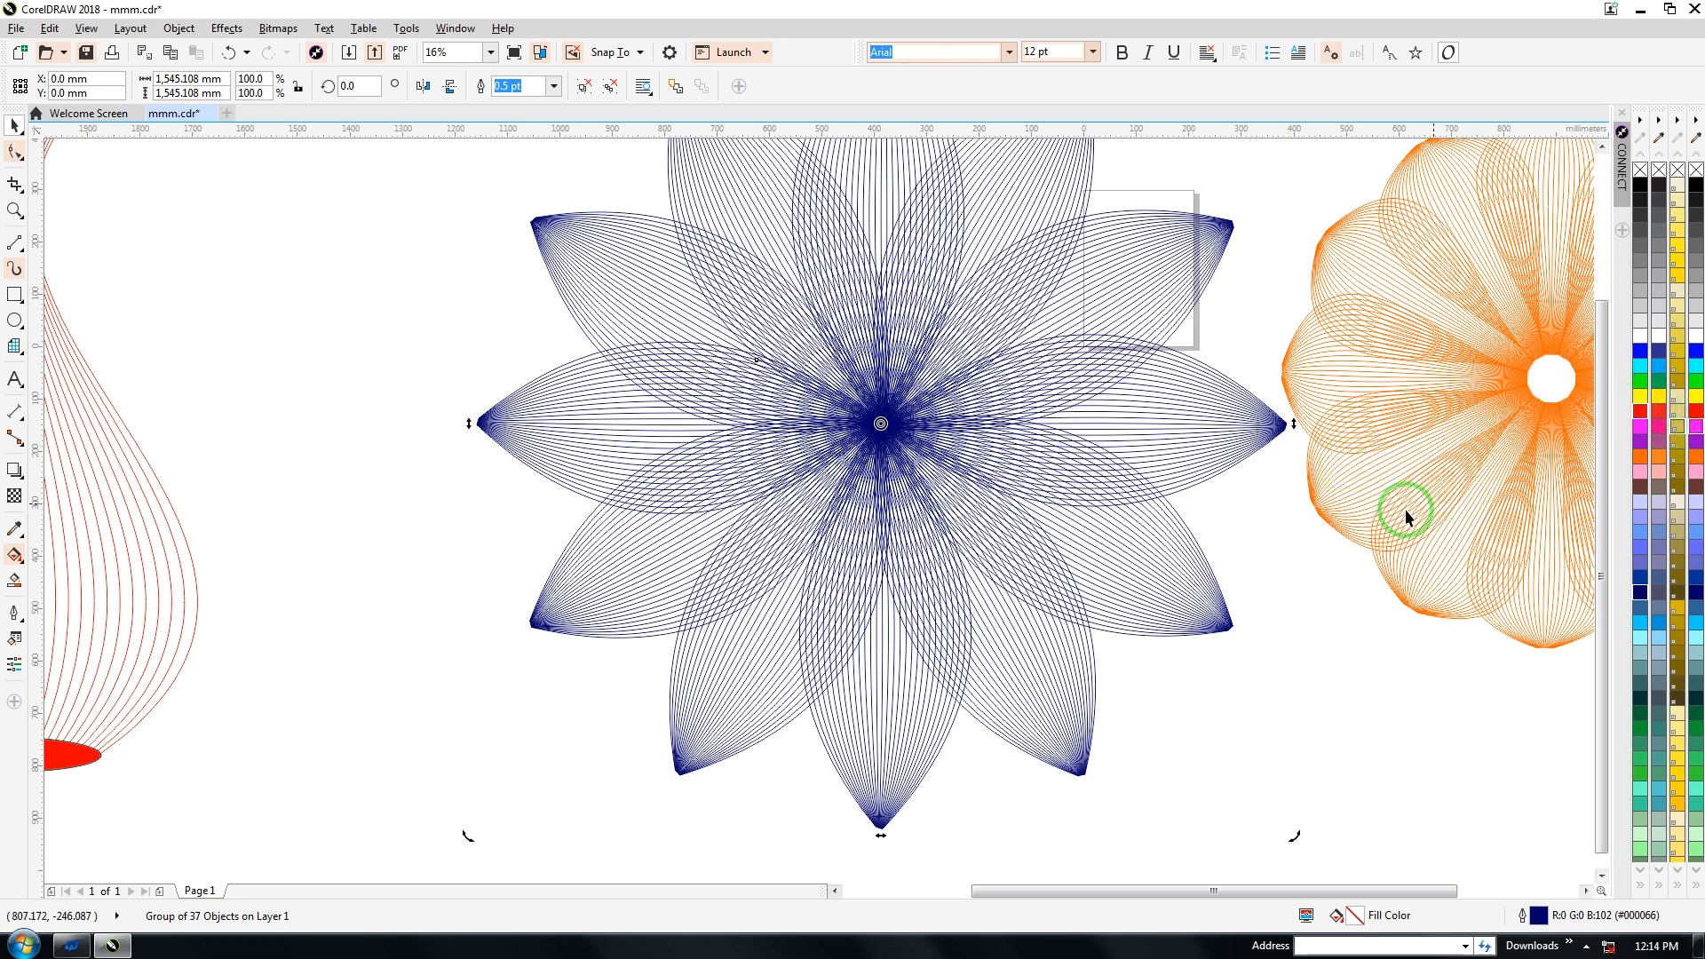
left_click_drag(1605, 378, 1596, 247)
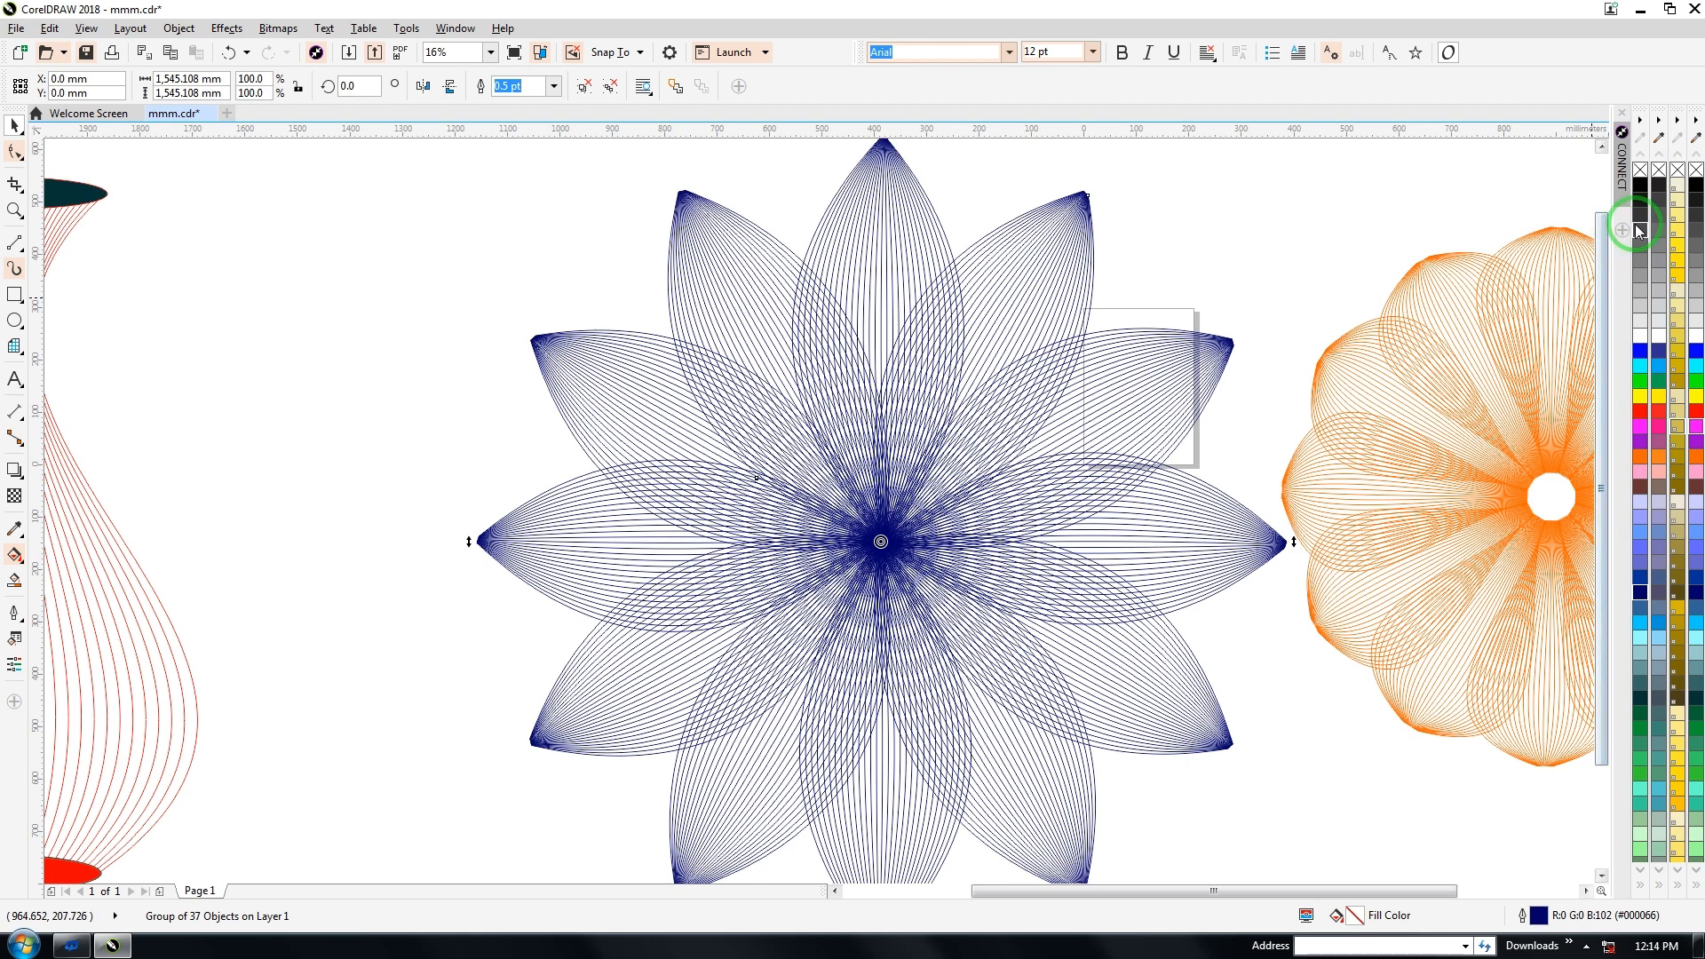
key("F9")
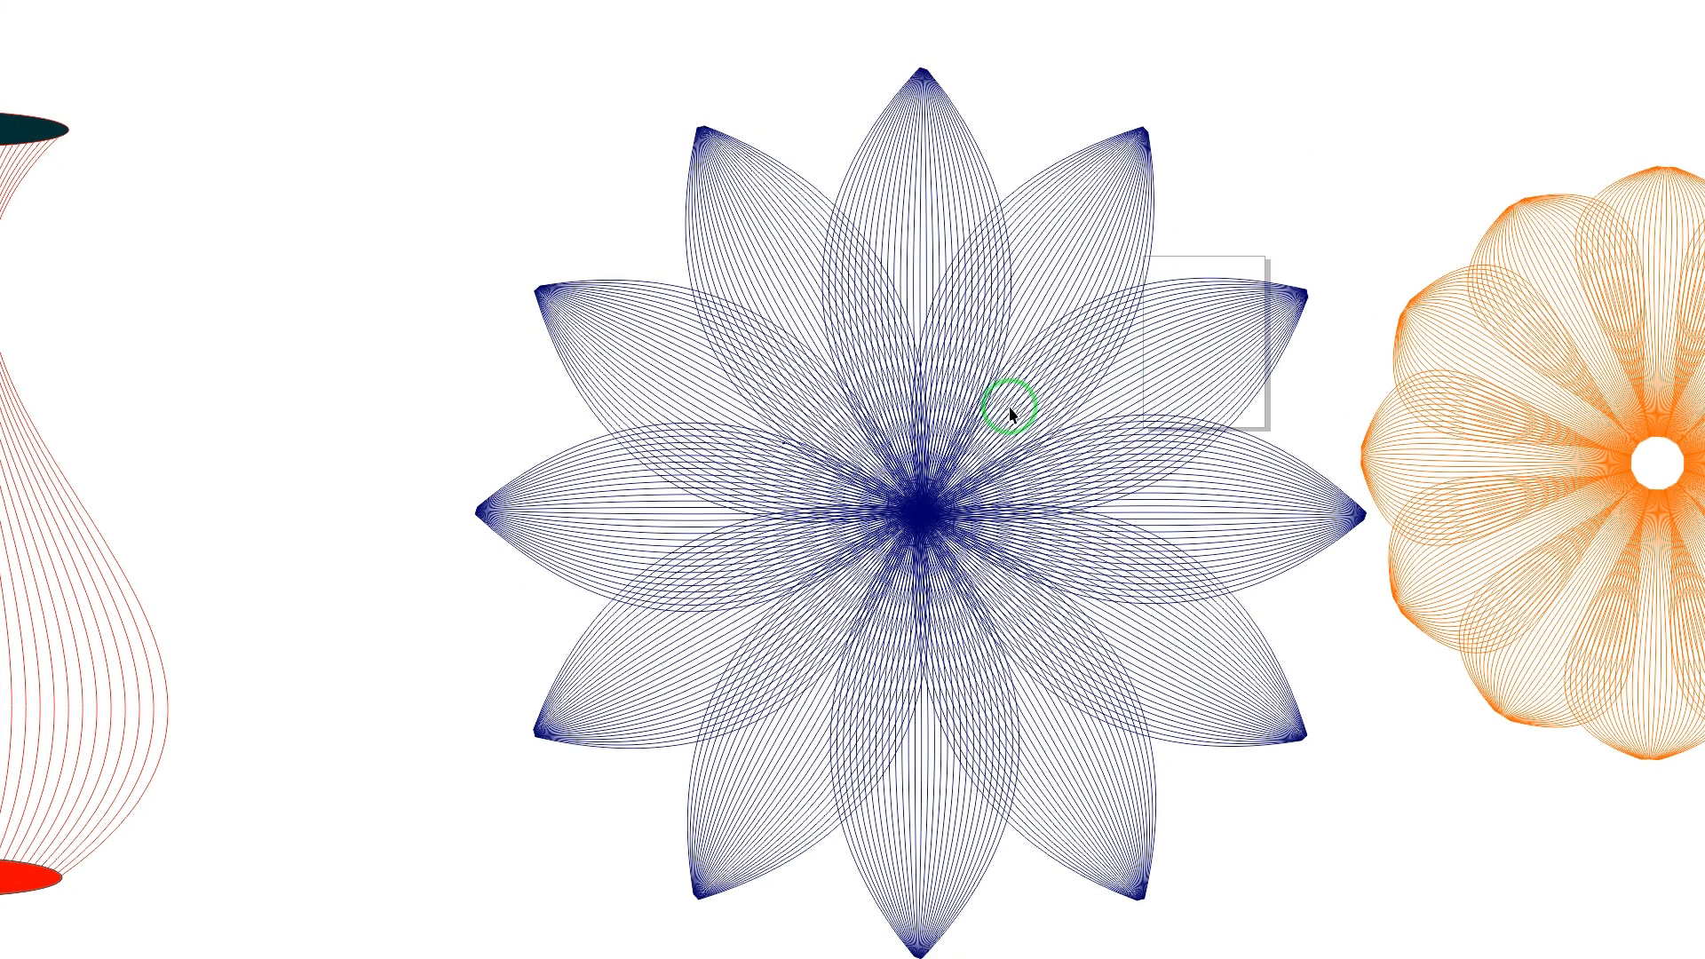
left_click(604, 422)
scroll(598, 441, "down", 4)
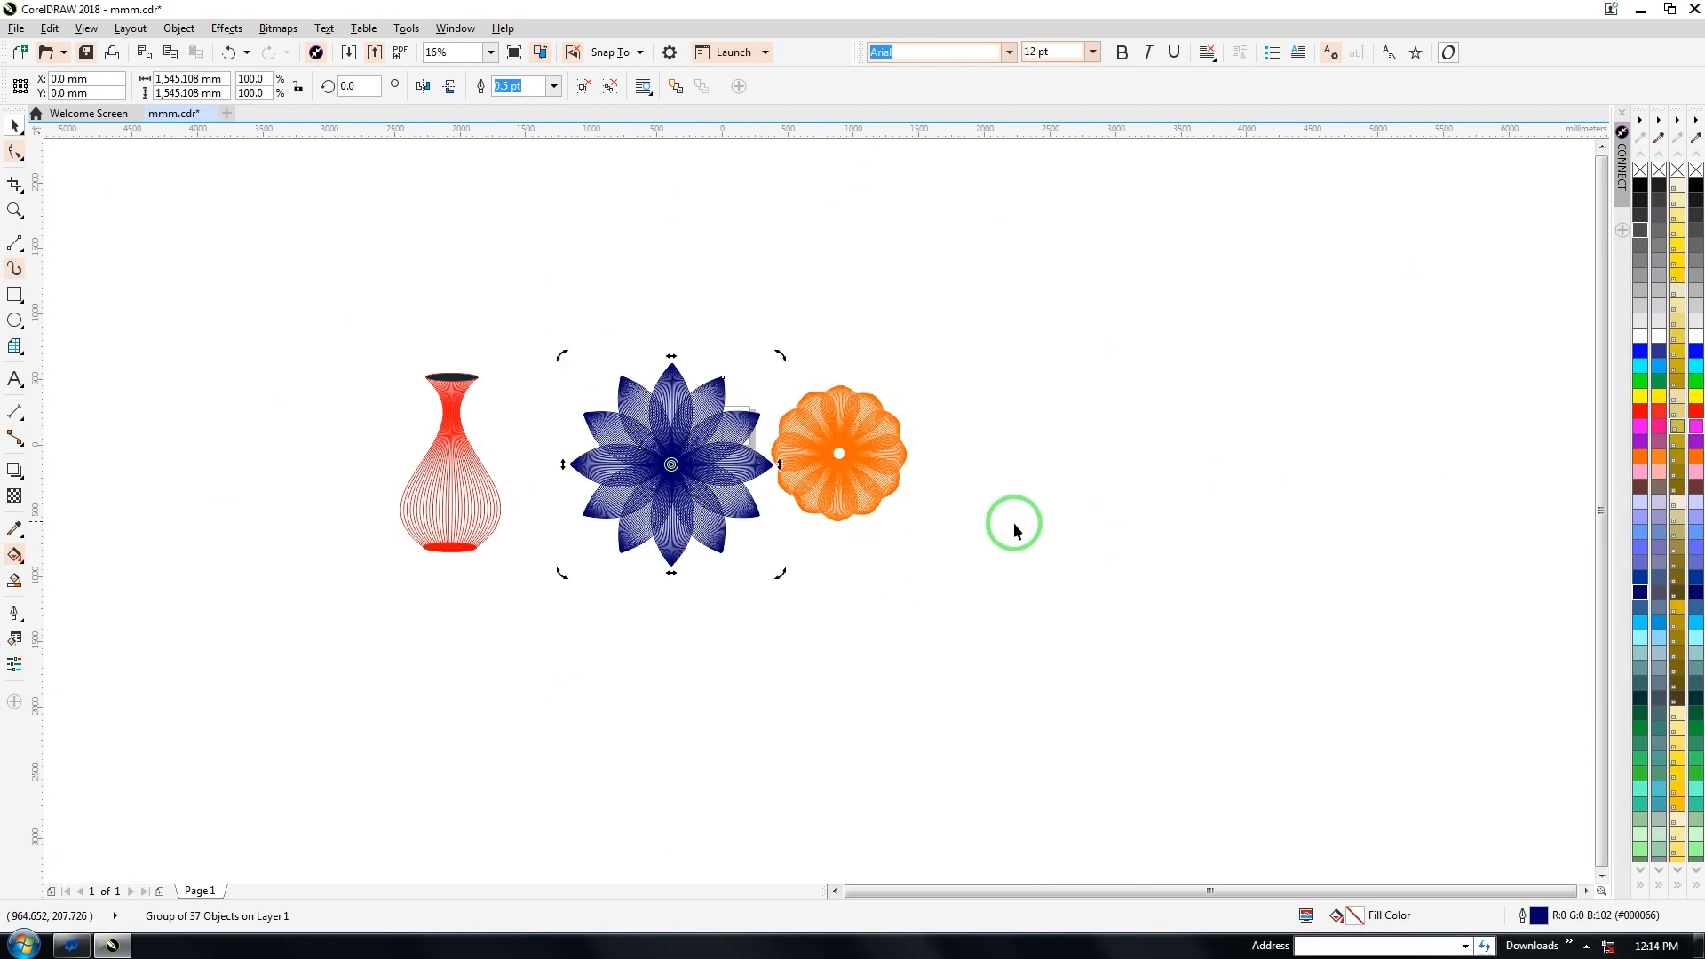
- Give the smaller round flower a magenta (#FF00FF) outline and an orange (#FF6600) fill
scroll(666, 456, "up", 4)
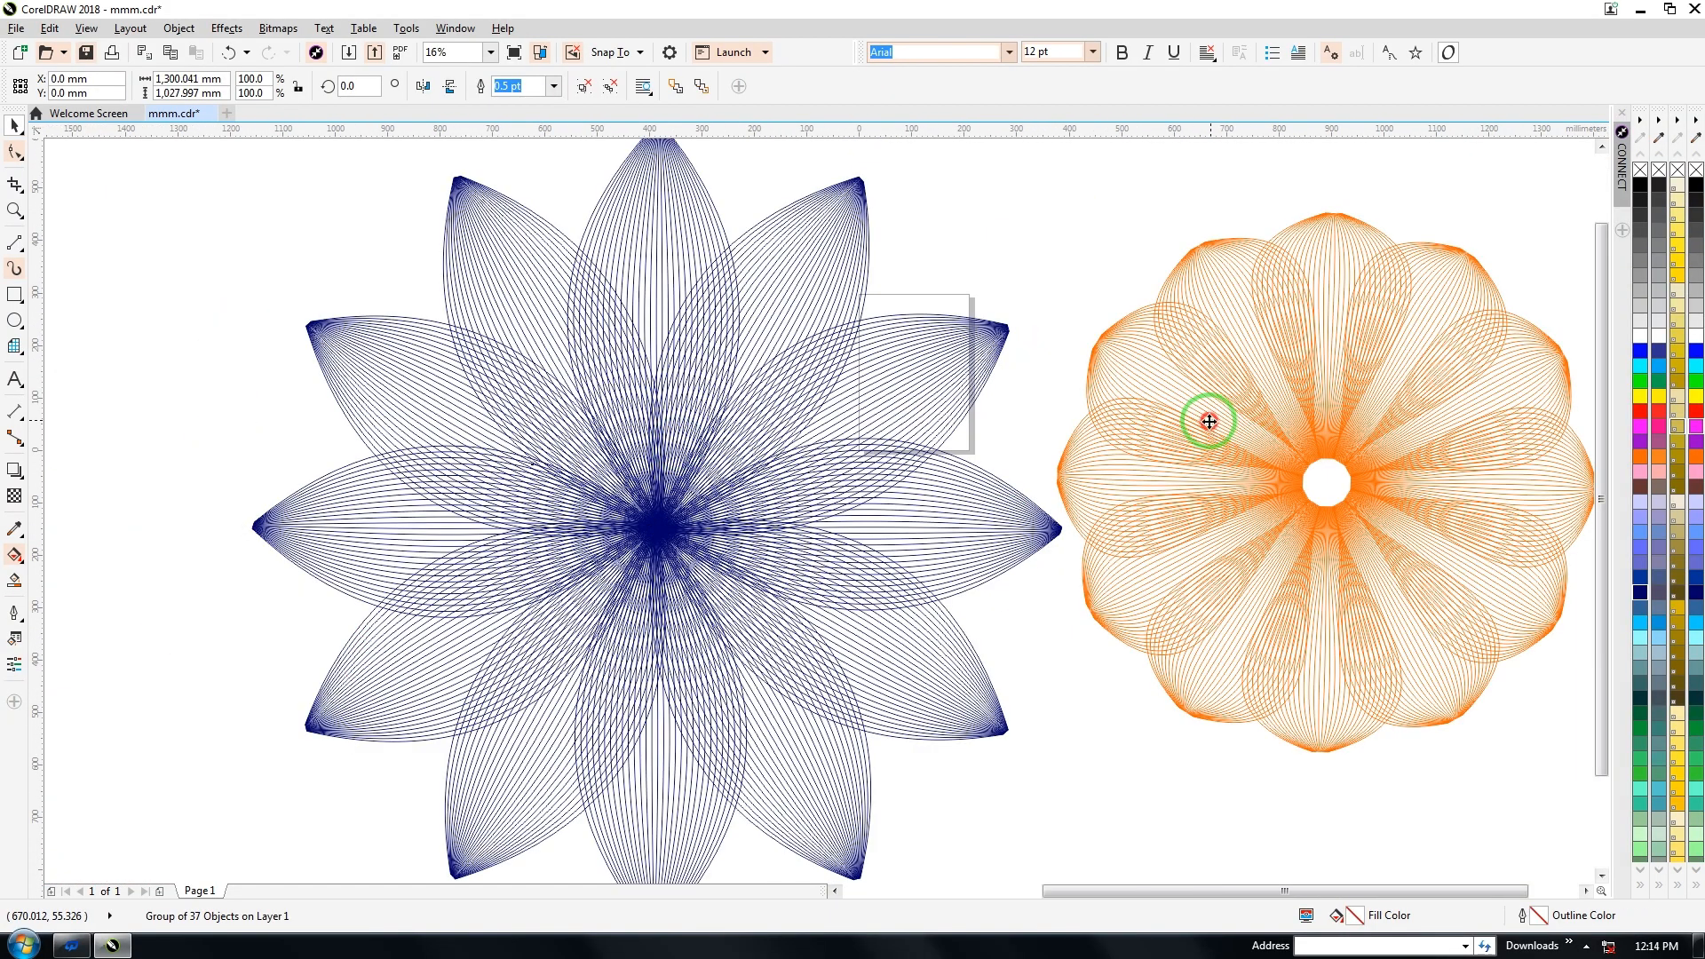
left_click(1209, 422)
right_click(1641, 425)
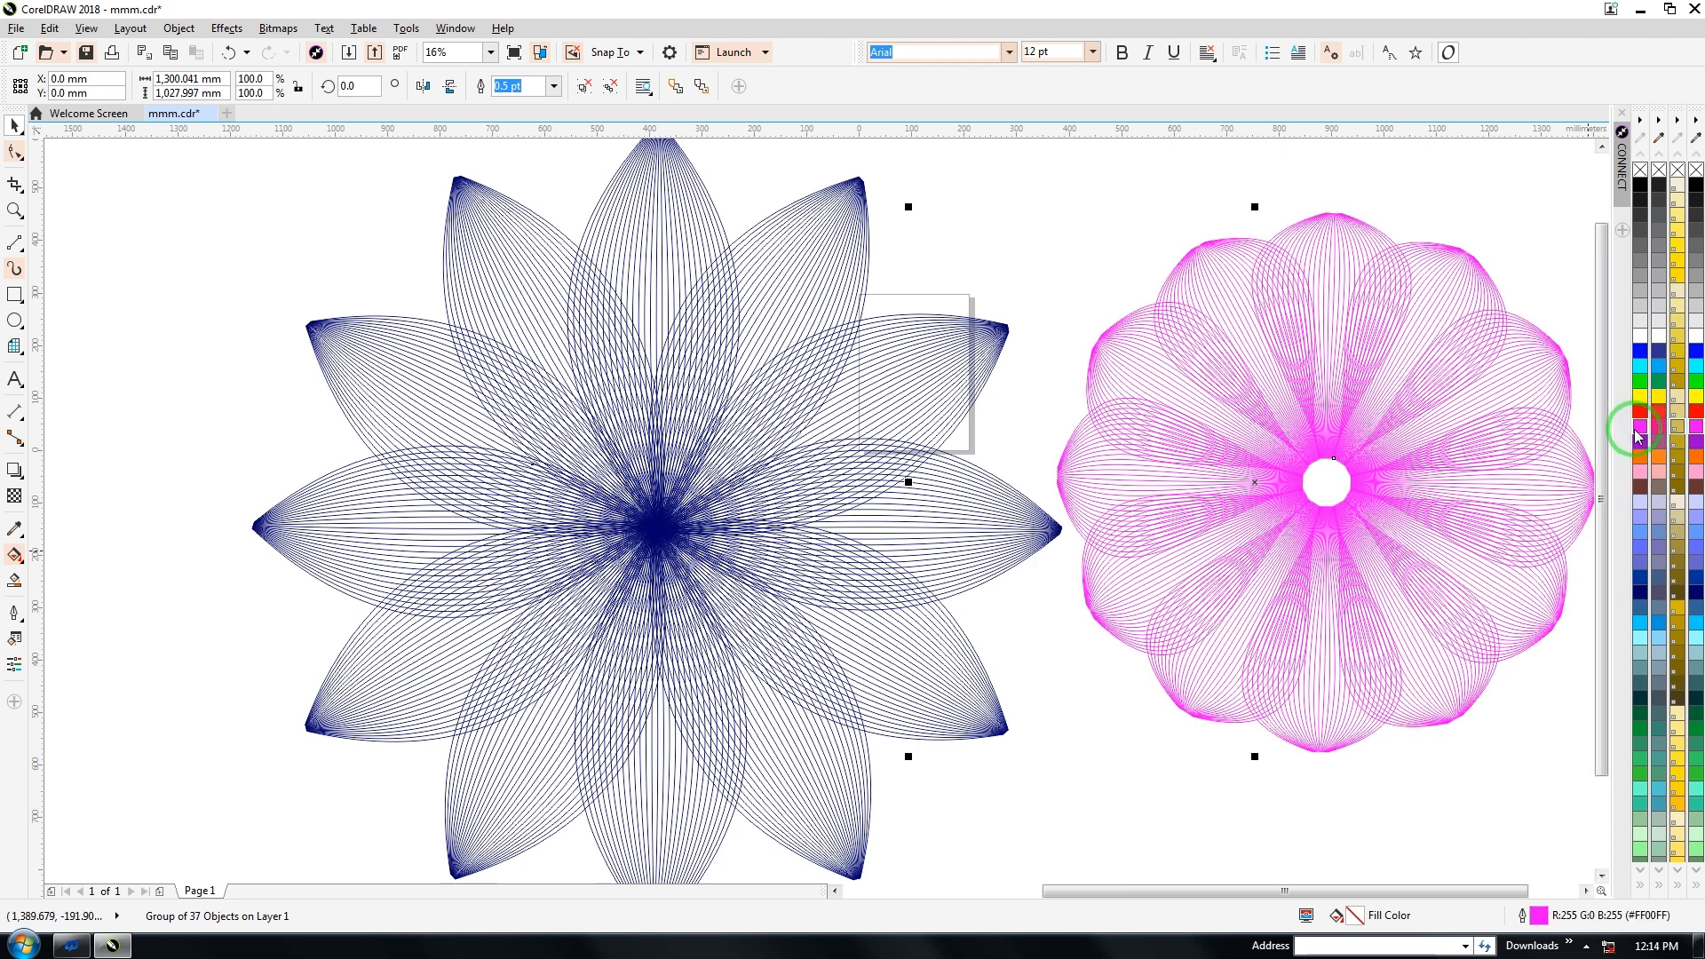
left_click(1641, 456)
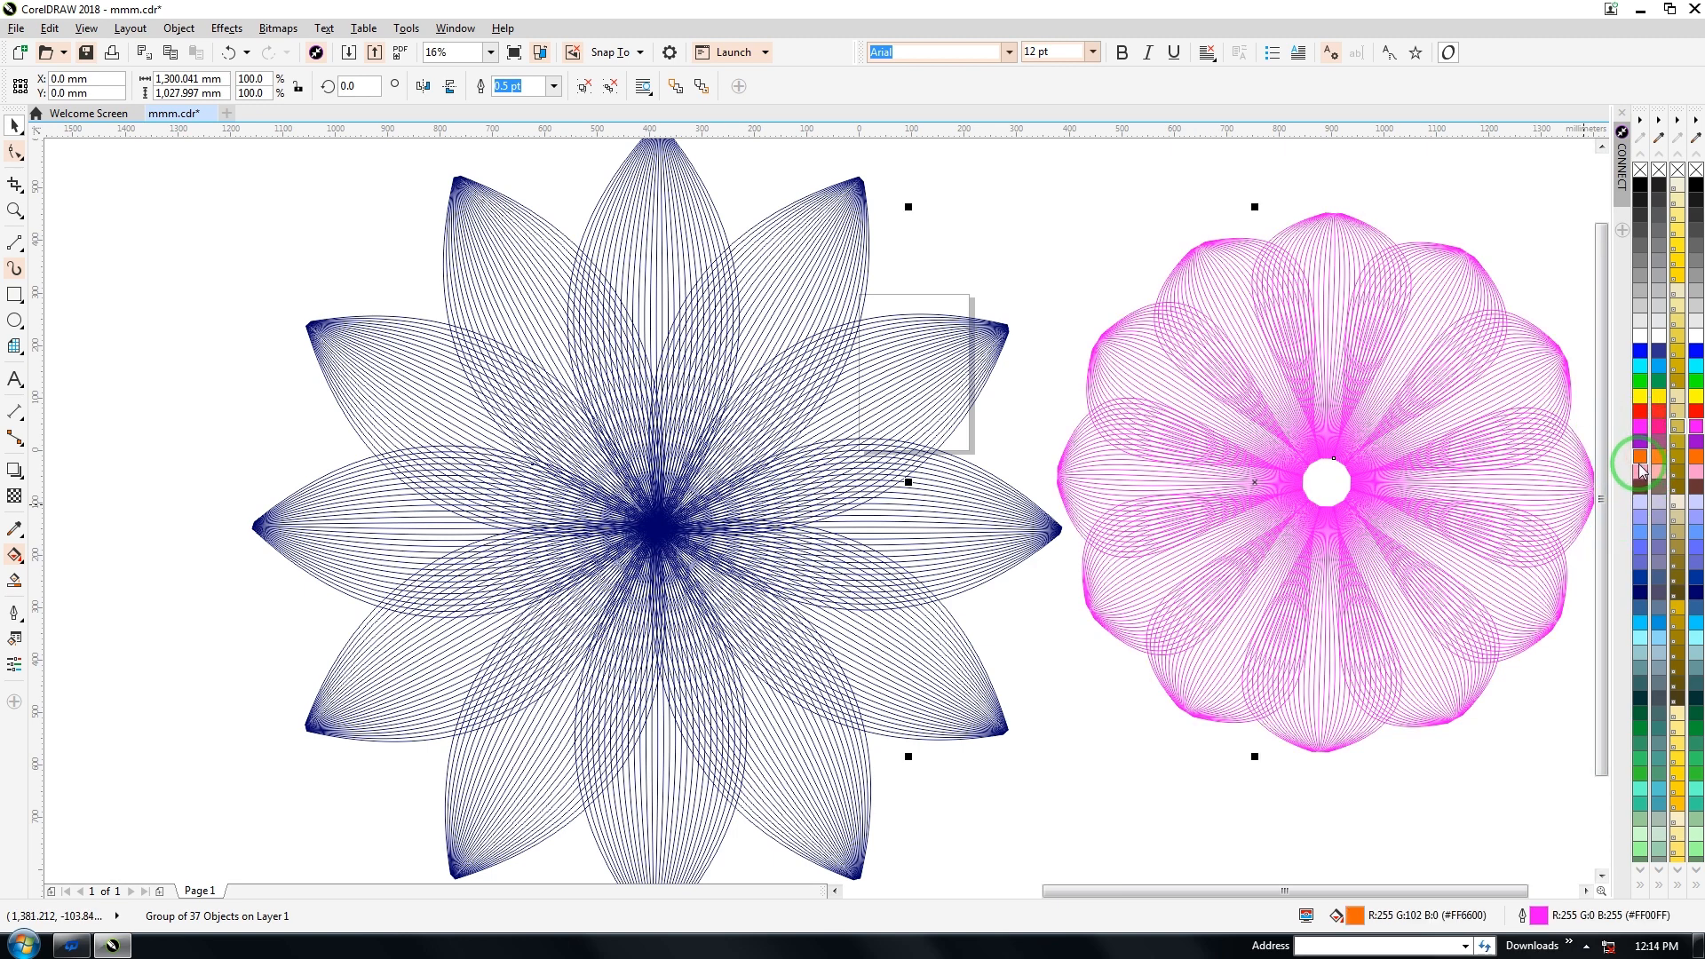
- Try pink, brown (#663333), blue-violet, dark teal (#003333), red and purple (#9900CC) outlines on the round flower
right_click(1640, 472)
right_click(1640, 487)
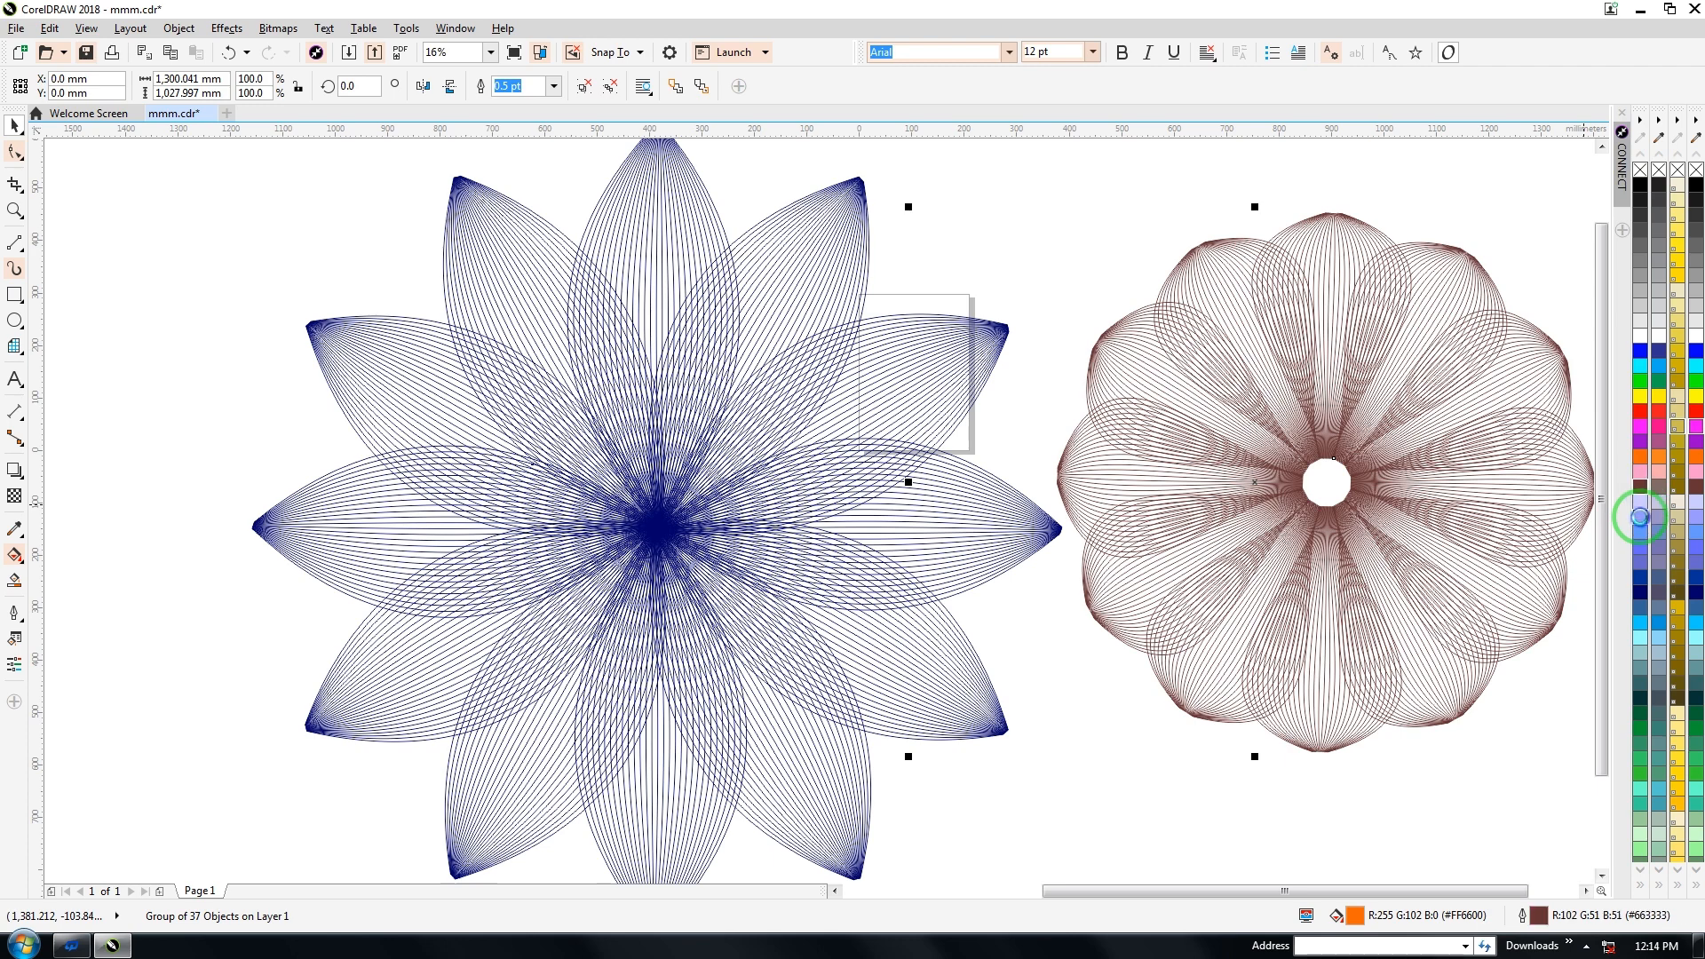
right_click(1641, 517)
right_click(1640, 568)
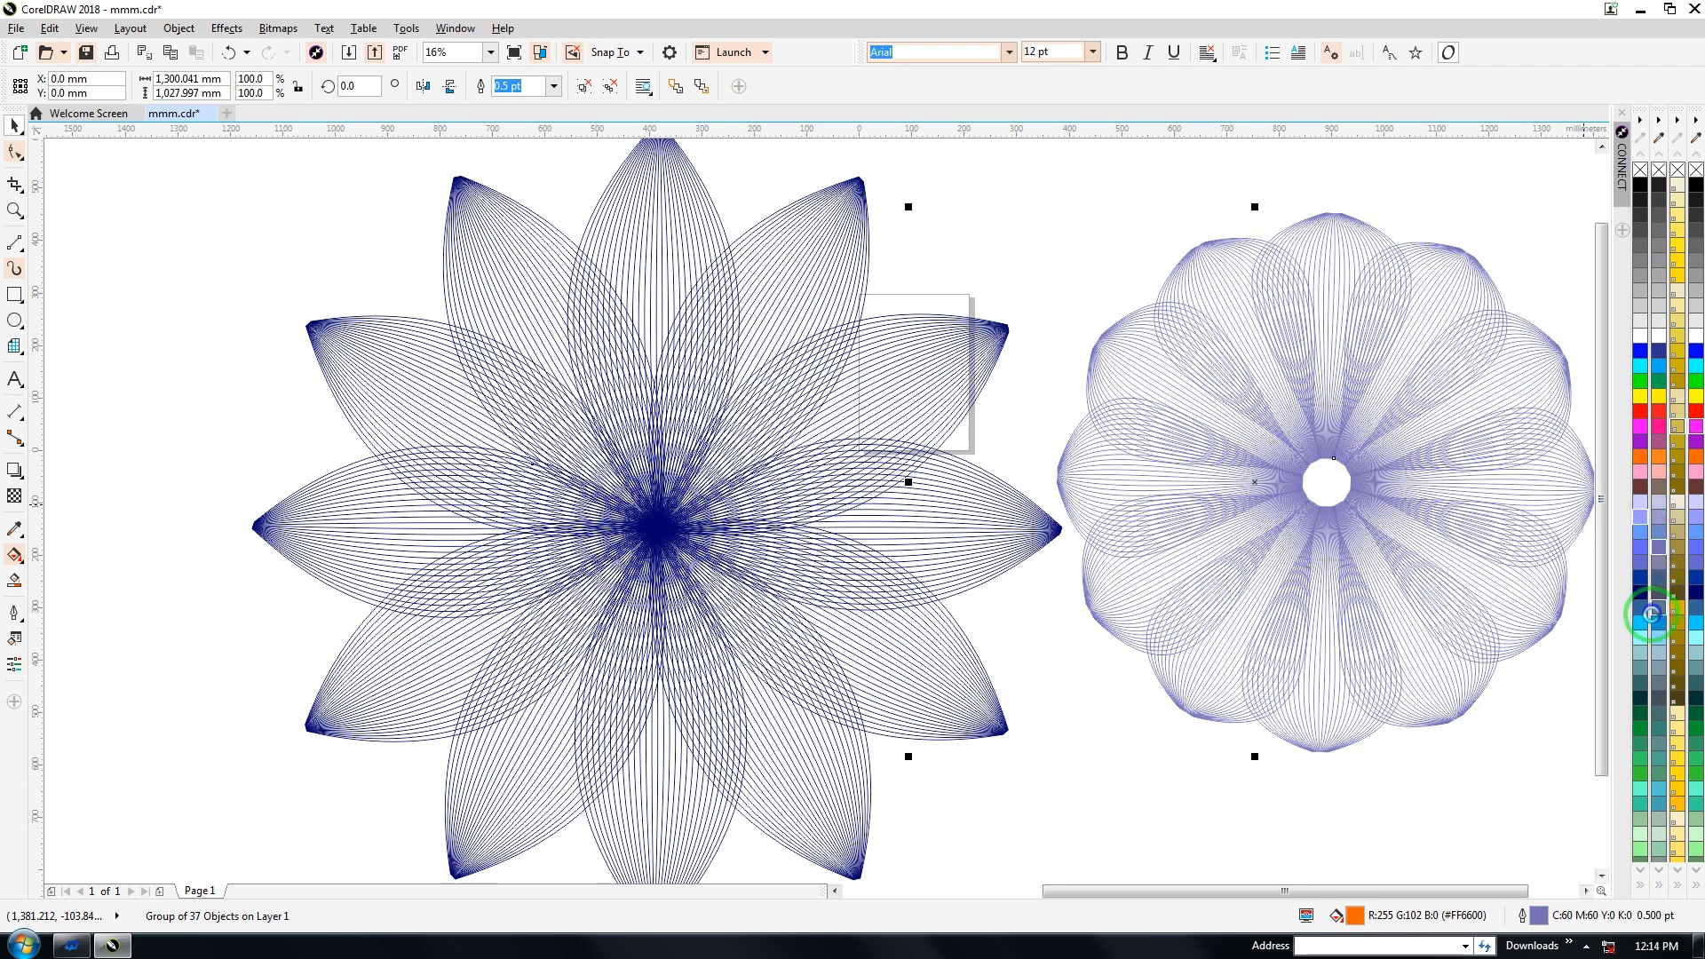
right_click(1643, 675)
right_click(1639, 700)
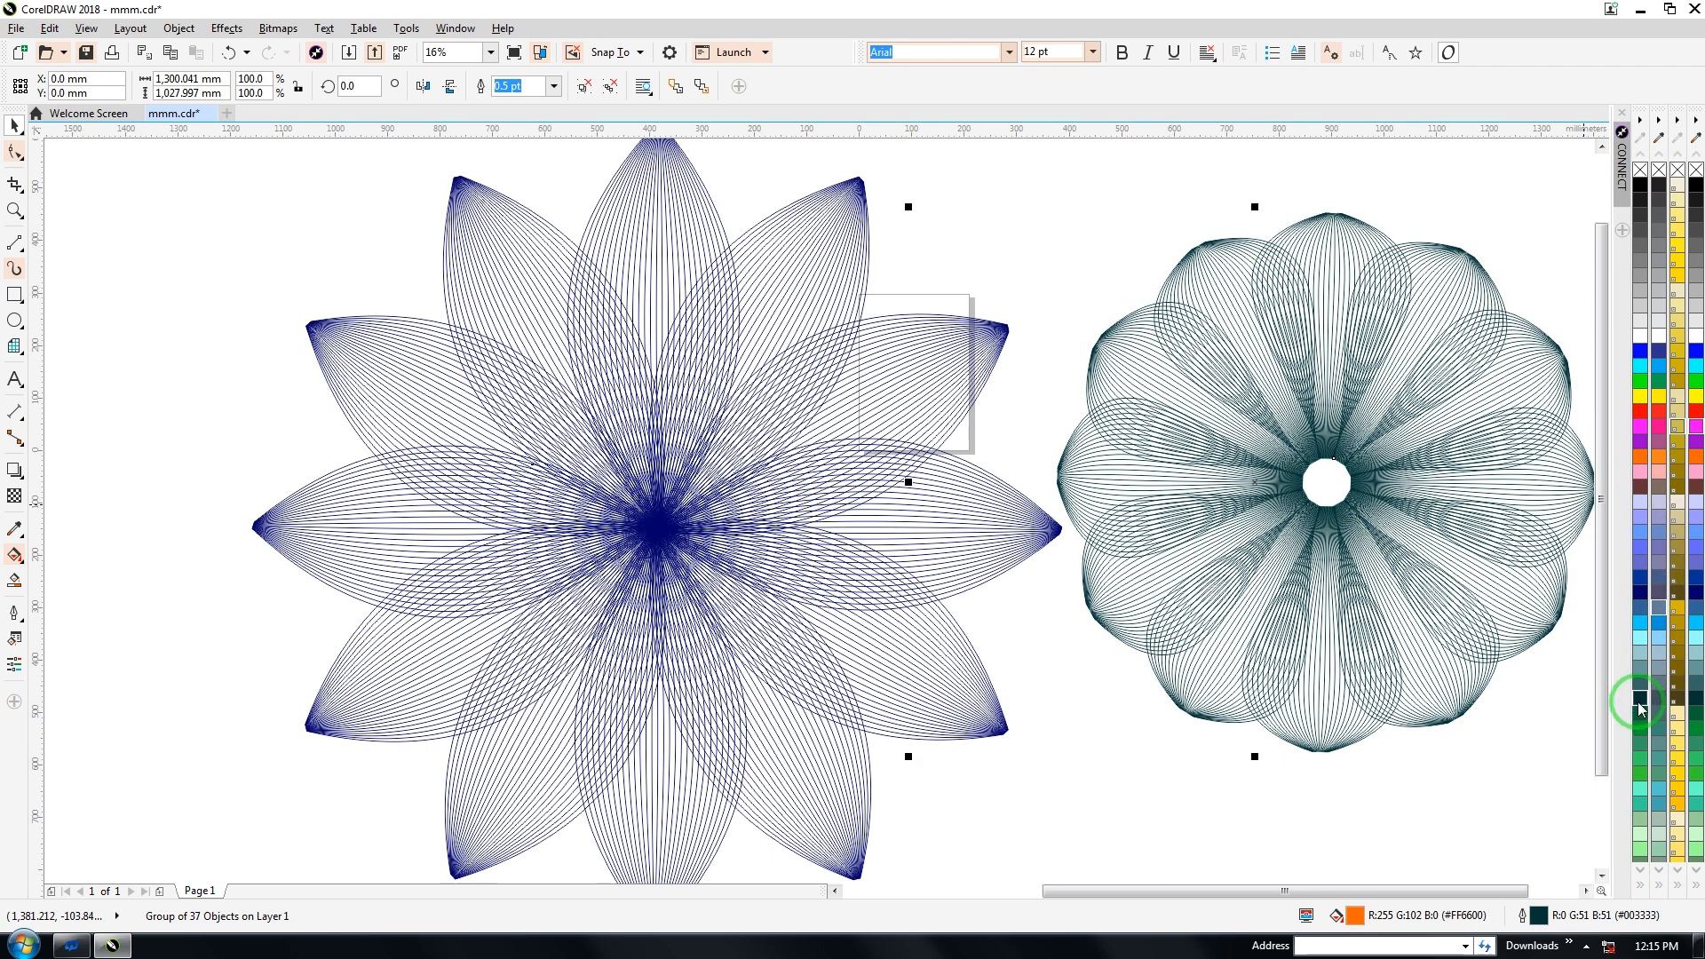
right_click(1697, 412)
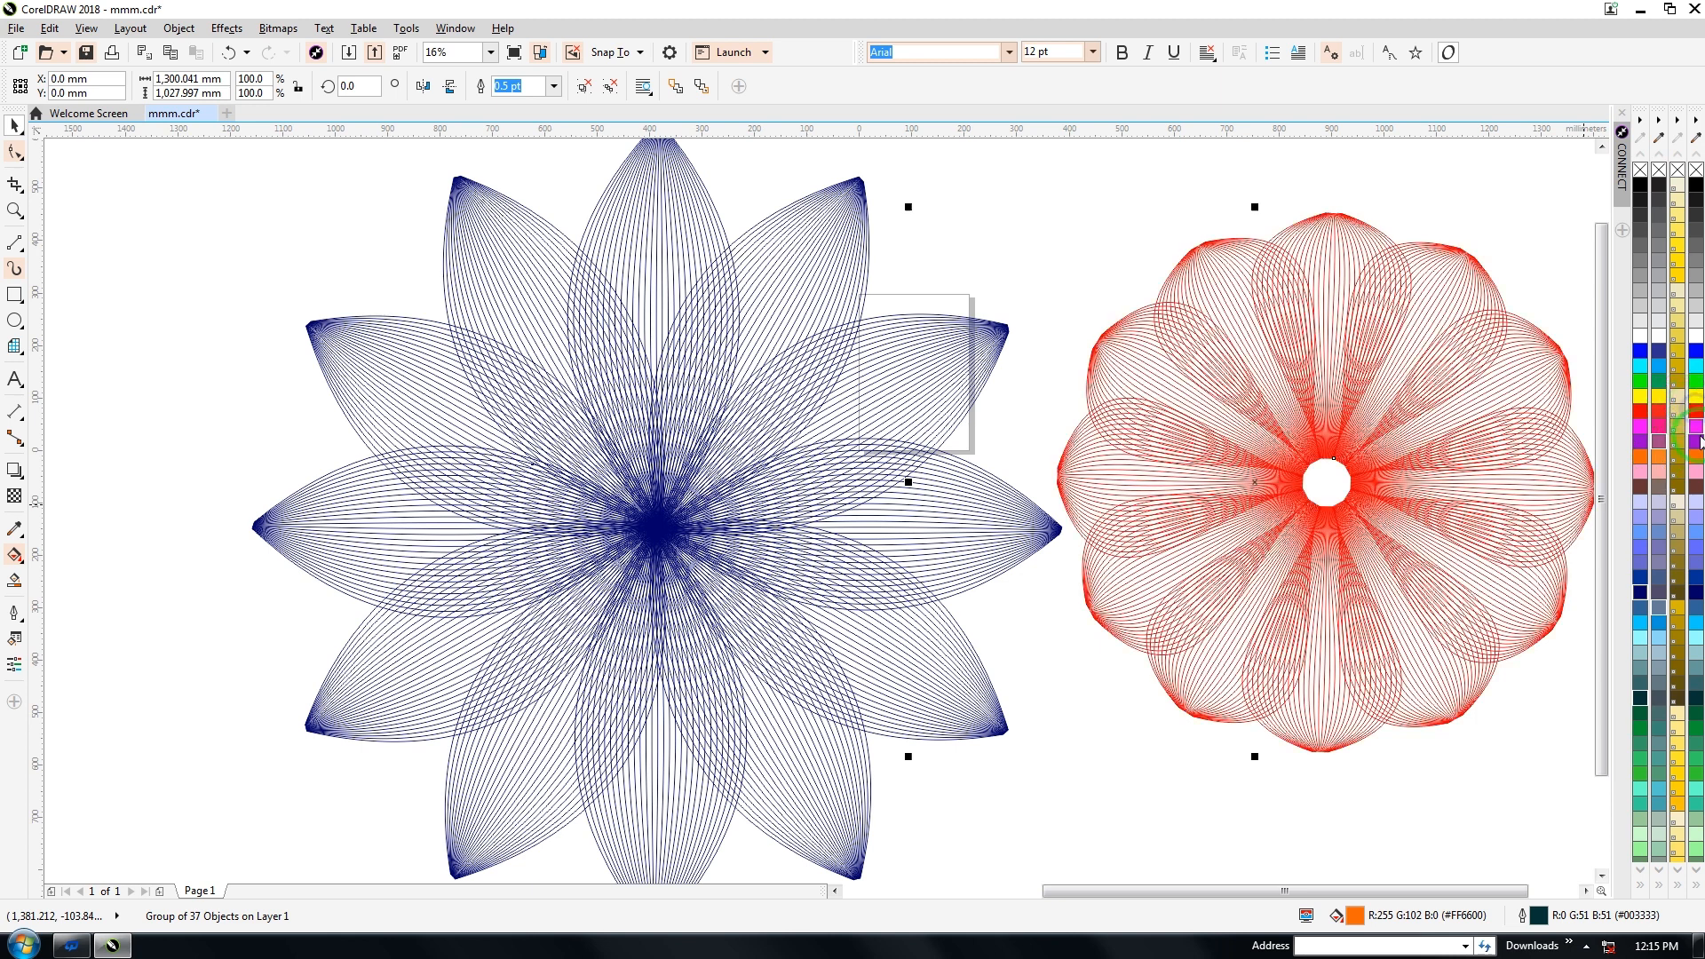
right_click(1697, 441)
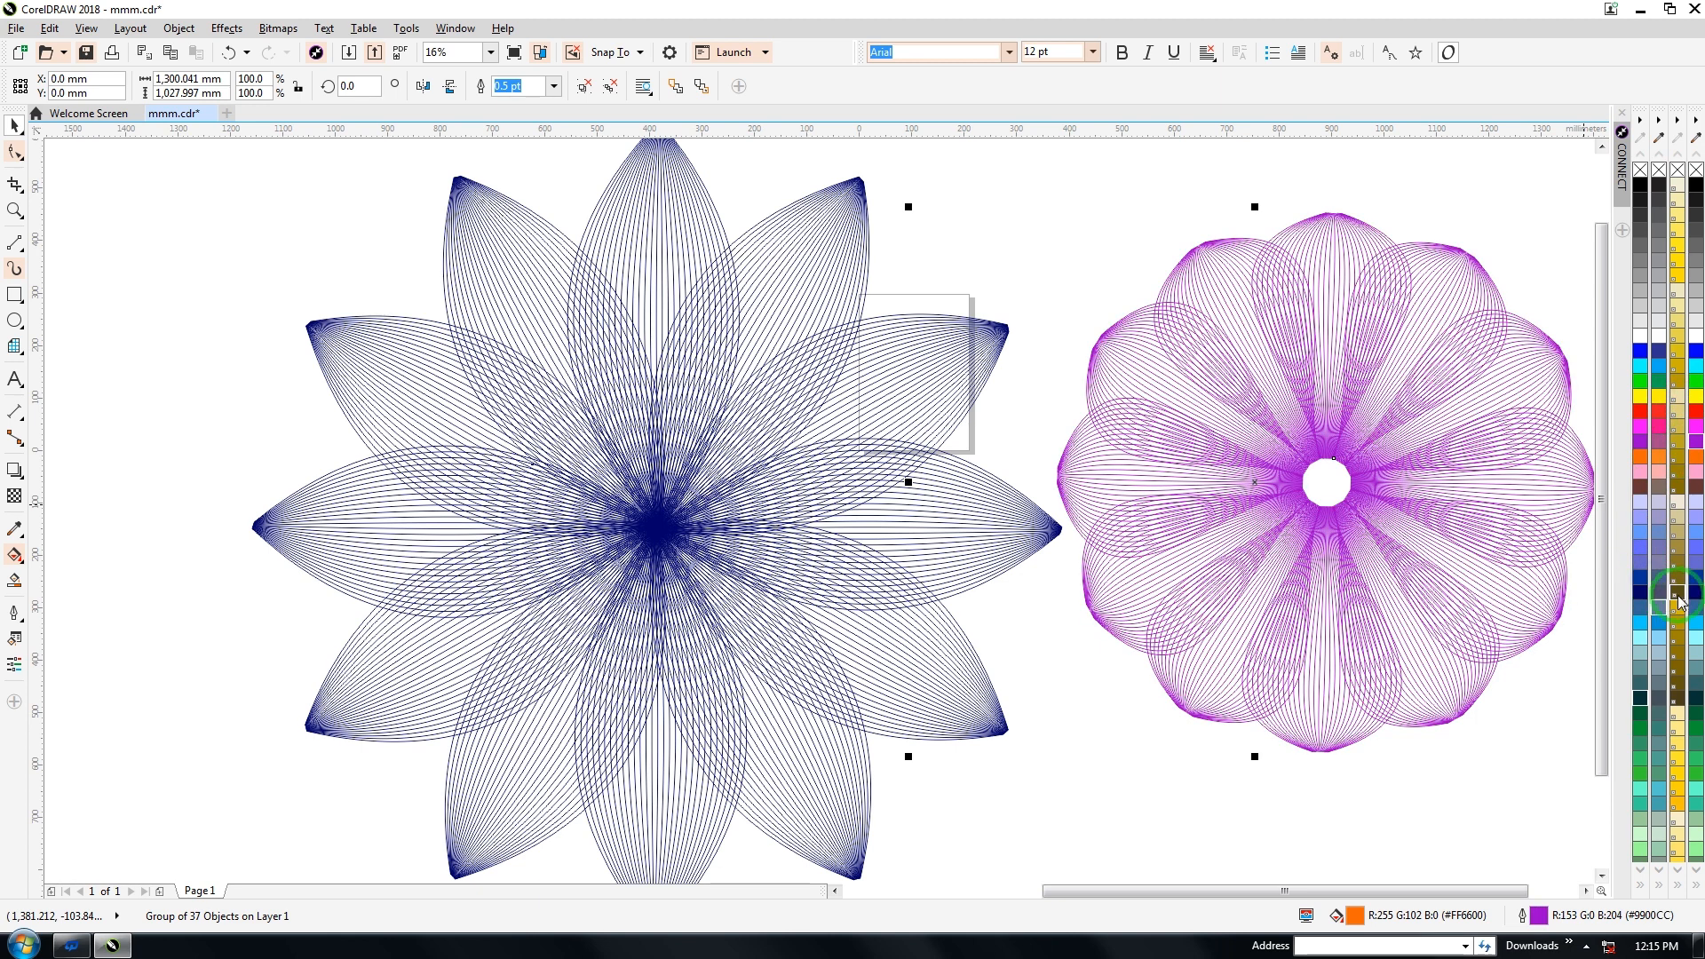
- Set the round flower's outline to dark navy (#000066)
left_click_drag(1698, 595, 1276, 363)
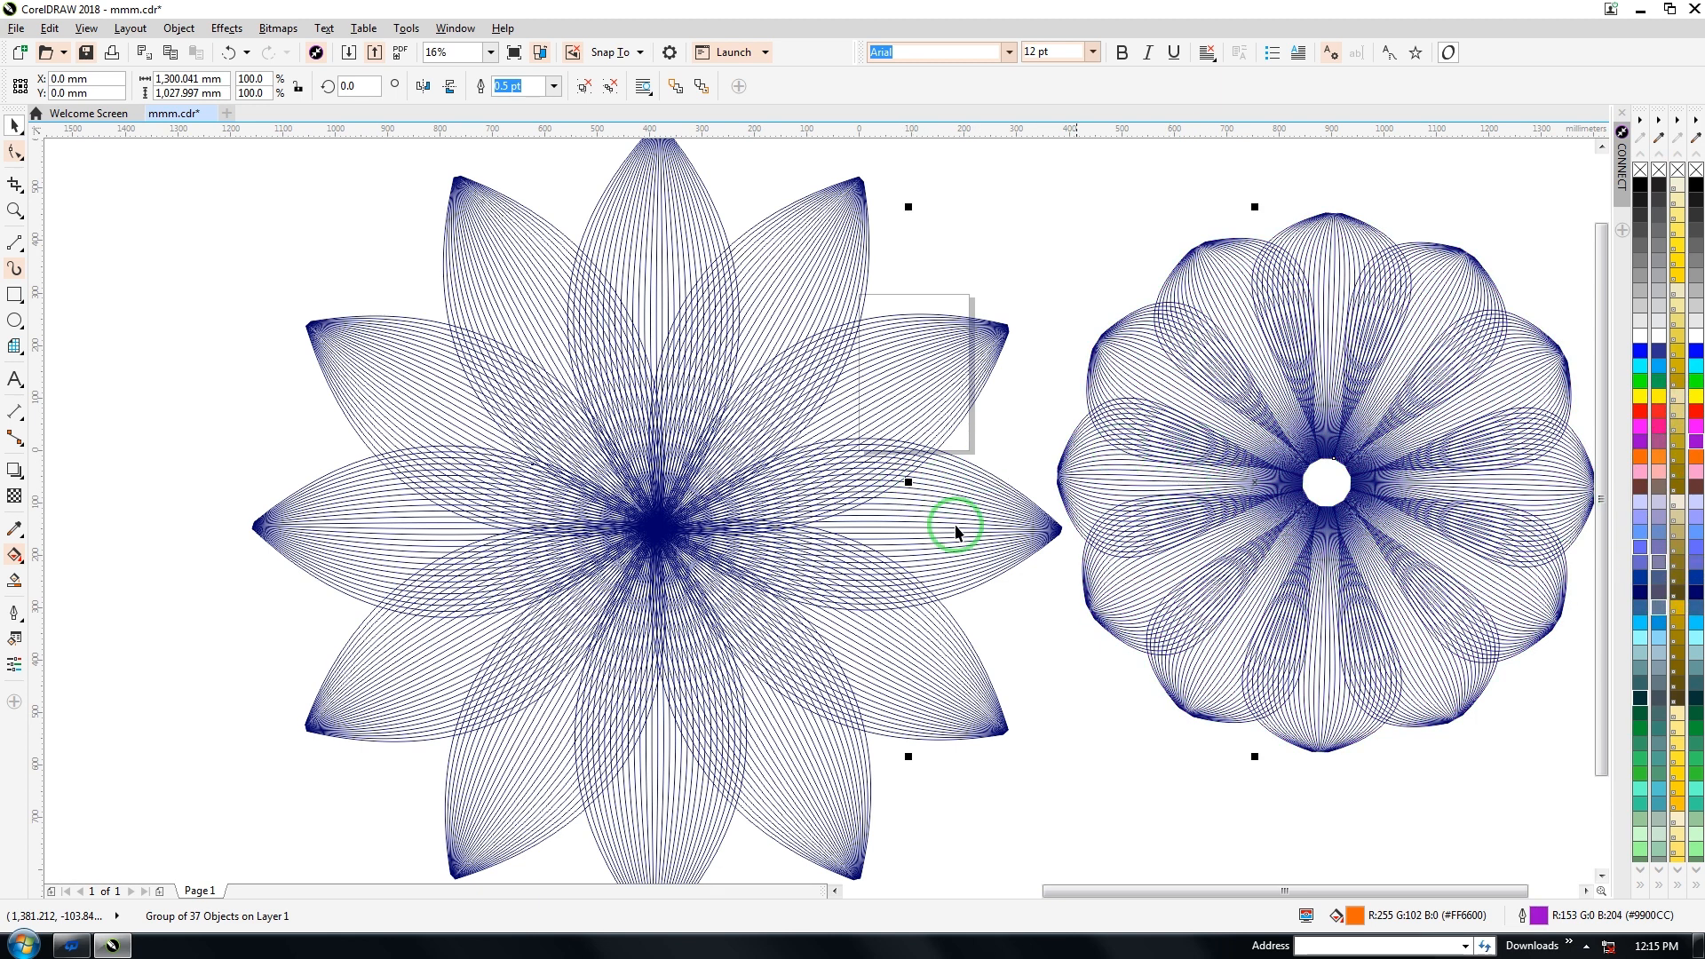
scroll(844, 524, "up", 1)
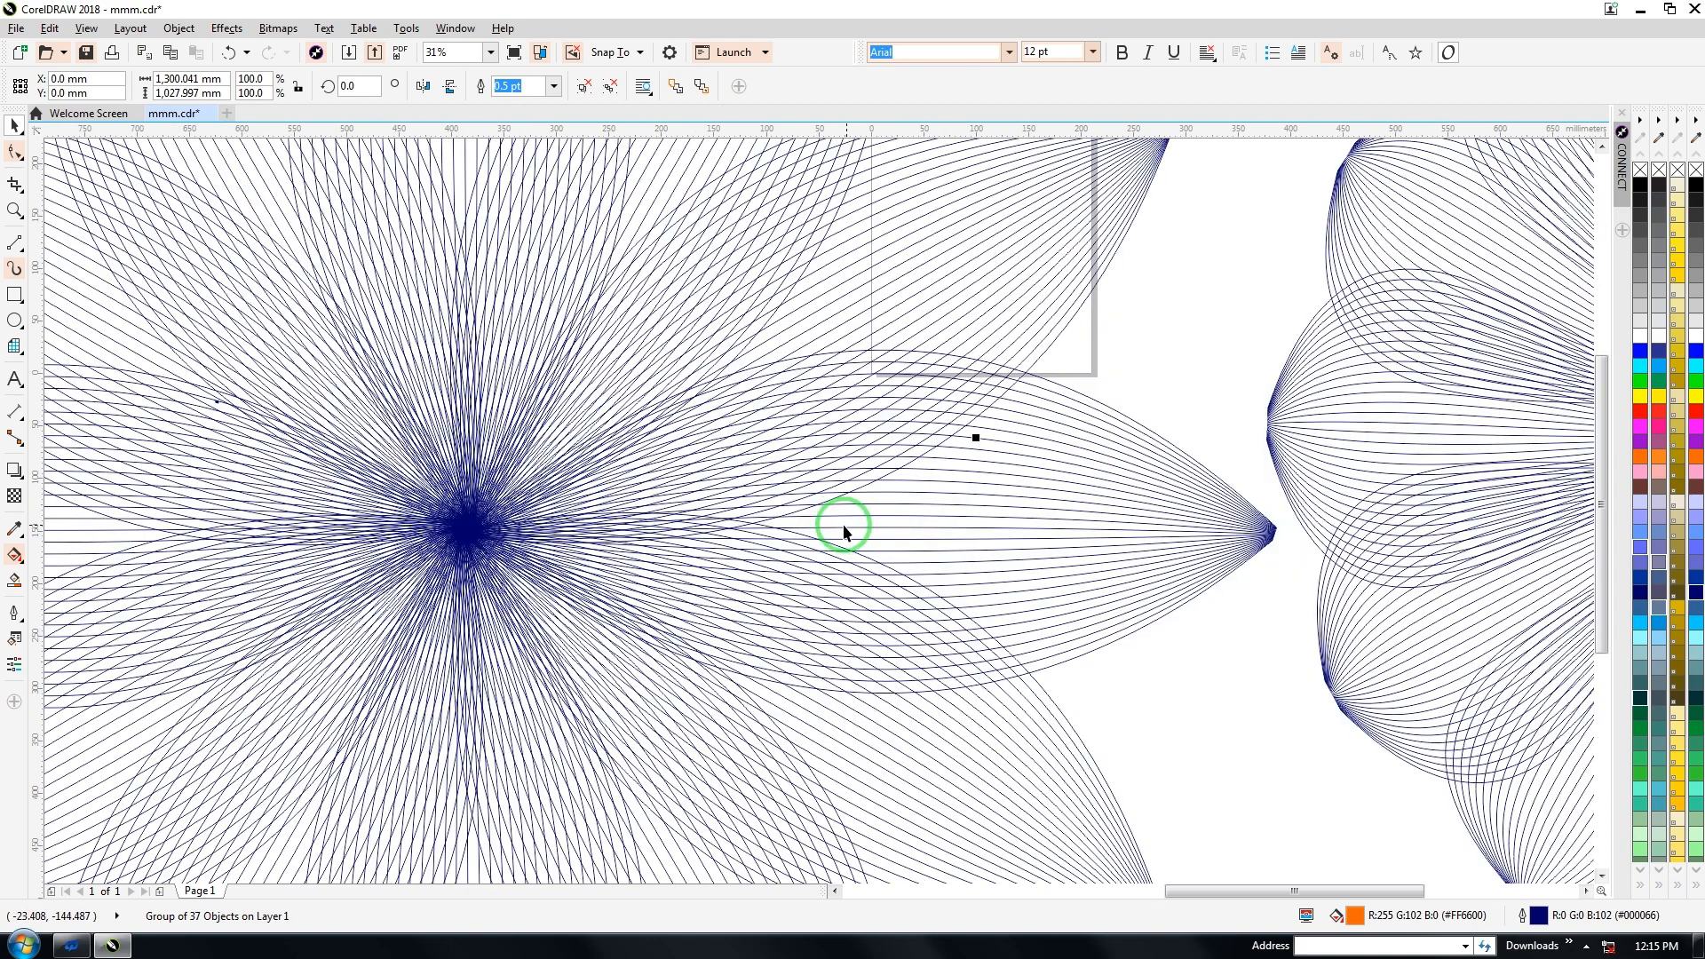
scroll(843, 524, "down", 2)
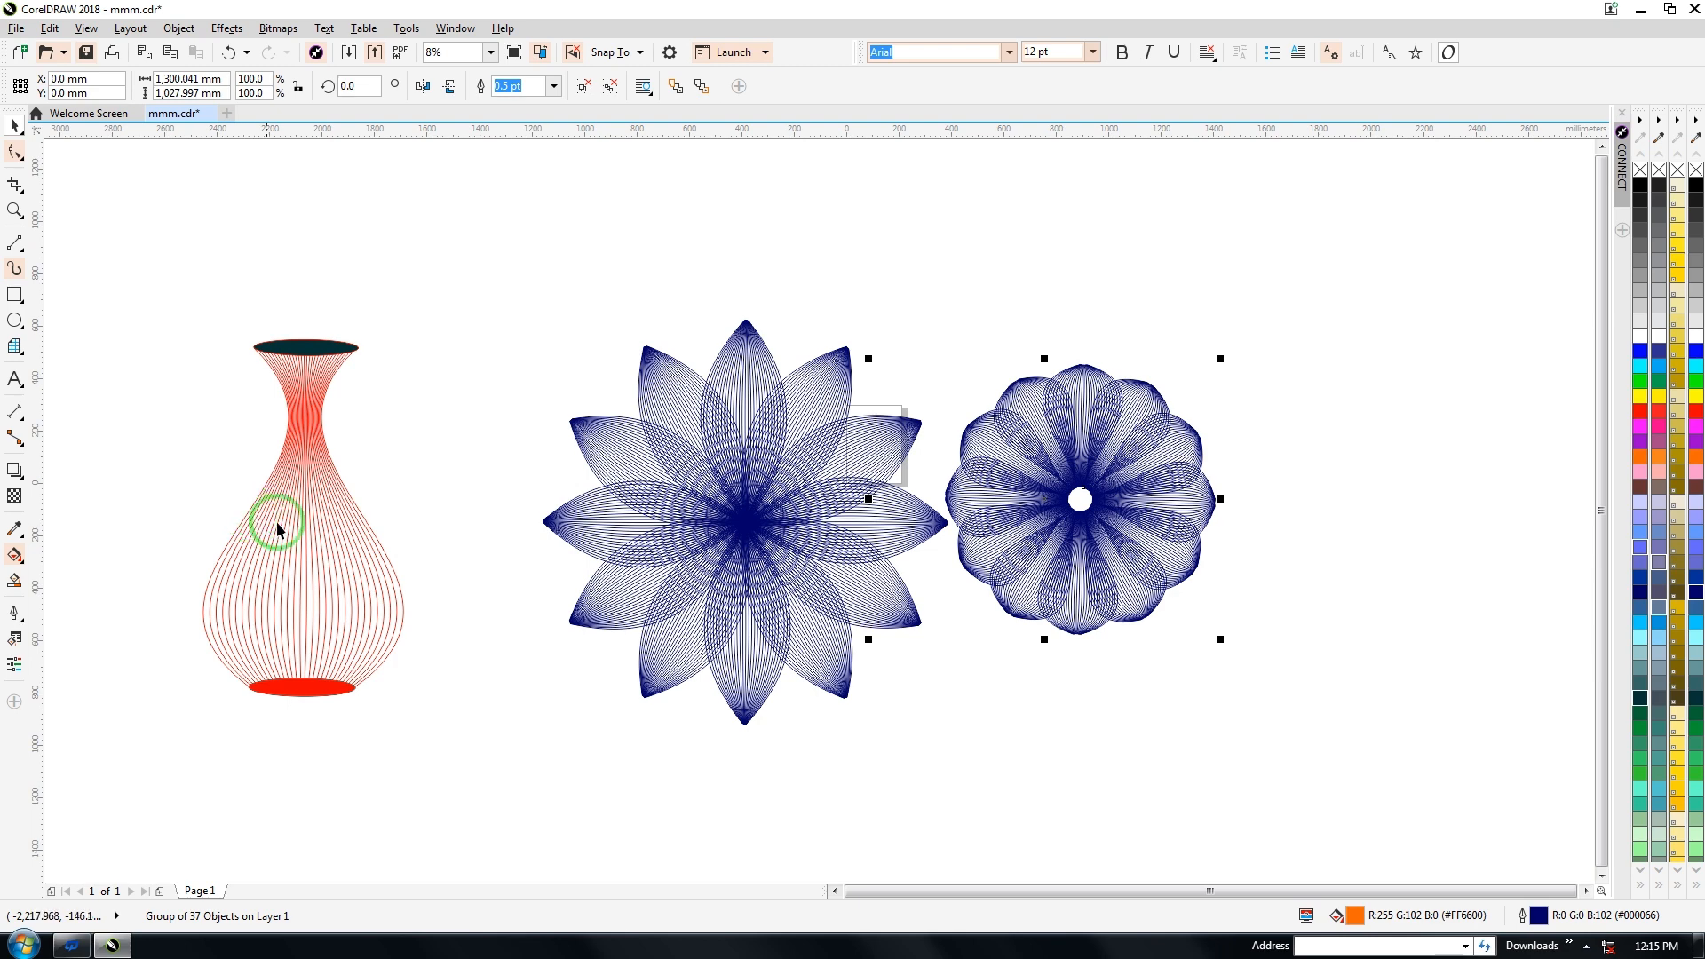
- Examine the line patterns of the pointed and round flowers up close and alongside the vase
left_click_drag(177, 292, 1191, 697)
left_click_drag(1295, 790, 1297, 788)
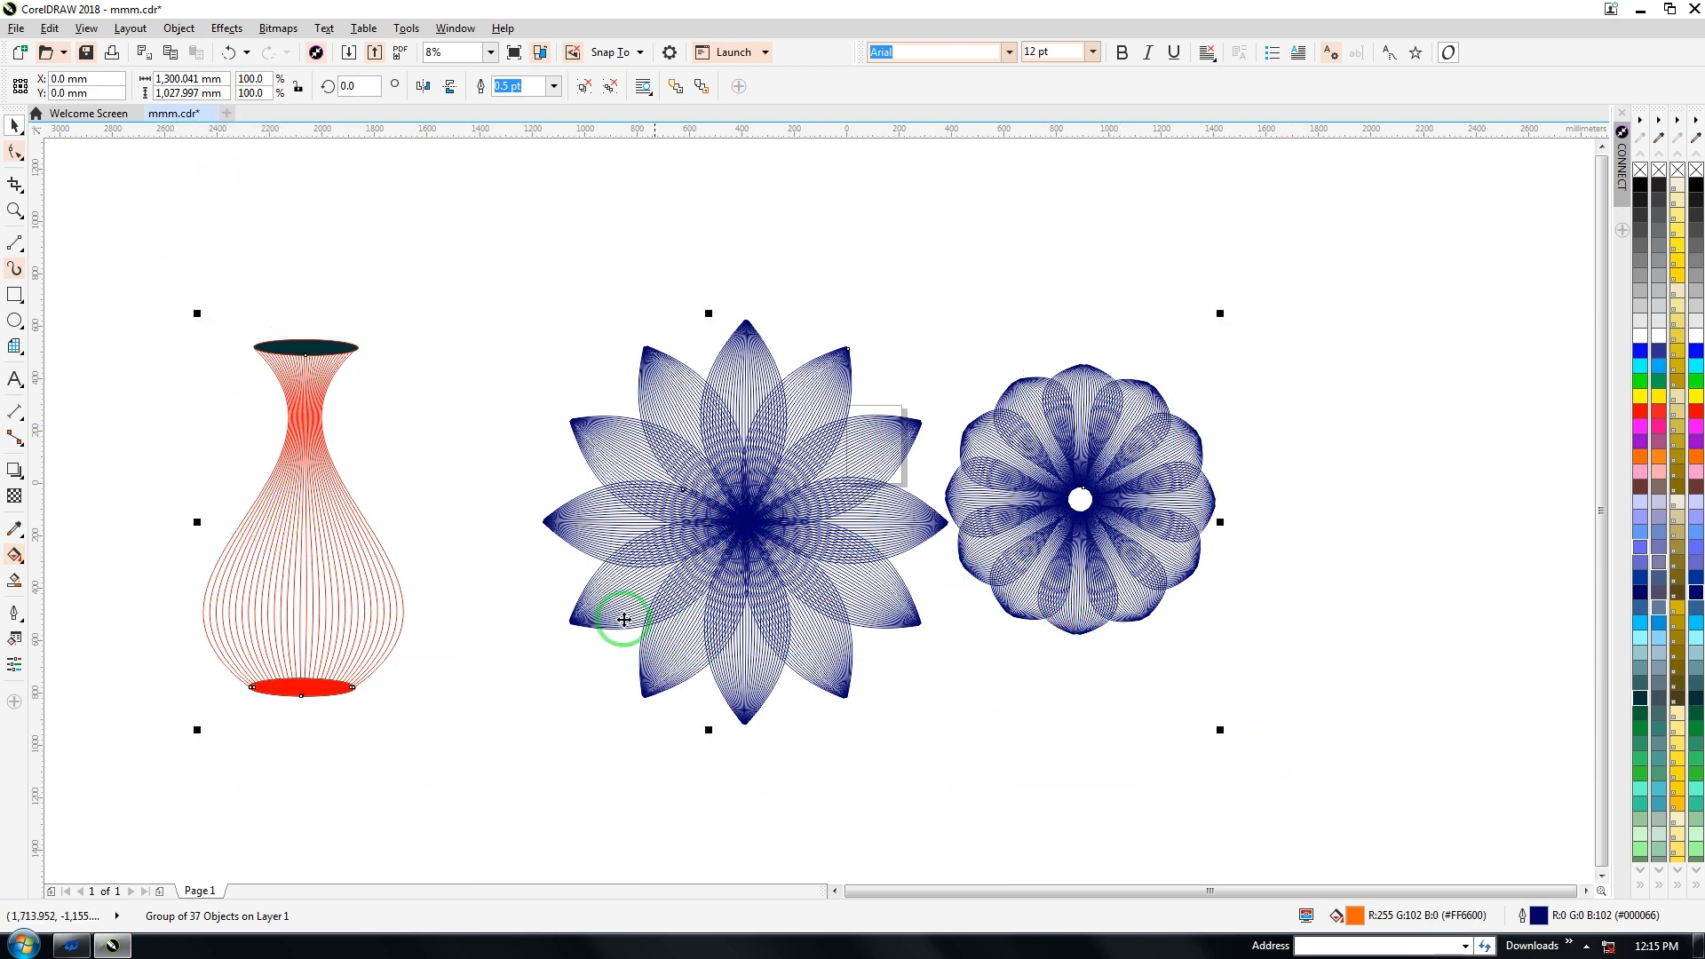
left_click(405, 730)
scroll(945, 590, "up", 4)
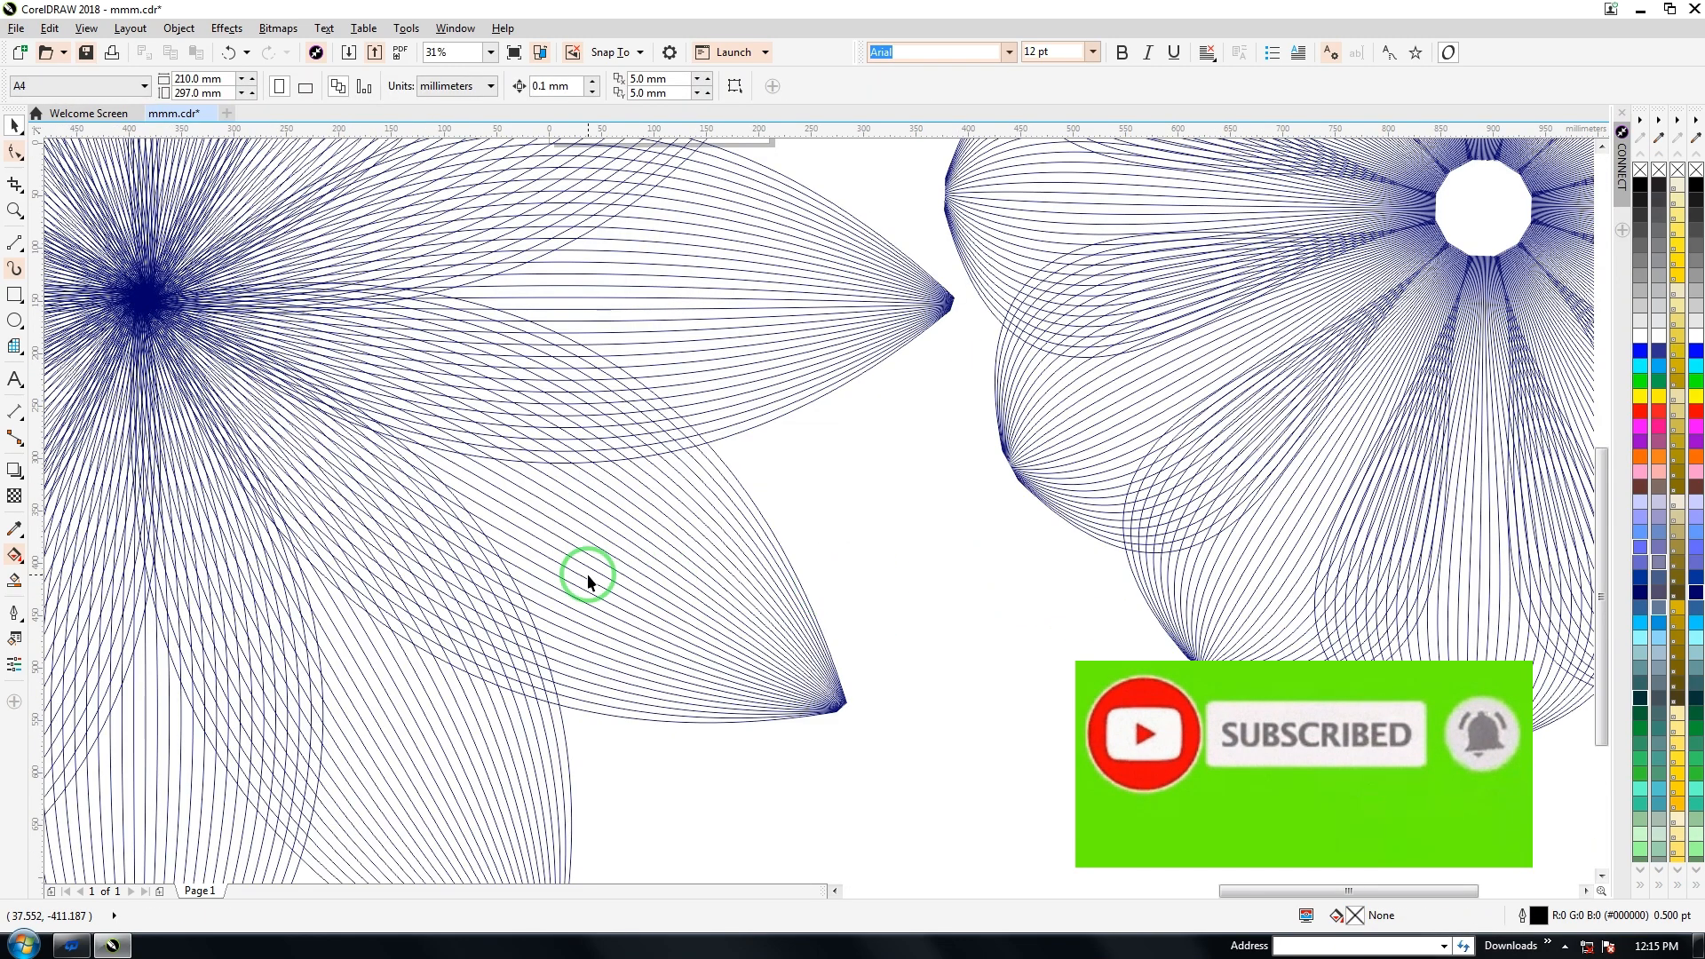
scroll(683, 588, "down", 2)
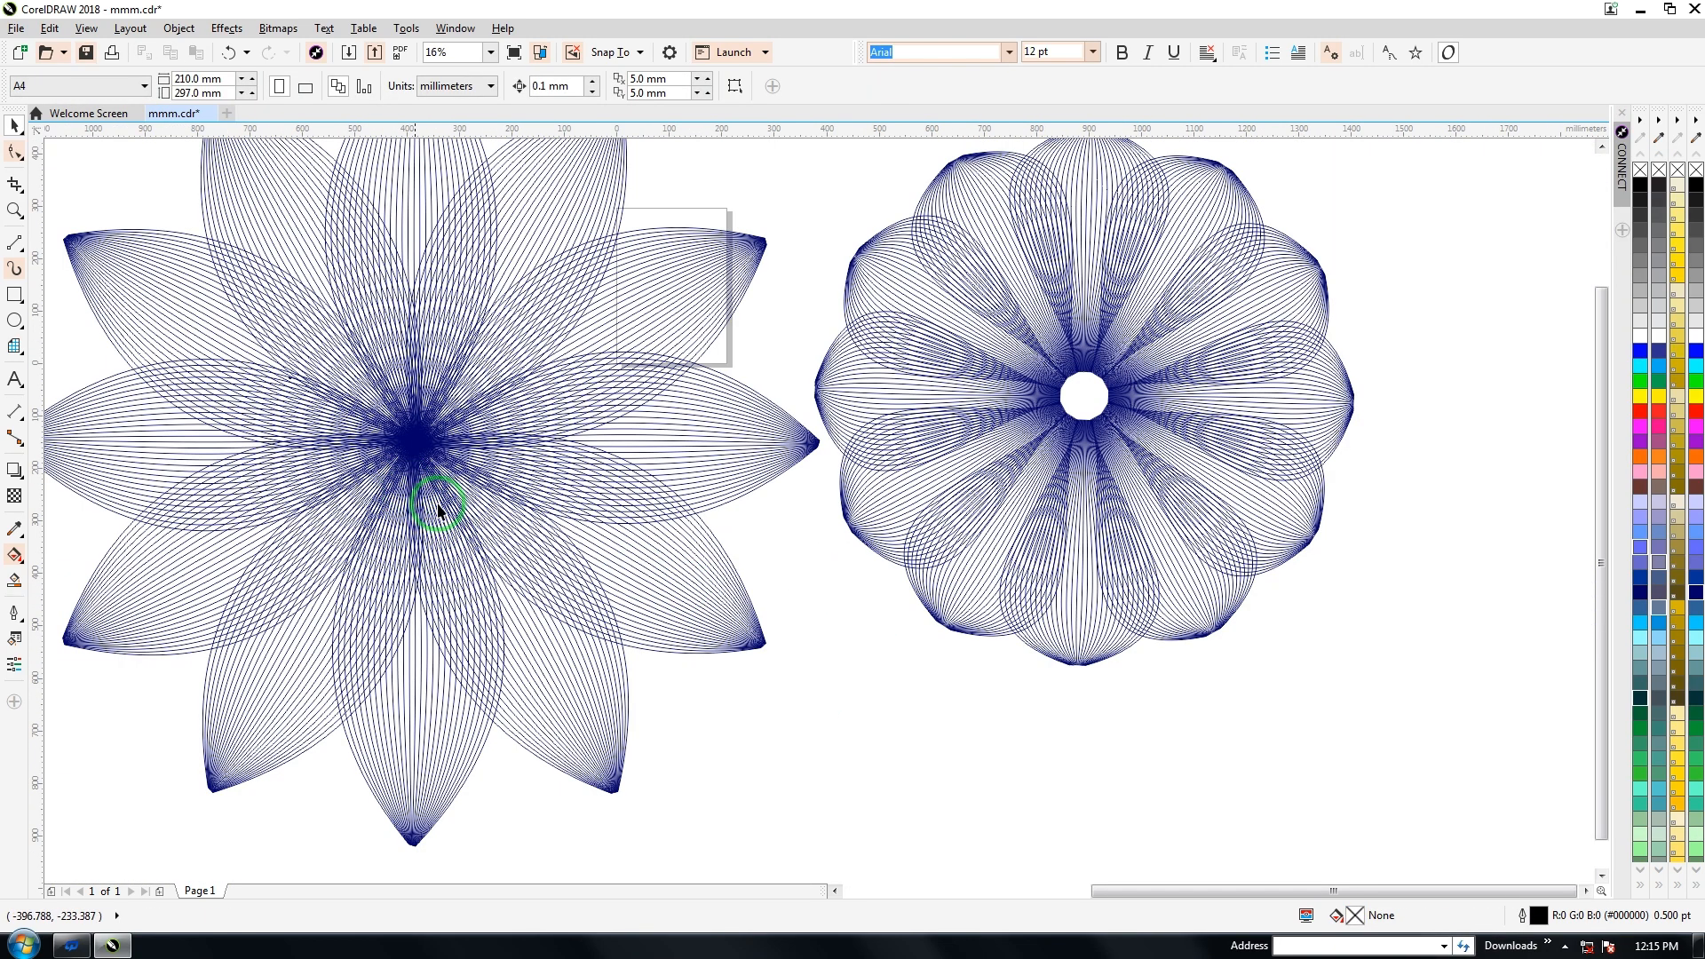
scroll(399, 480, "down", 2)
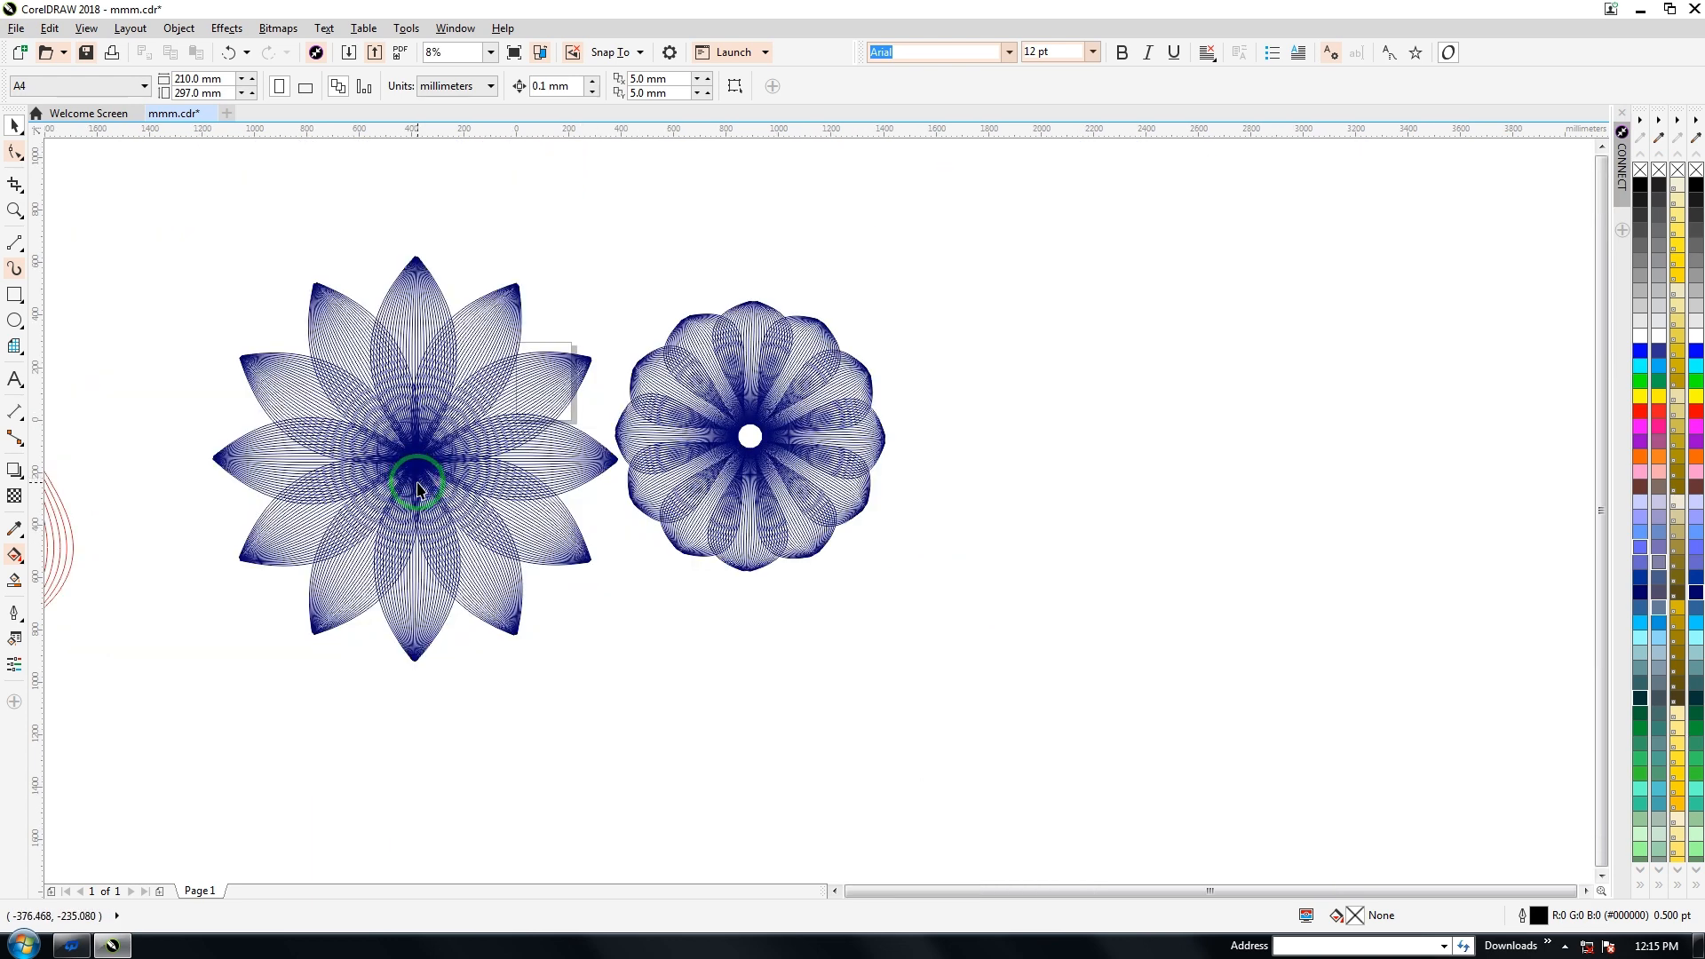
scroll(417, 486, "up", 2)
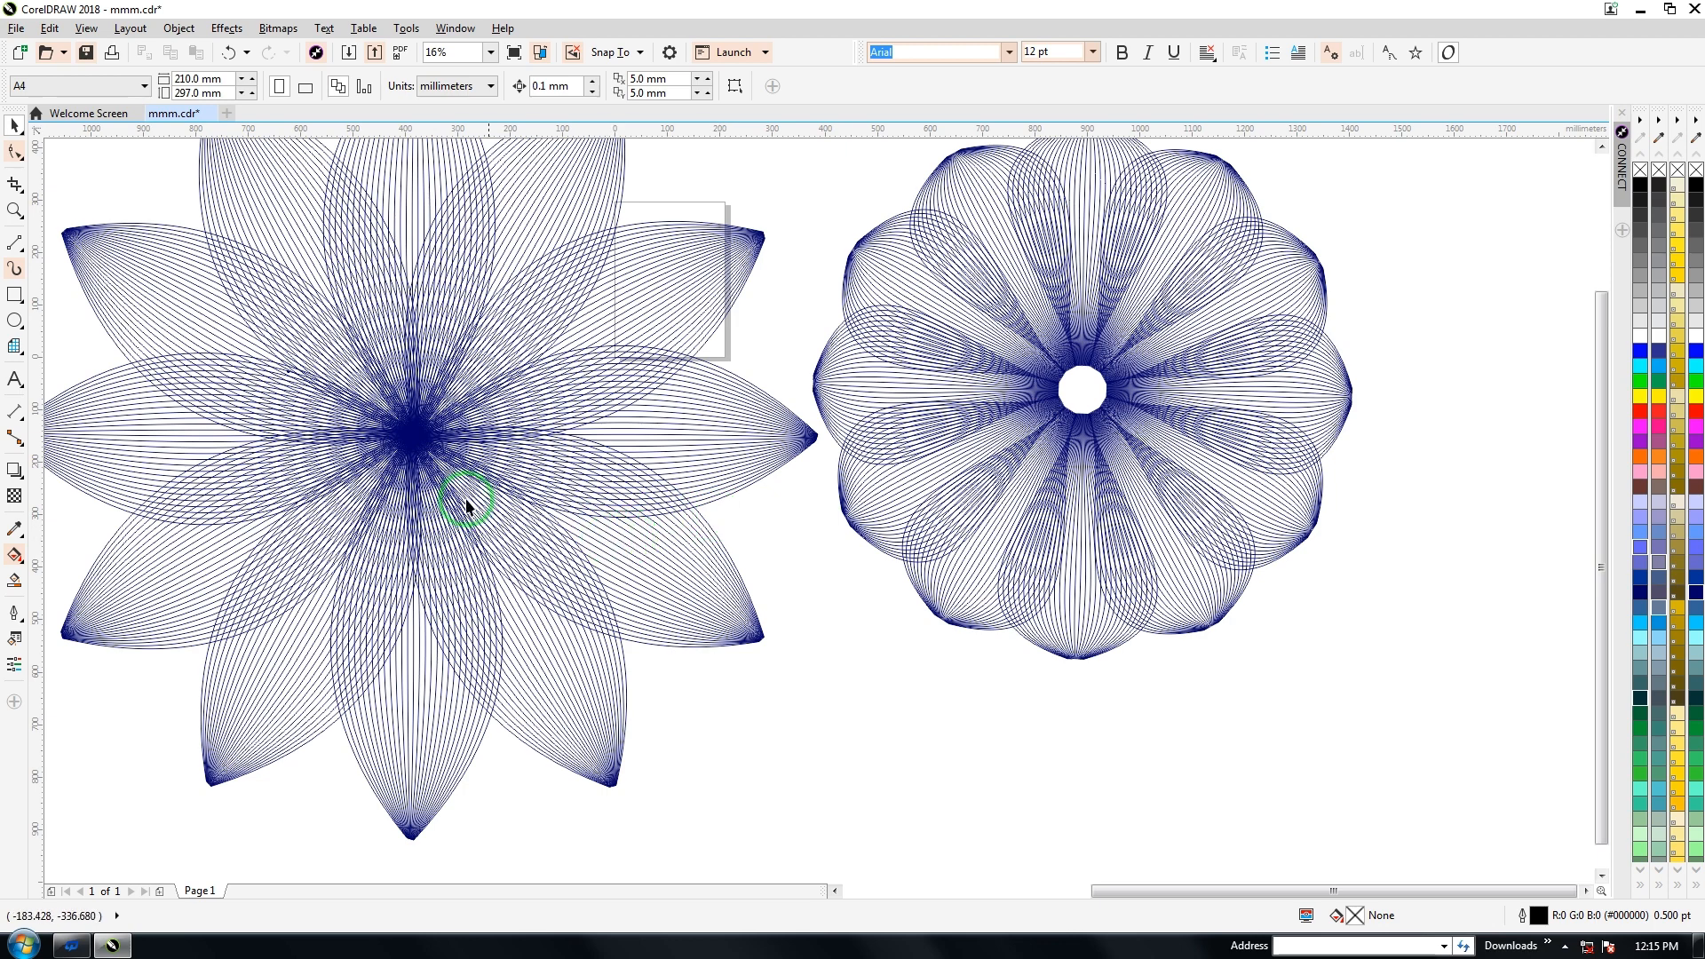
scroll(441, 538, "down", 3)
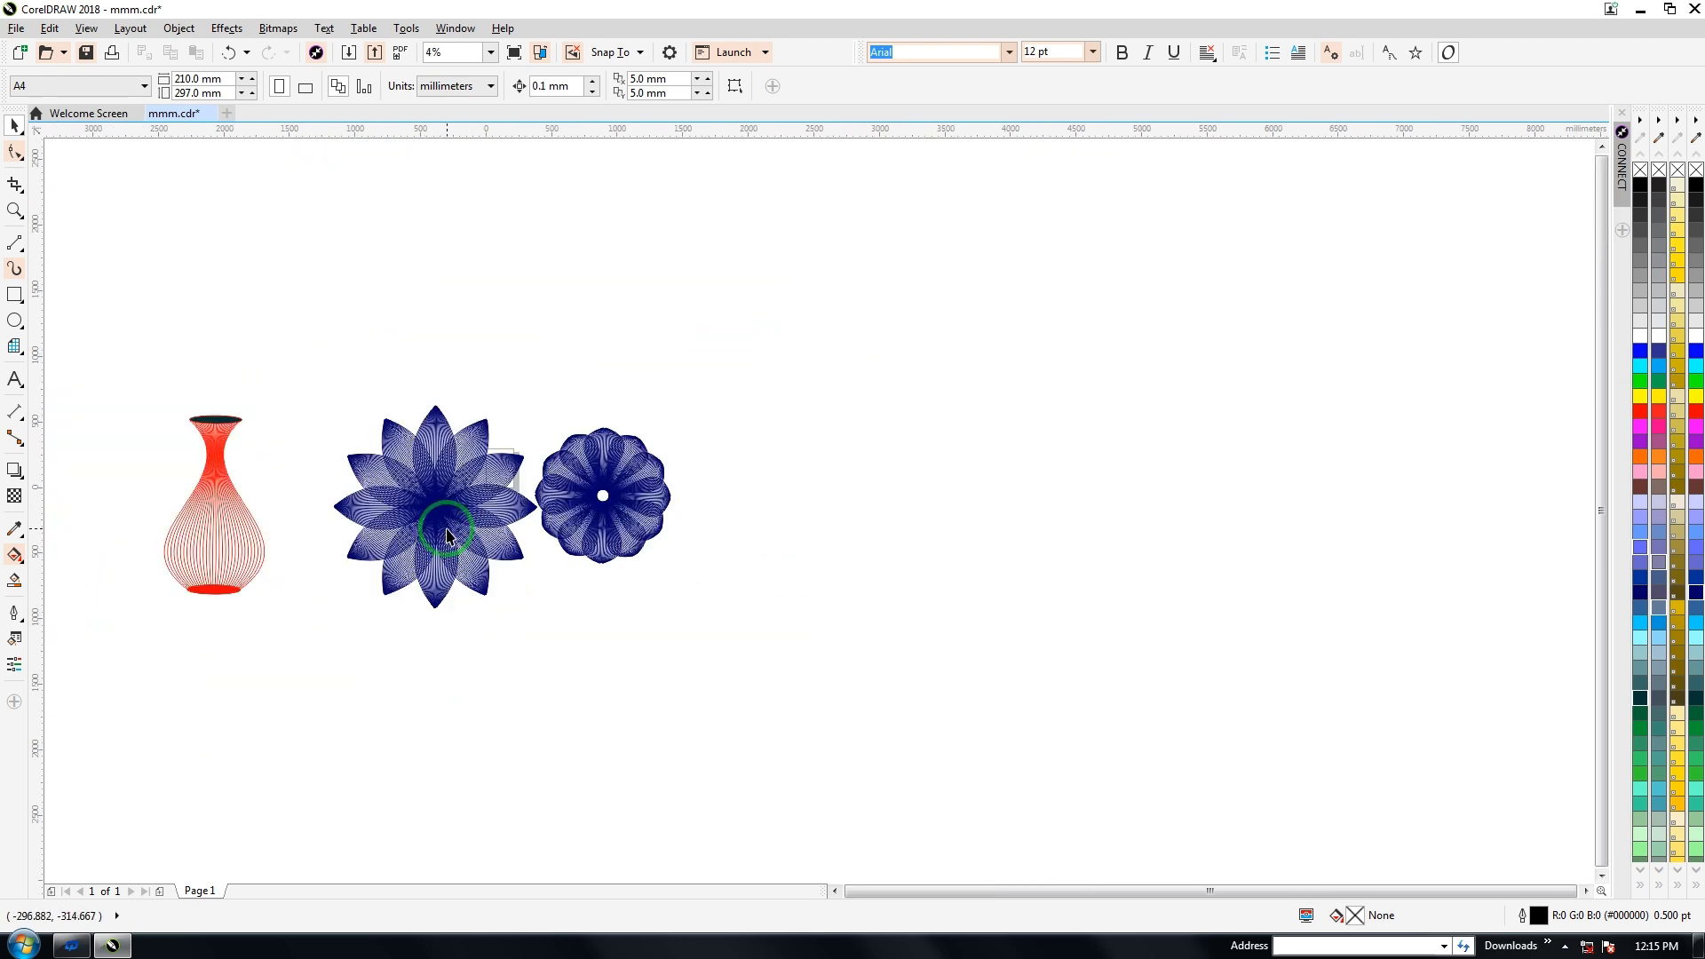
scroll(446, 535, "up", 2)
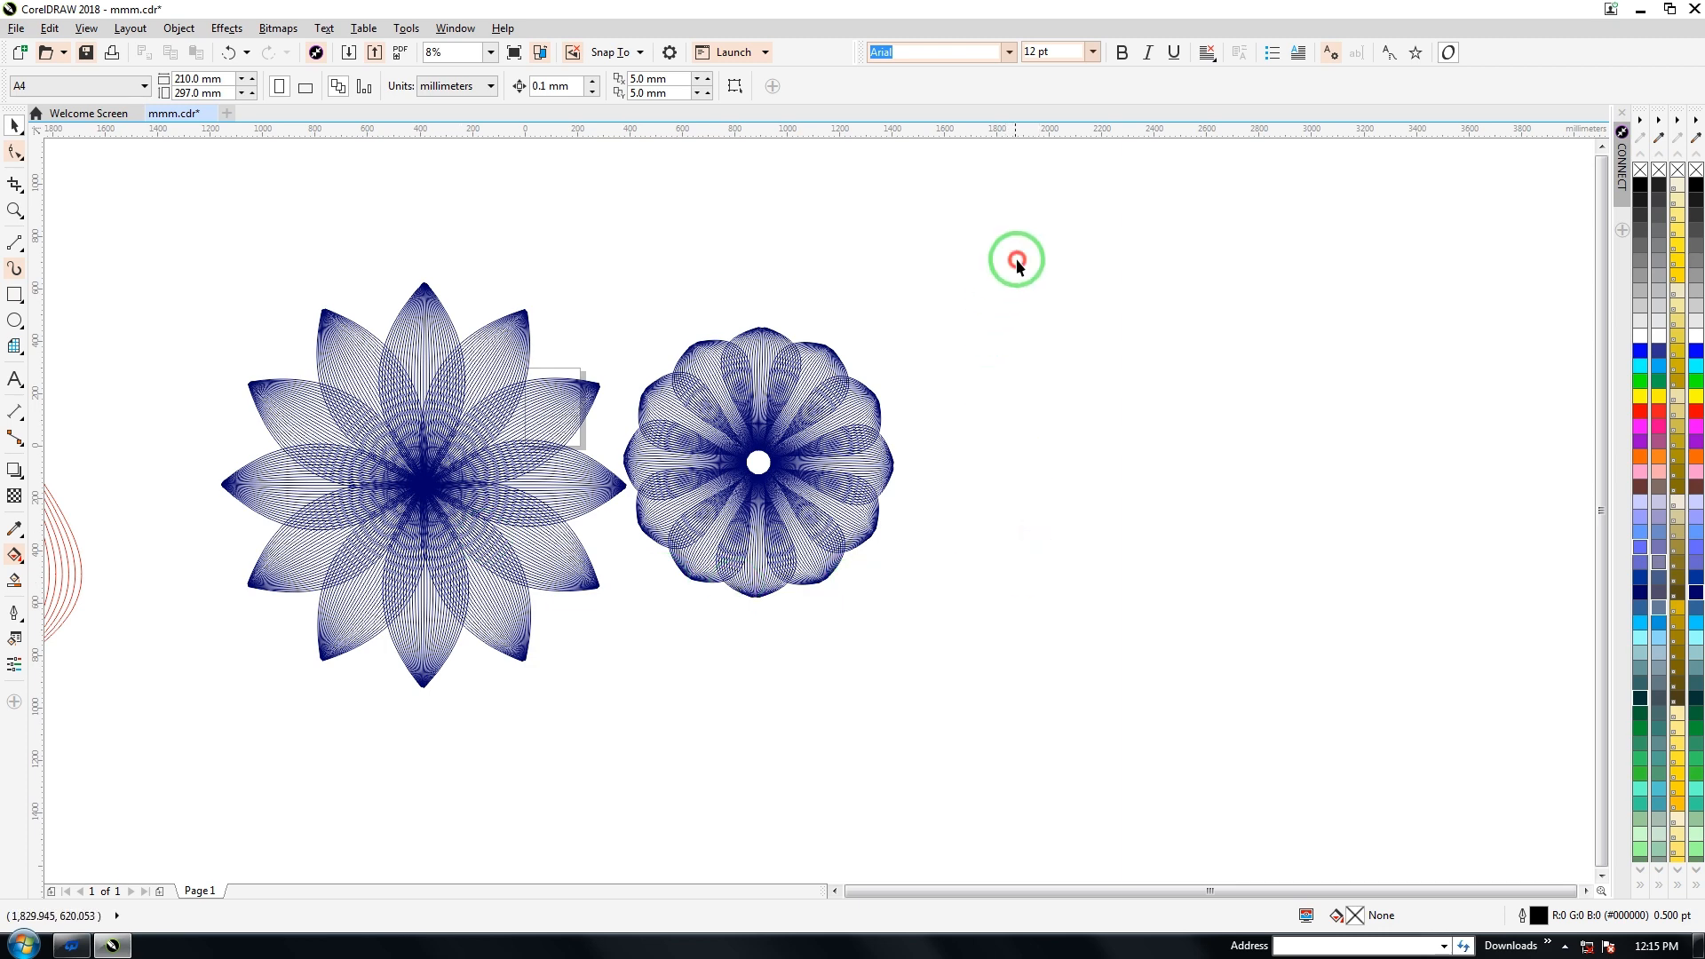
- Move both flowers to the right, clear of the page, and place the vase over the page beside them
left_click_drag(1017, 263, 182, 753)
left_click_drag(483, 530, 894, 533)
left_click_drag(68, 555, 638, 565)
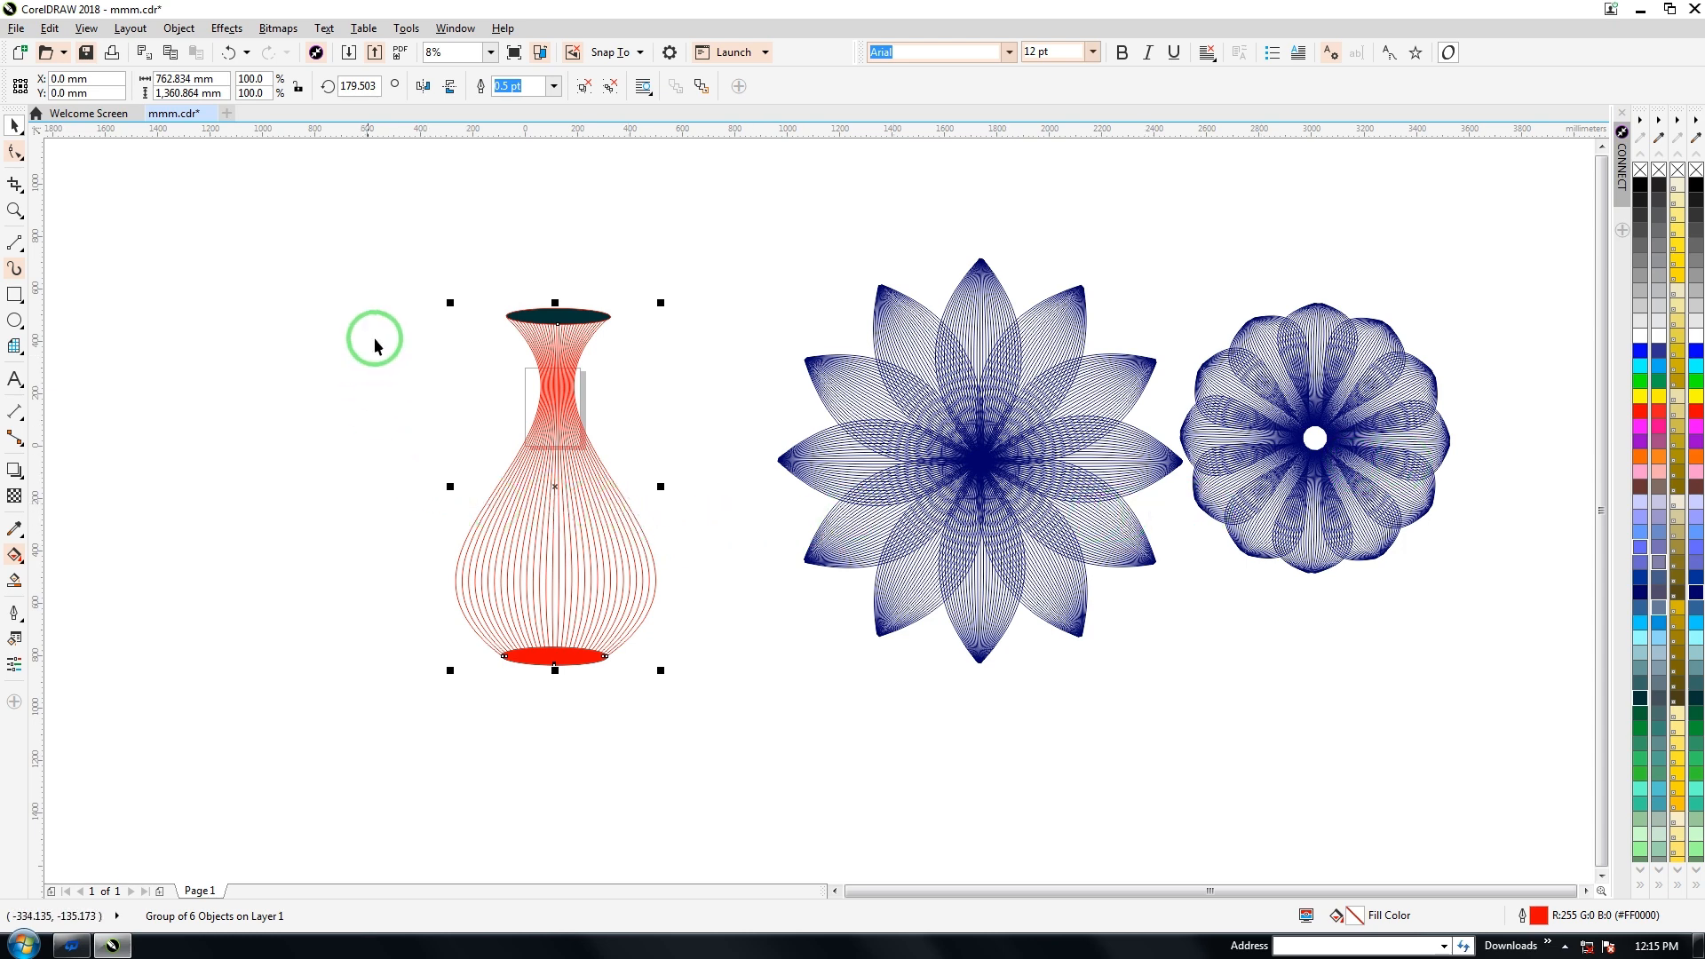
- Create a new document and draw a three-point curve about 167 mm tall and 30 mm wide, bulging left, on the page
left_click(227, 113)
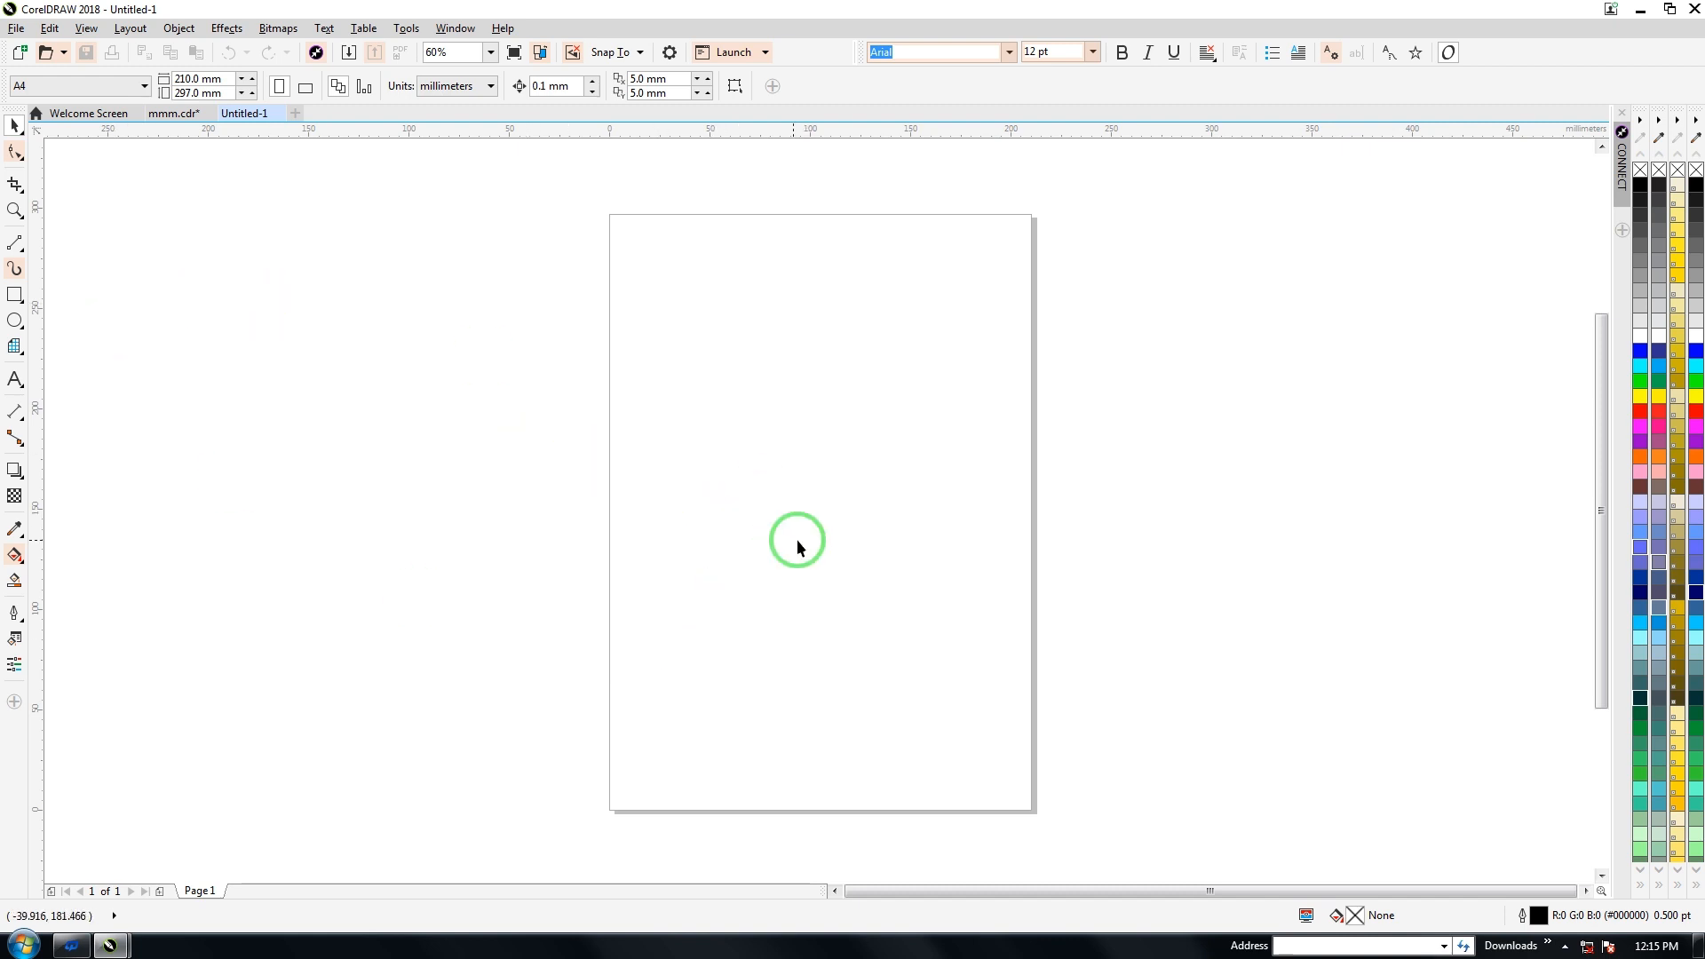
left_click(16, 245)
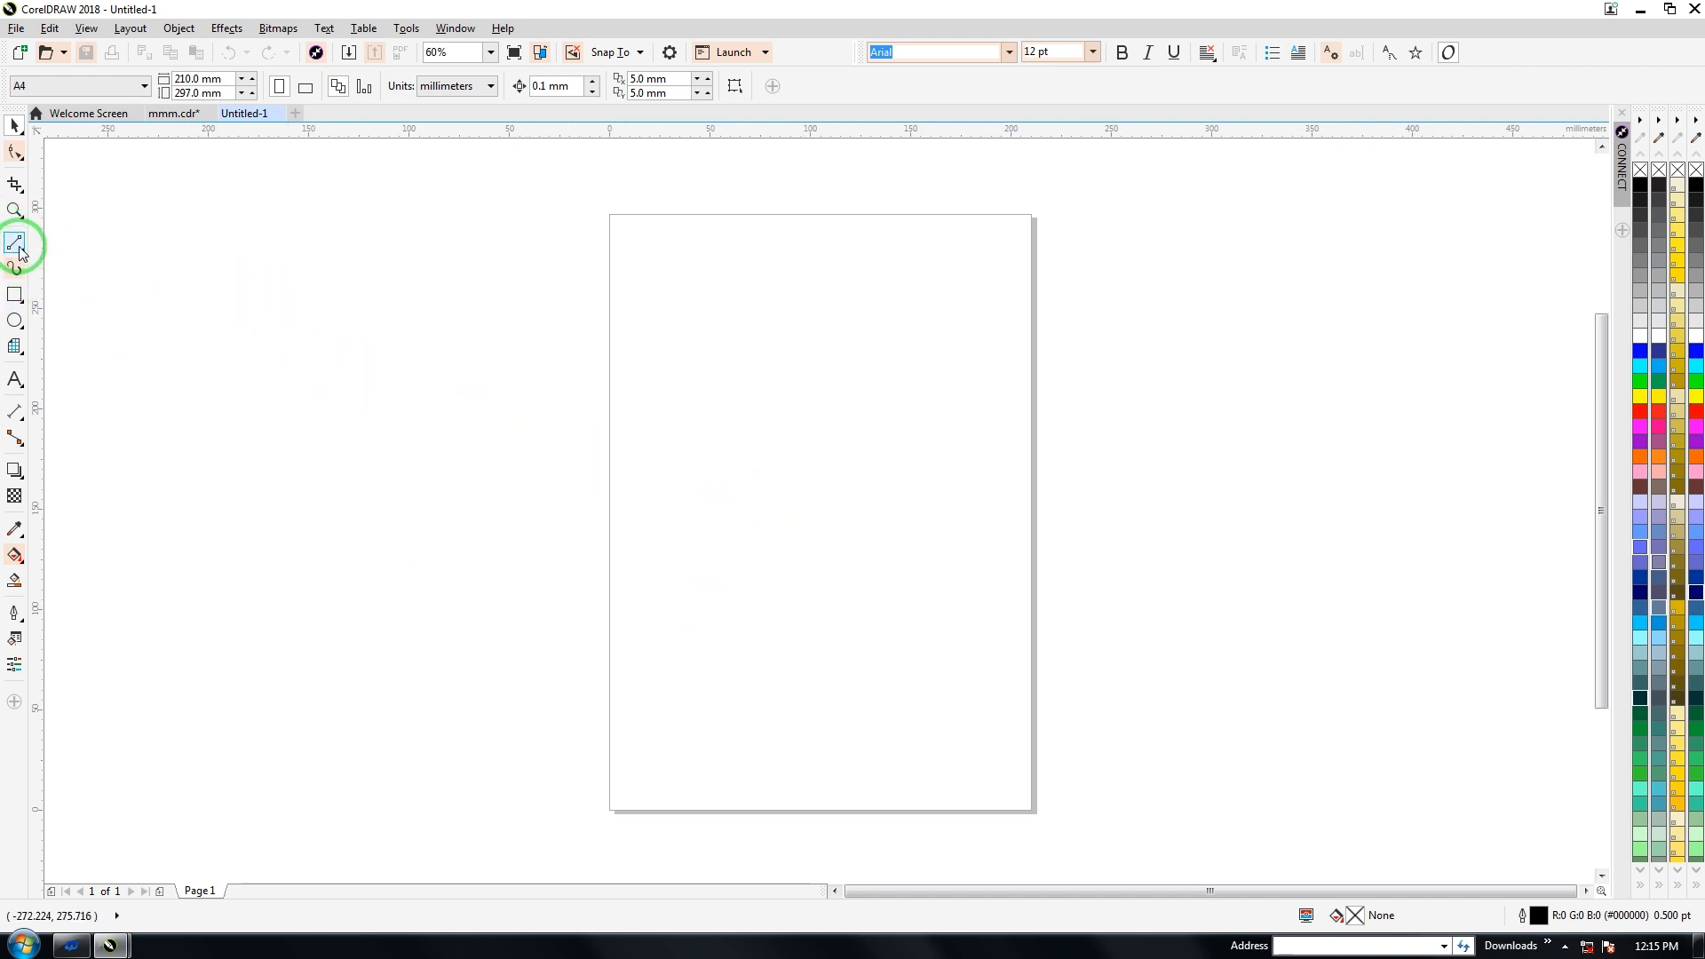
left_click_drag(20, 254, 76, 368)
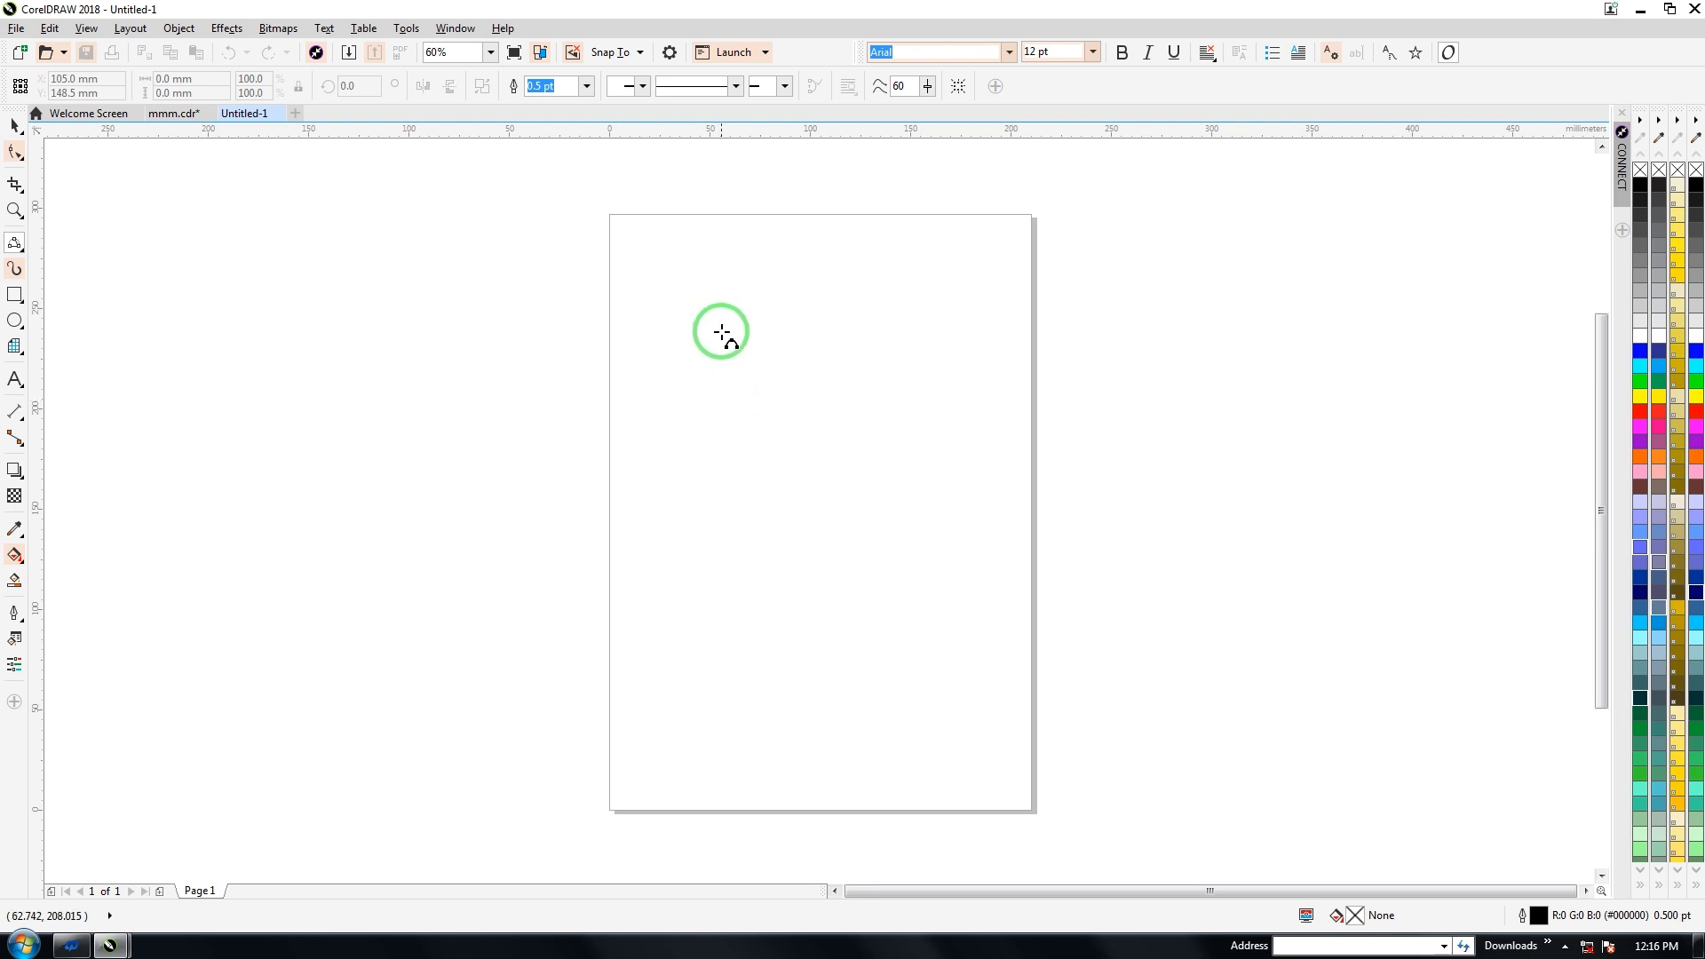
left_click_drag(715, 330, 730, 665)
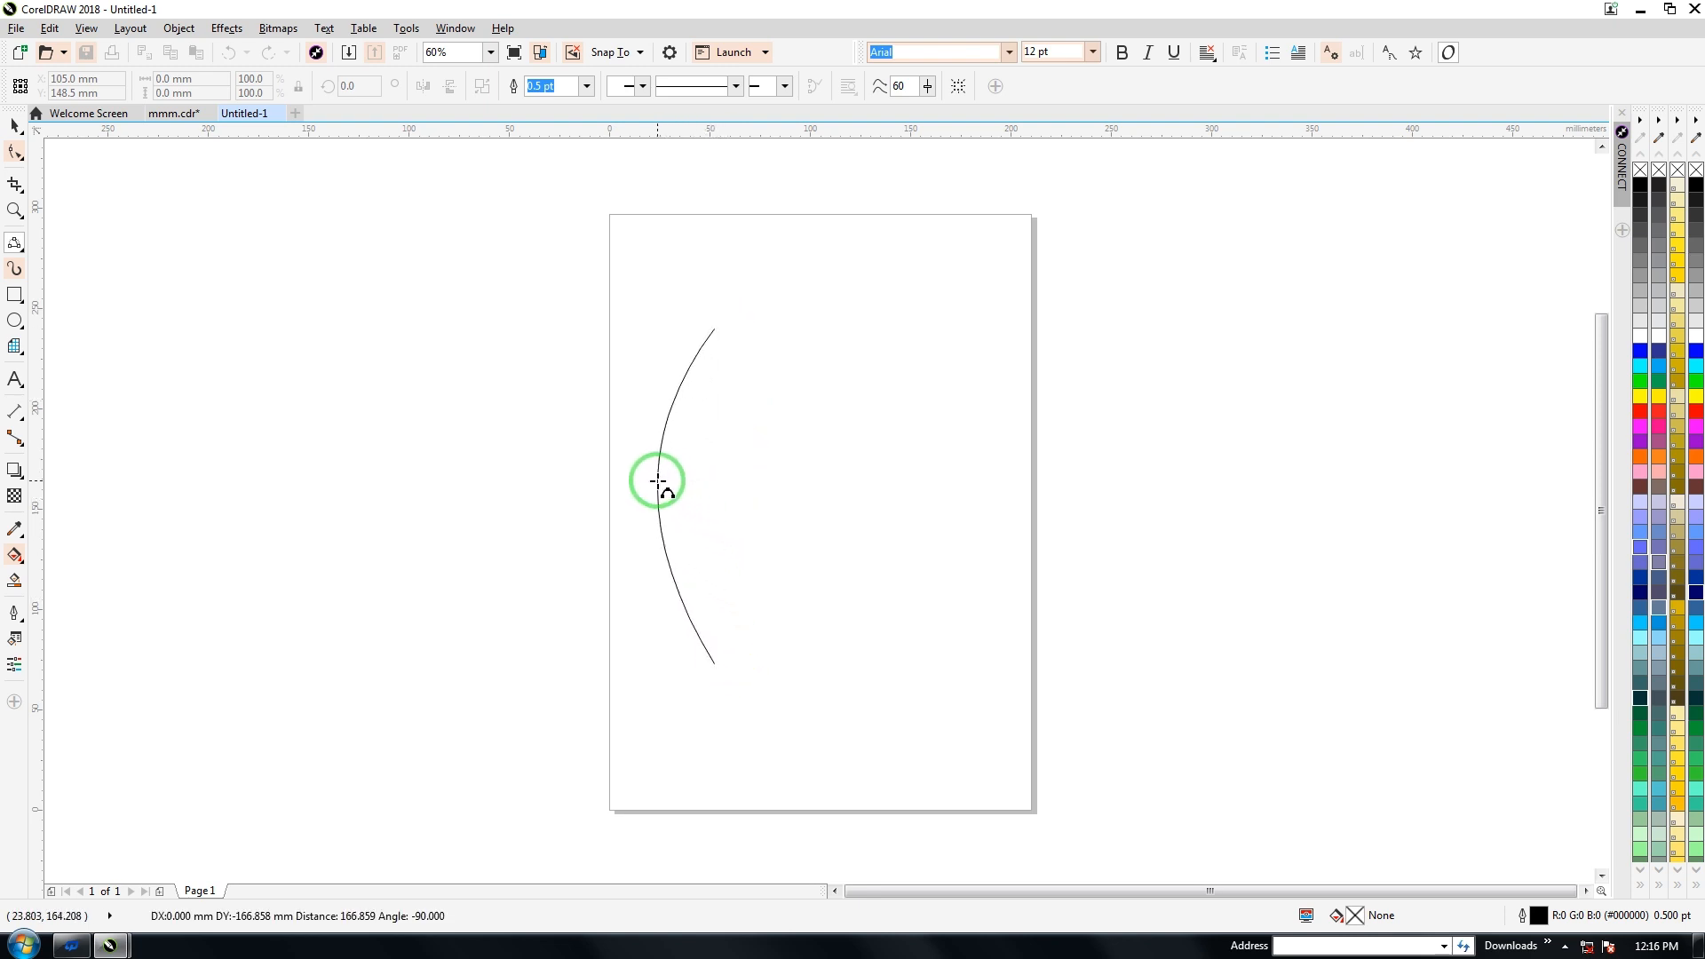
left_click(653, 480)
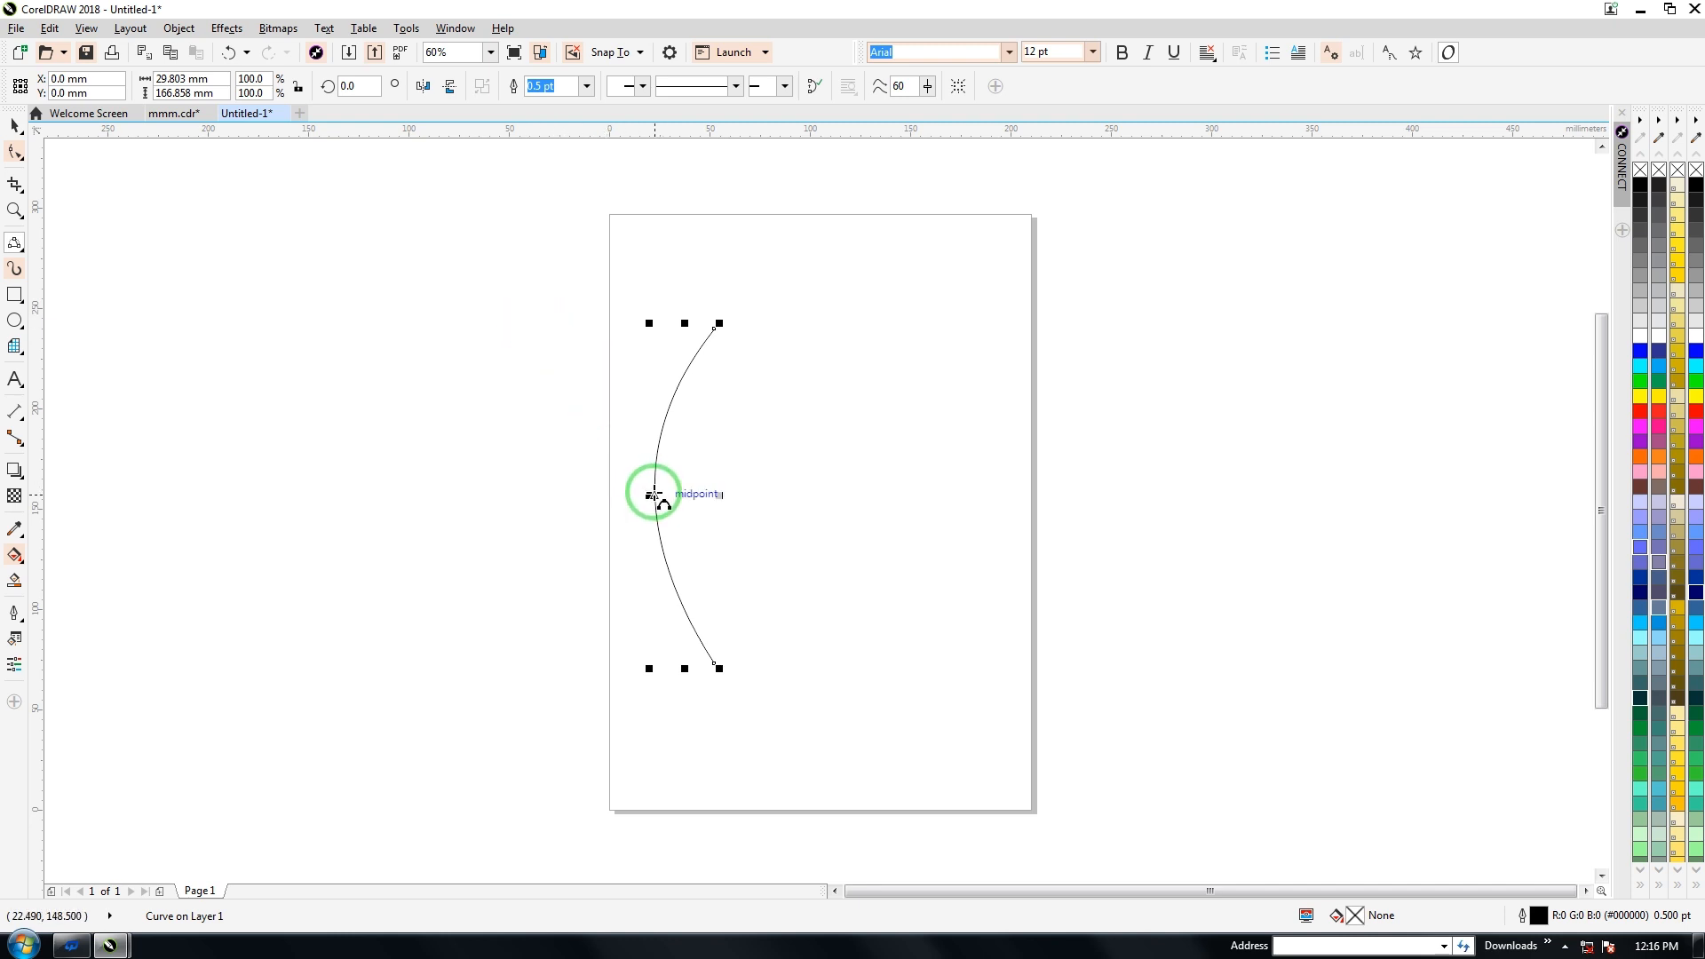
- Duplicate the curve, mirror the copy horizontally and move it opposite the original to form a petal outline
key("ctrl+d")
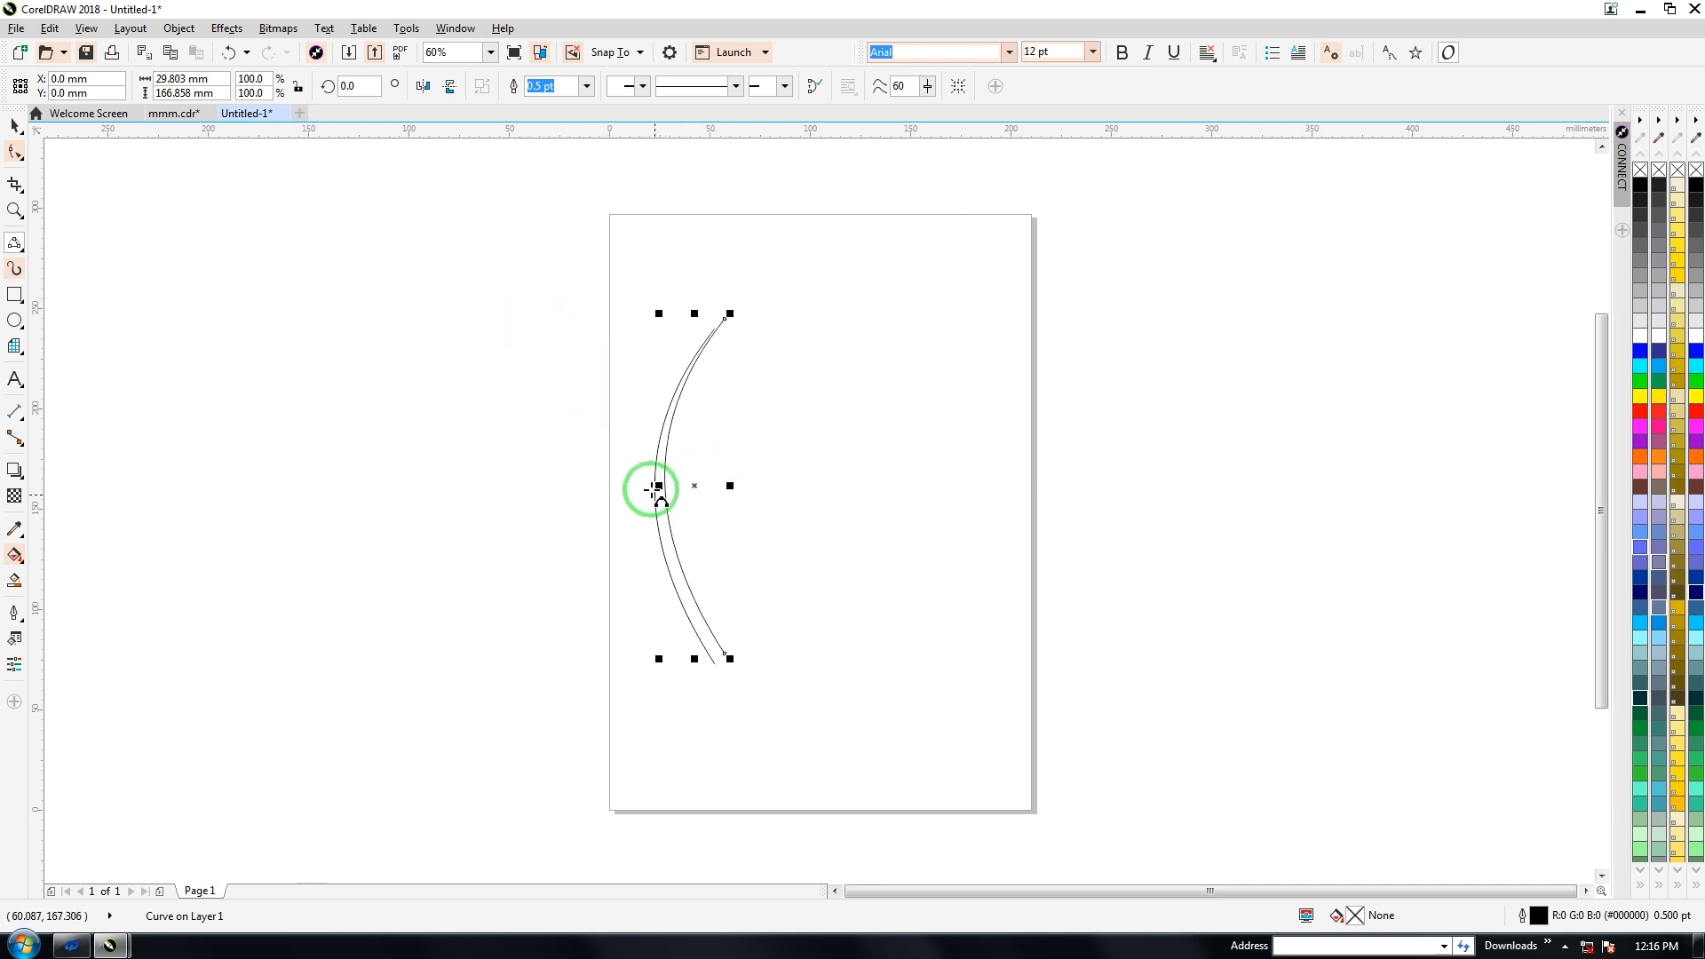
left_click(423, 86)
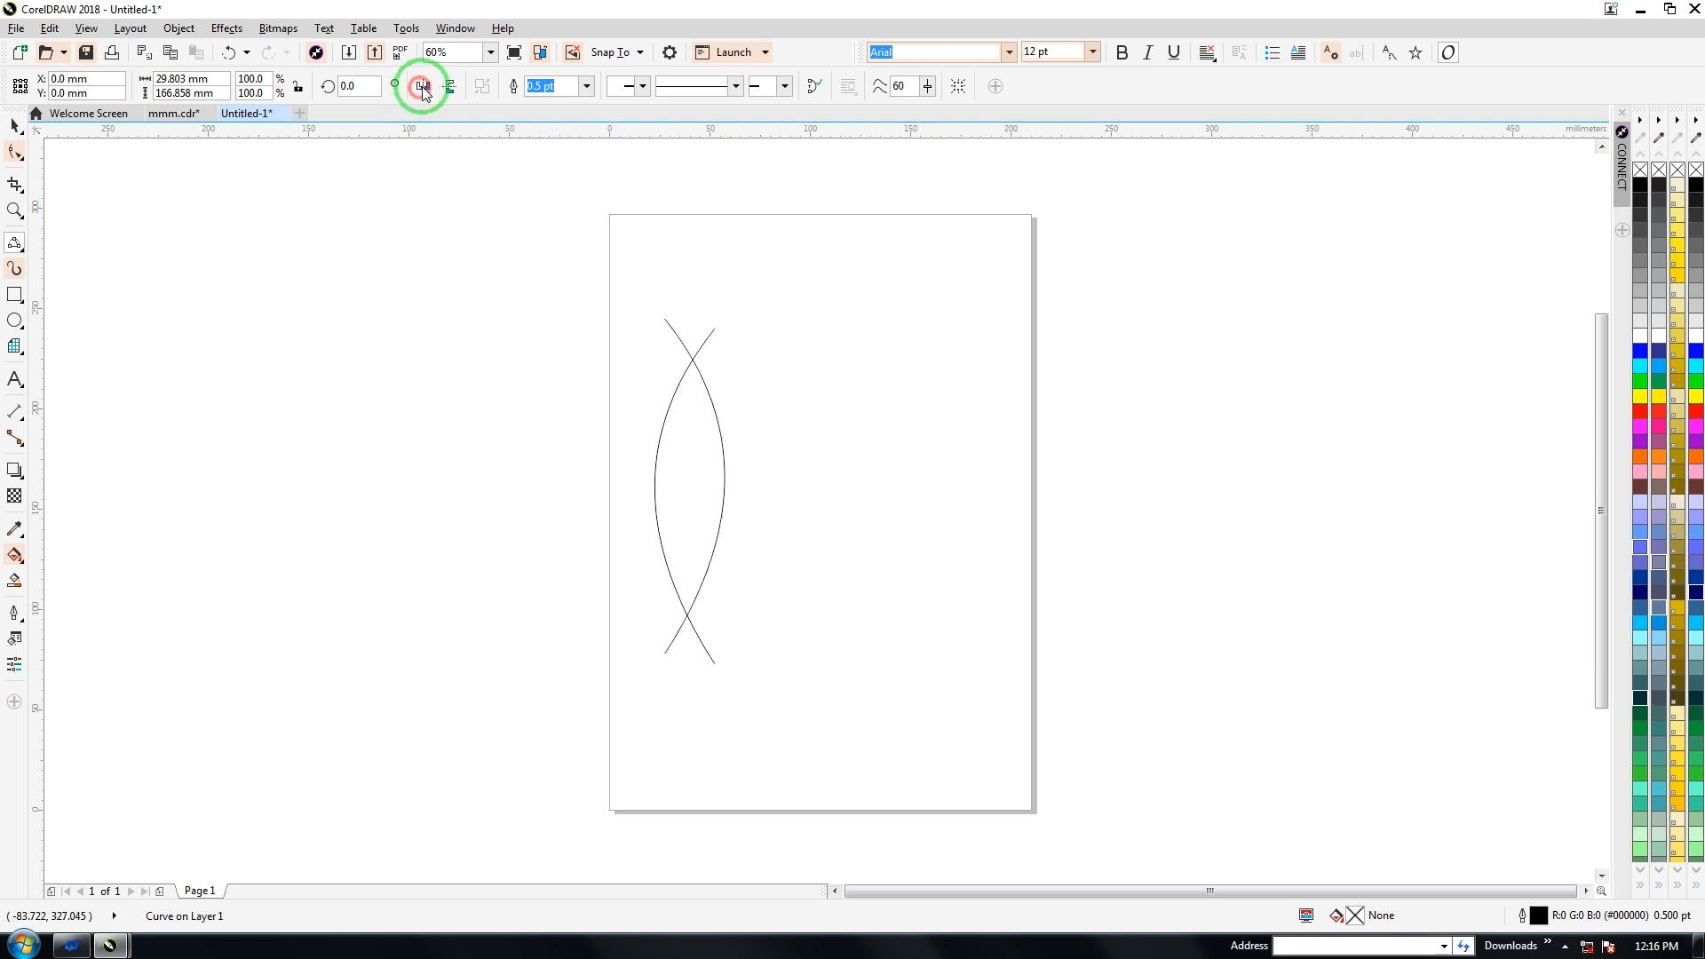
left_click(694, 485)
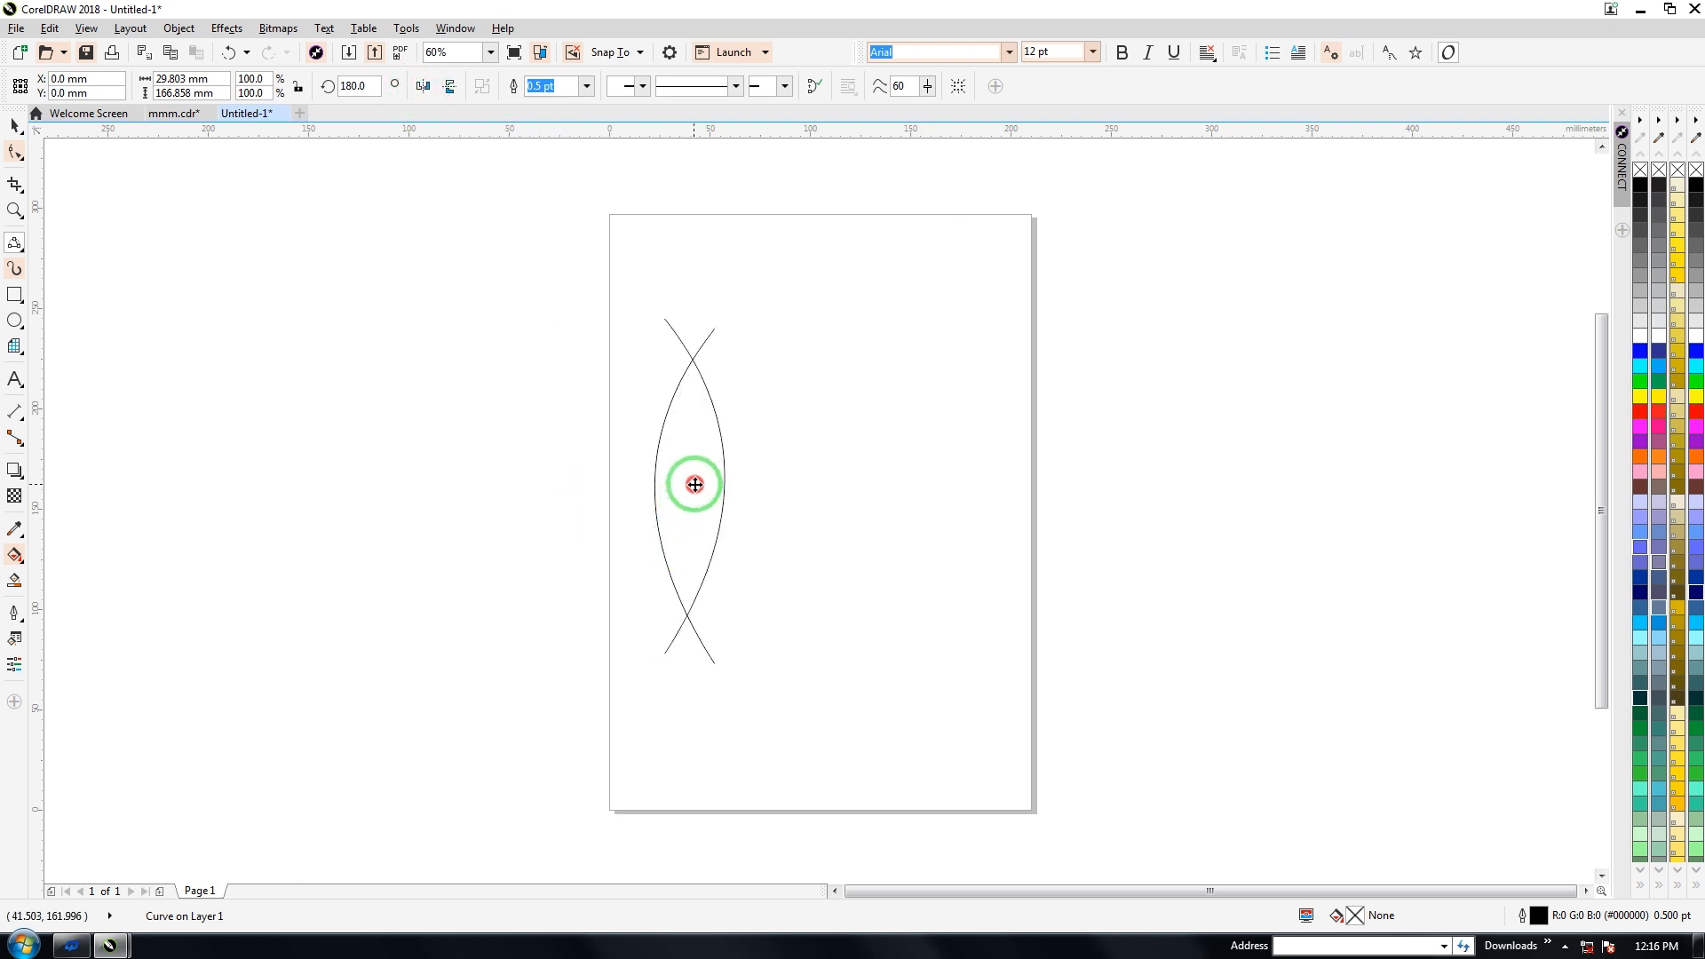
left_click_drag(697, 485, 761, 494)
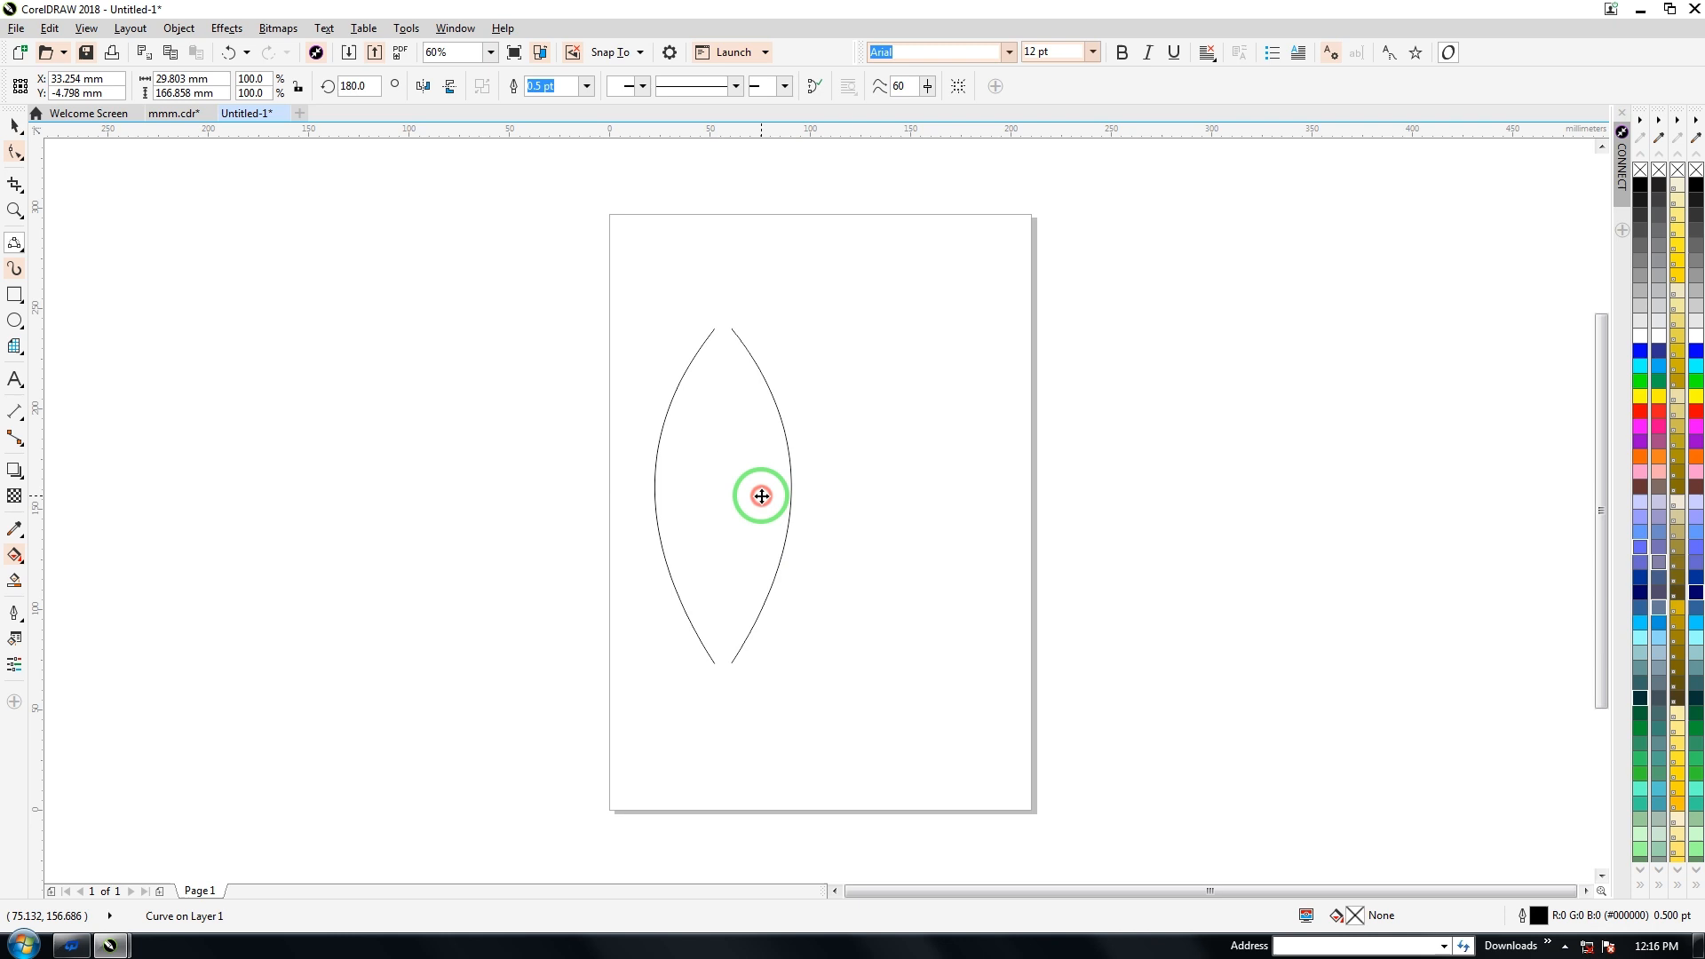
- Select both petal curves and set their outline colour to red (#FF0000)
left_click(415, 462)
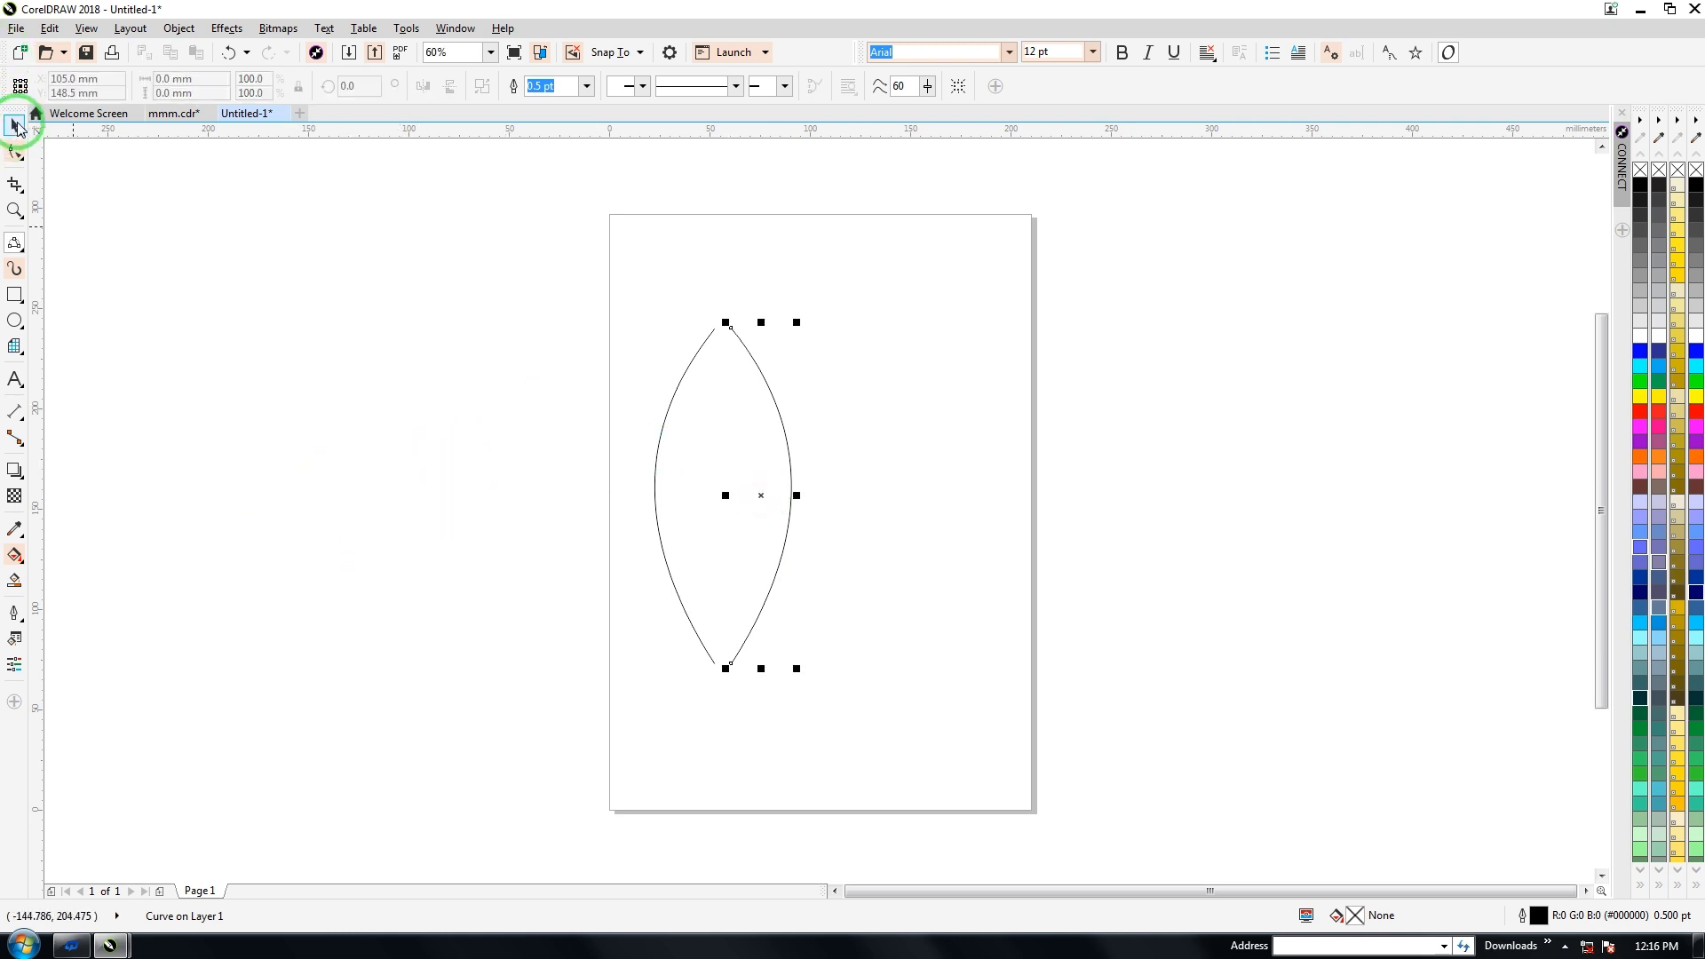
left_click(833, 493)
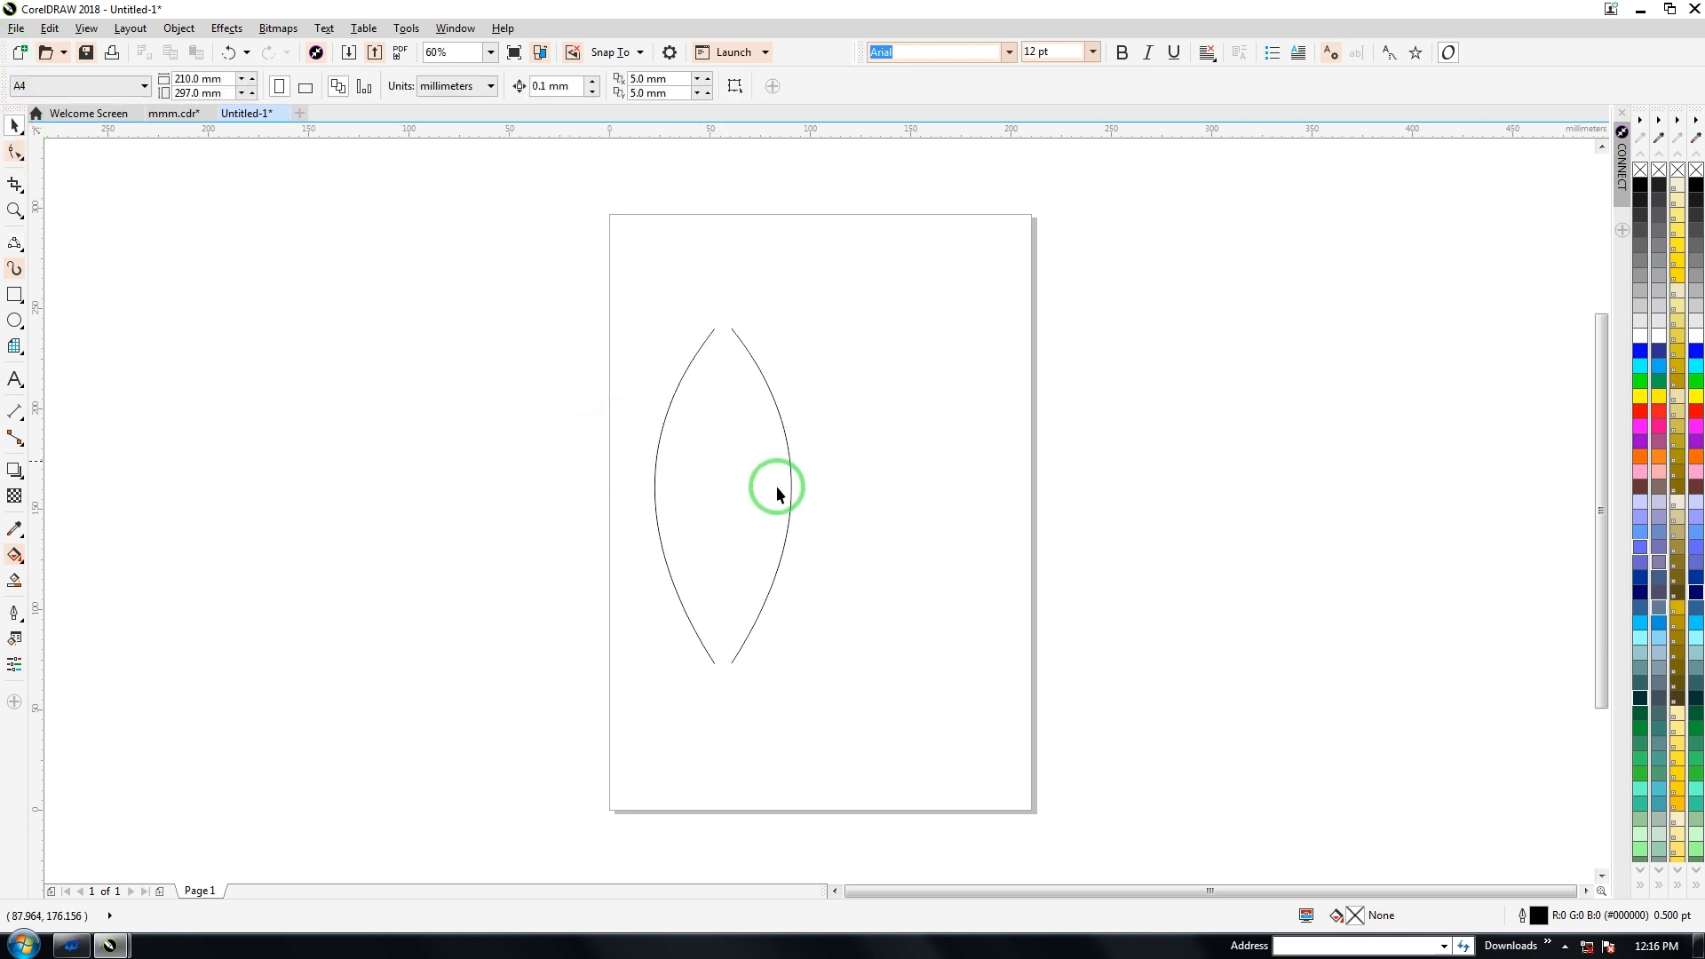
left_click(791, 469)
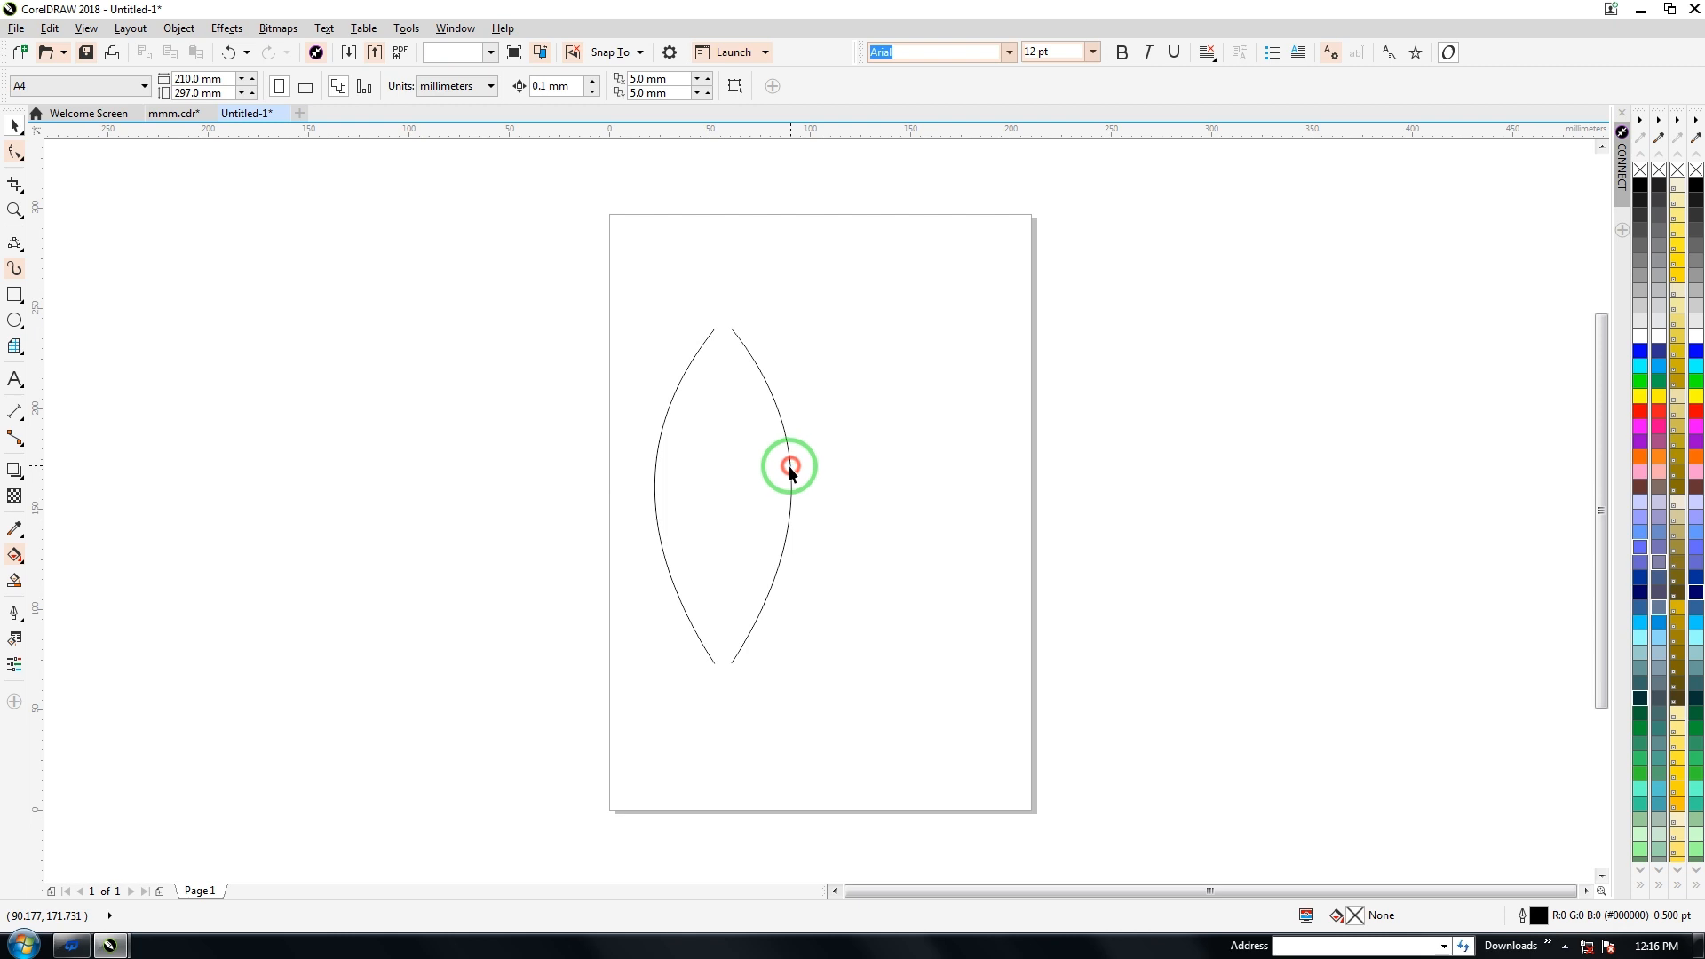
left_click(695, 363)
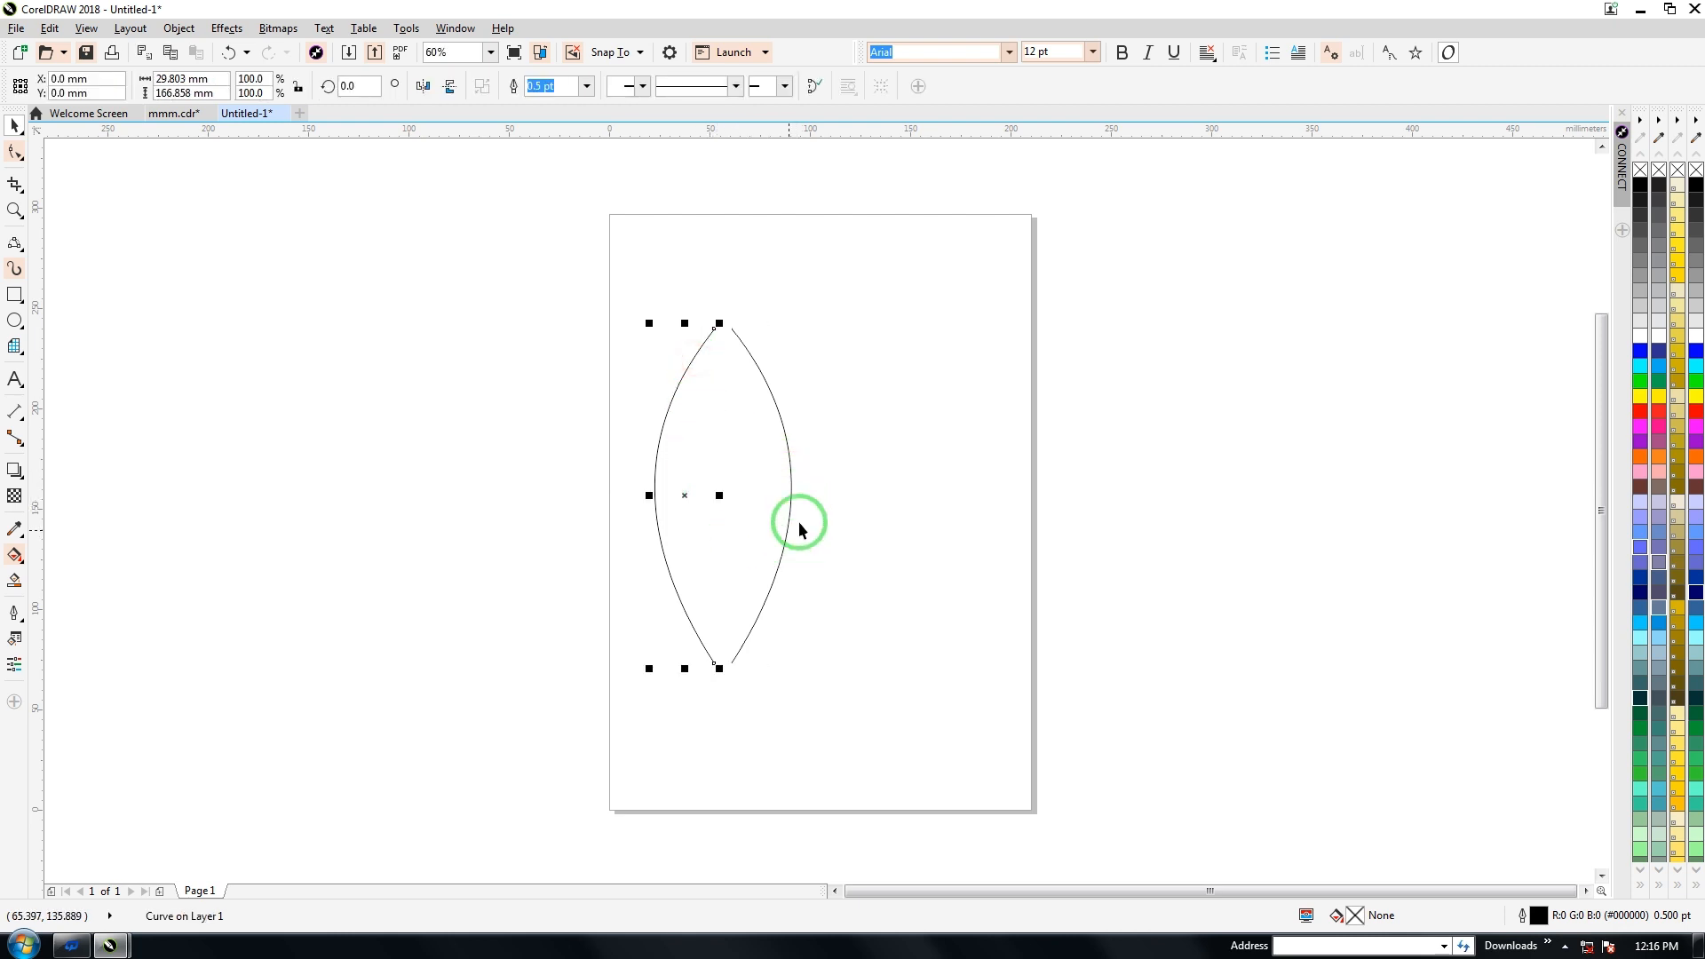
left_click_drag(575, 288, 817, 679)
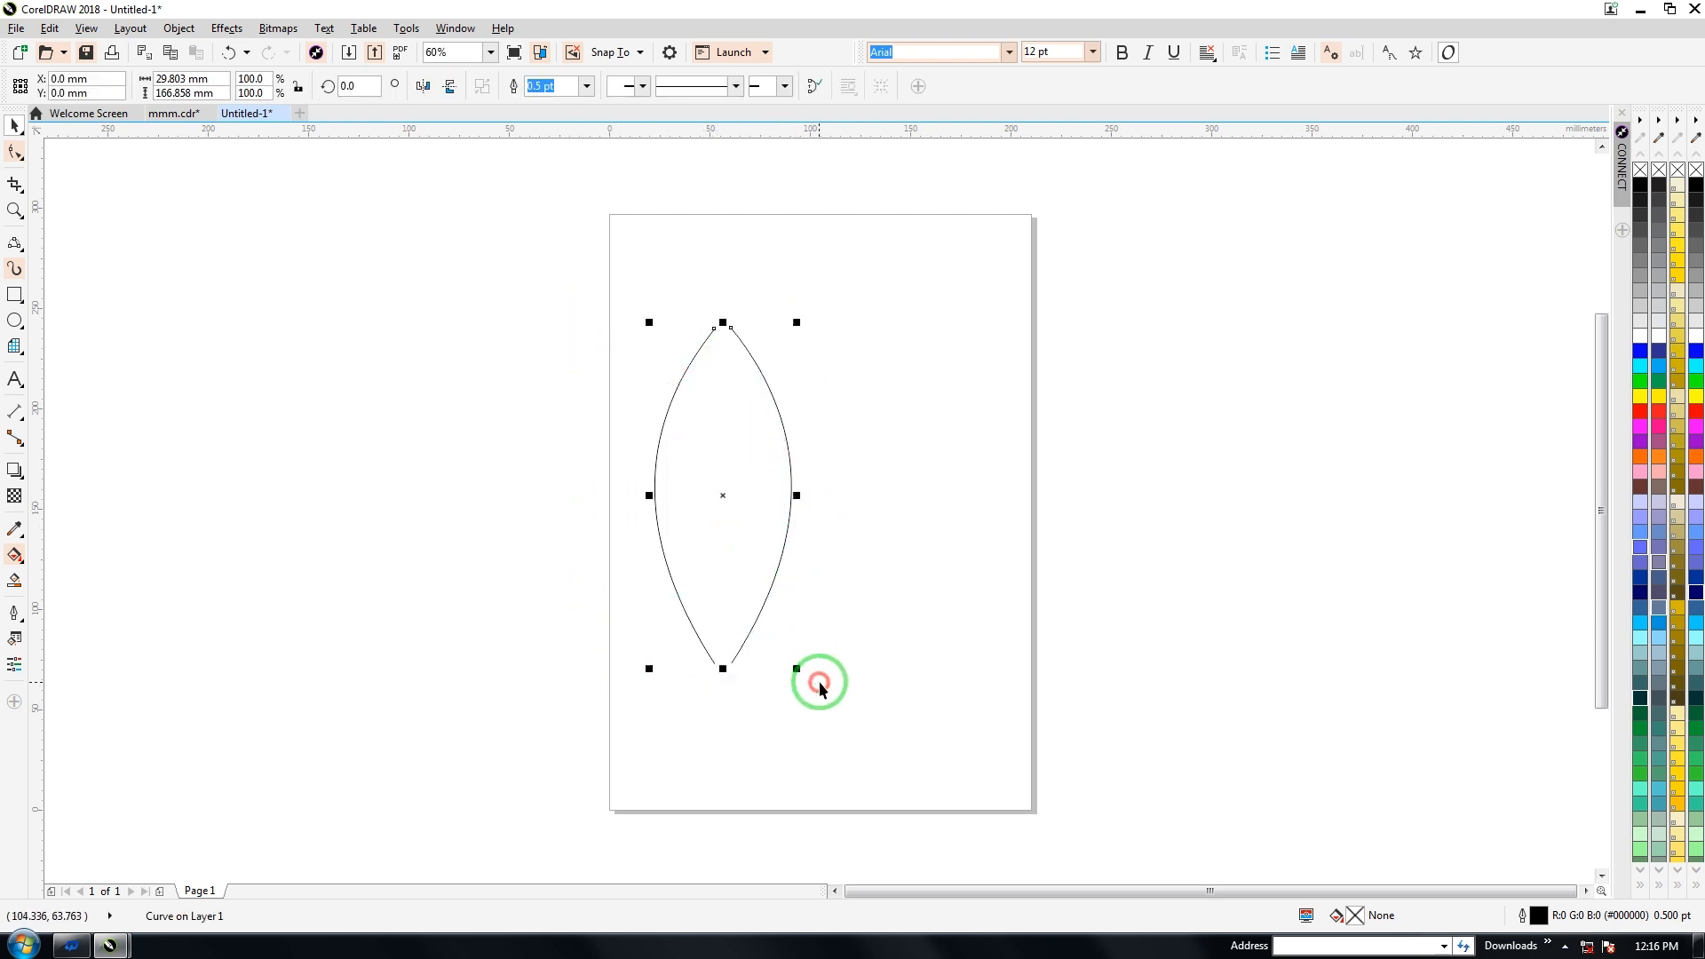
right_click(1640, 456)
right_click(1641, 472)
right_click(1640, 487)
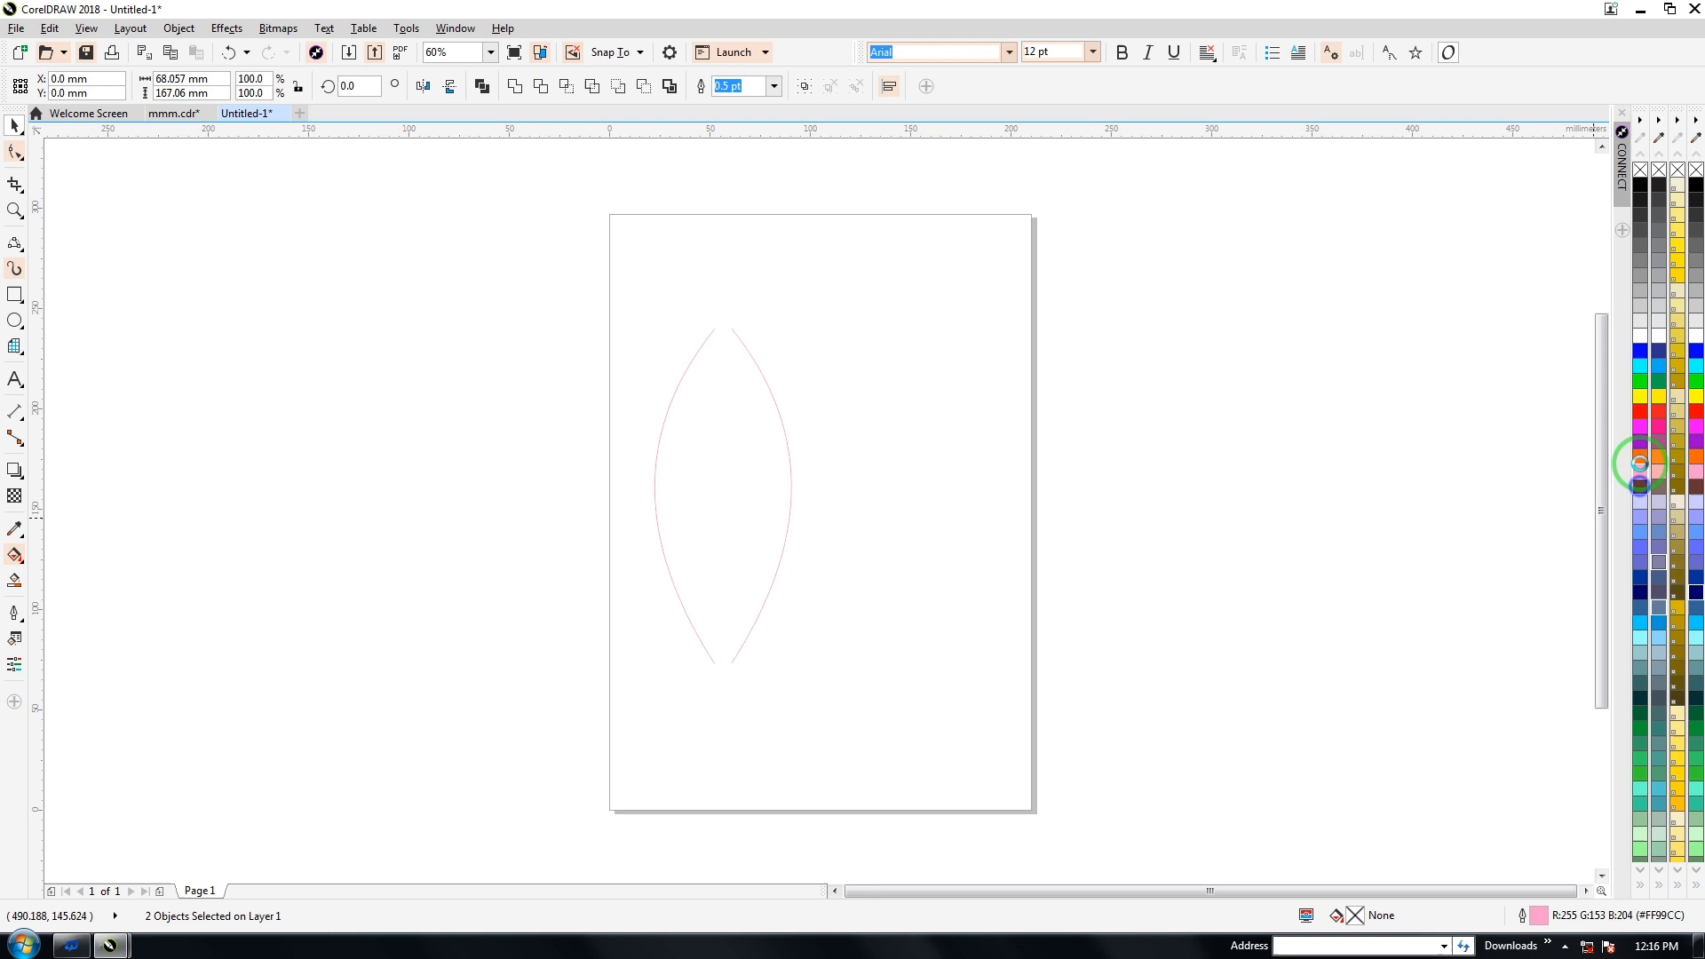
right_click(1659, 351)
right_click(1641, 367)
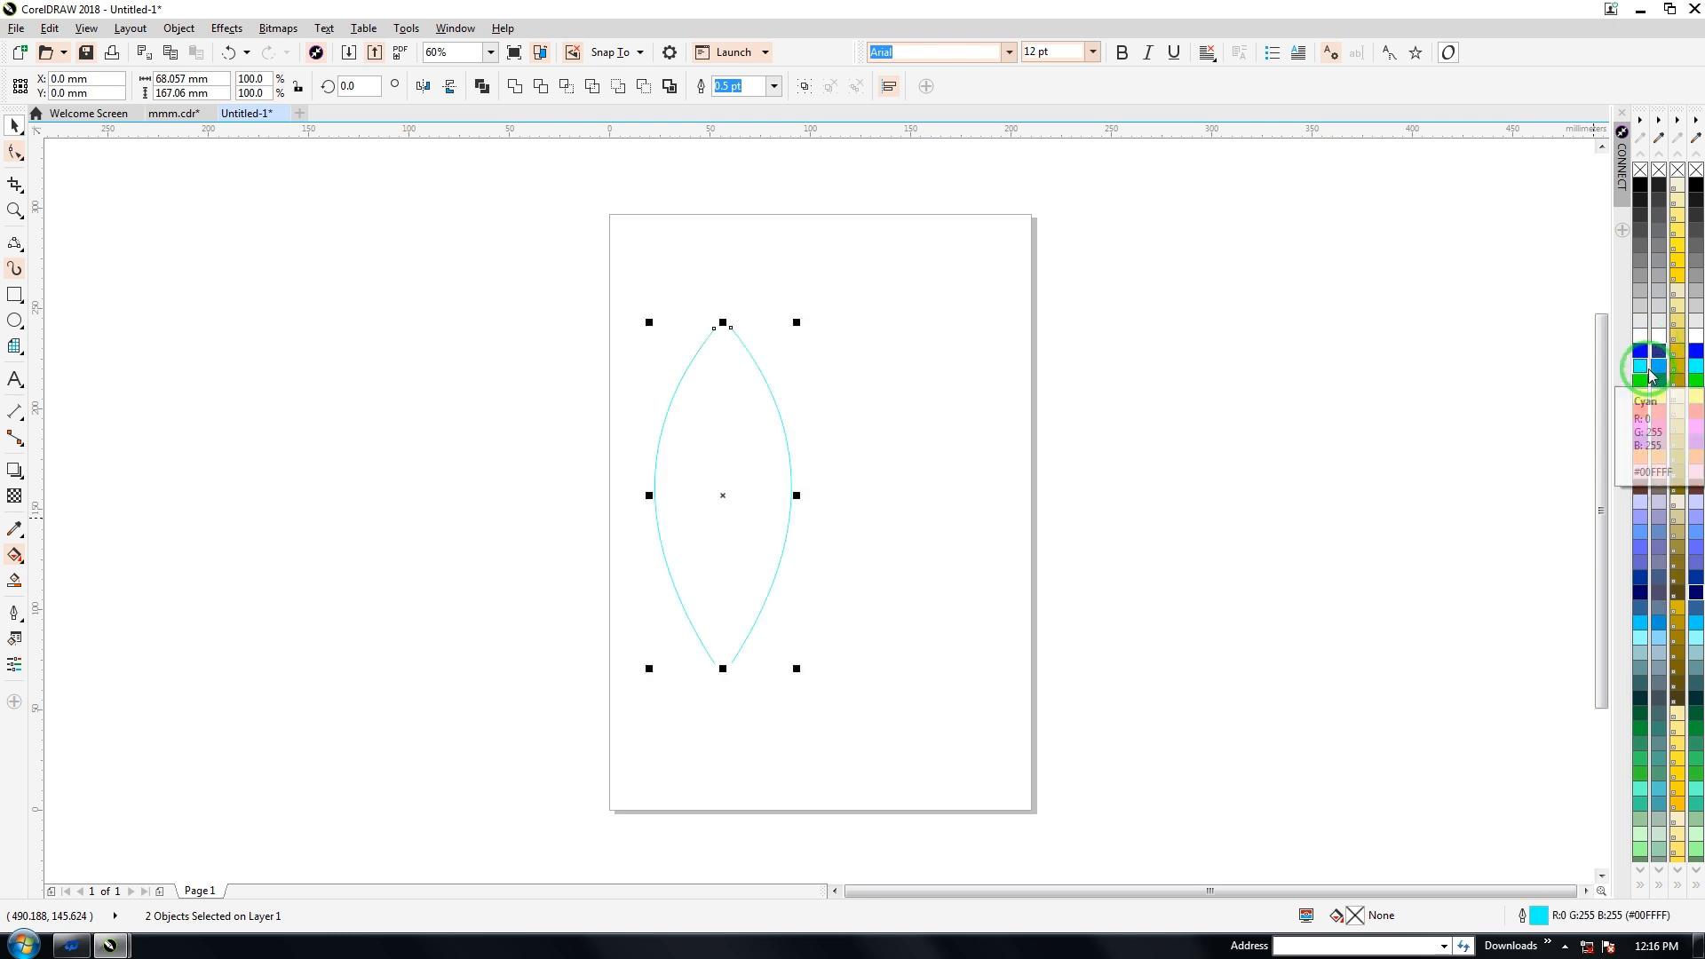
right_click(1658, 410)
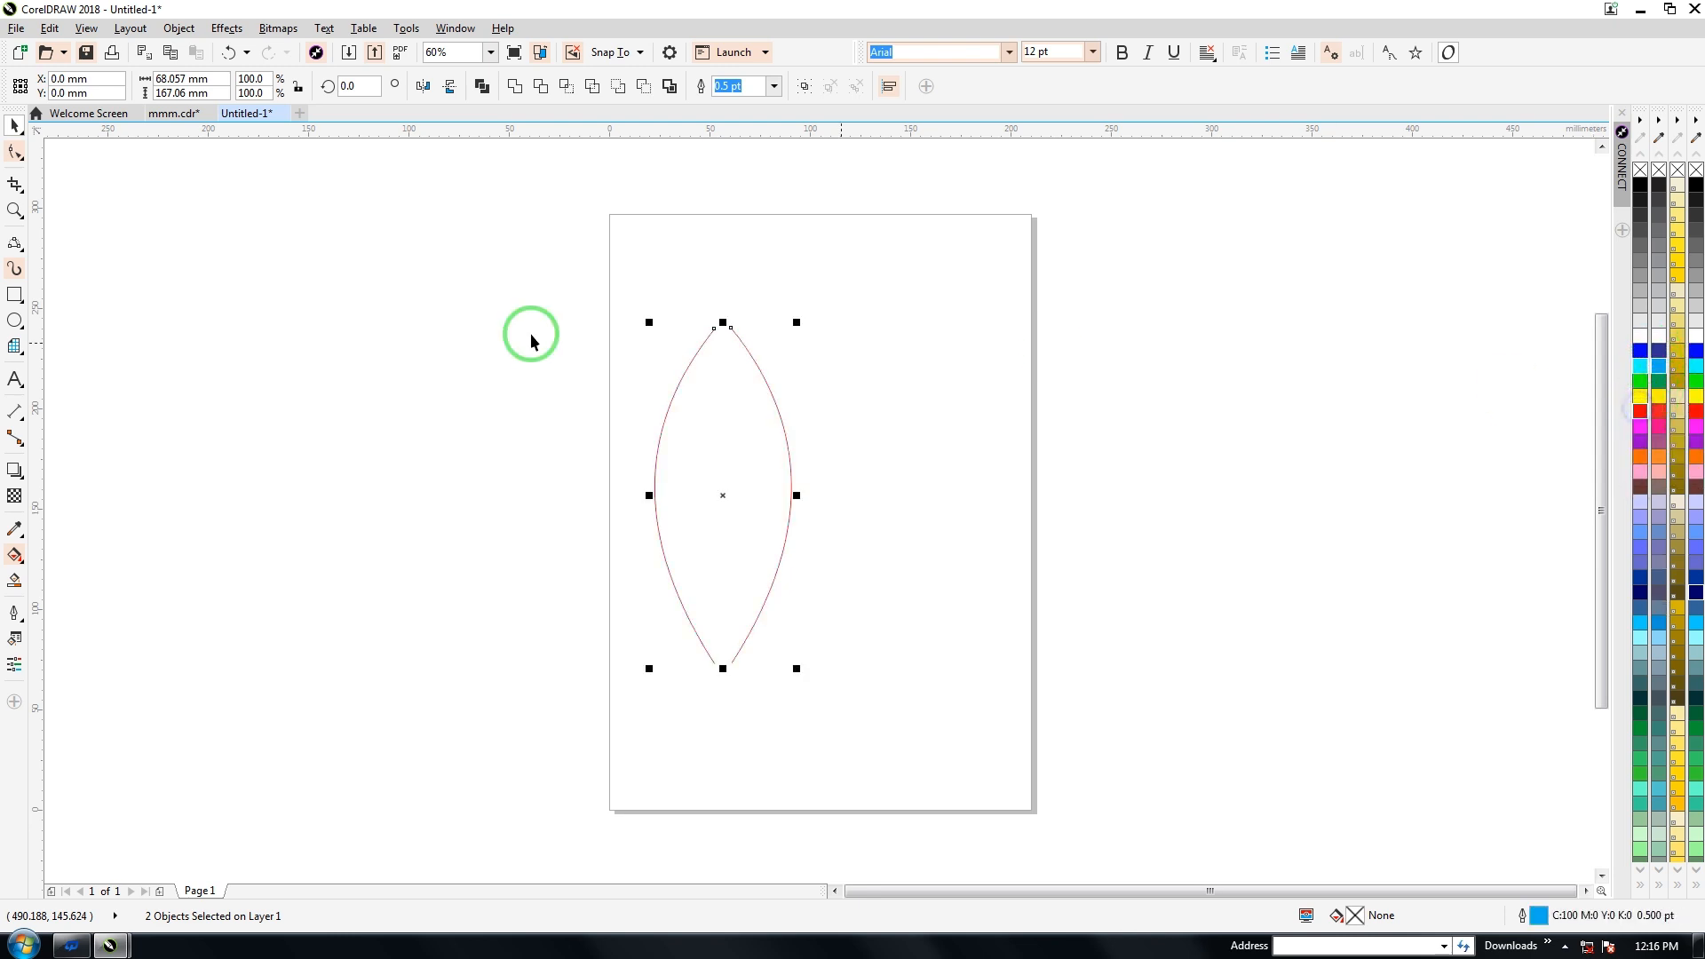
left_click(639, 483)
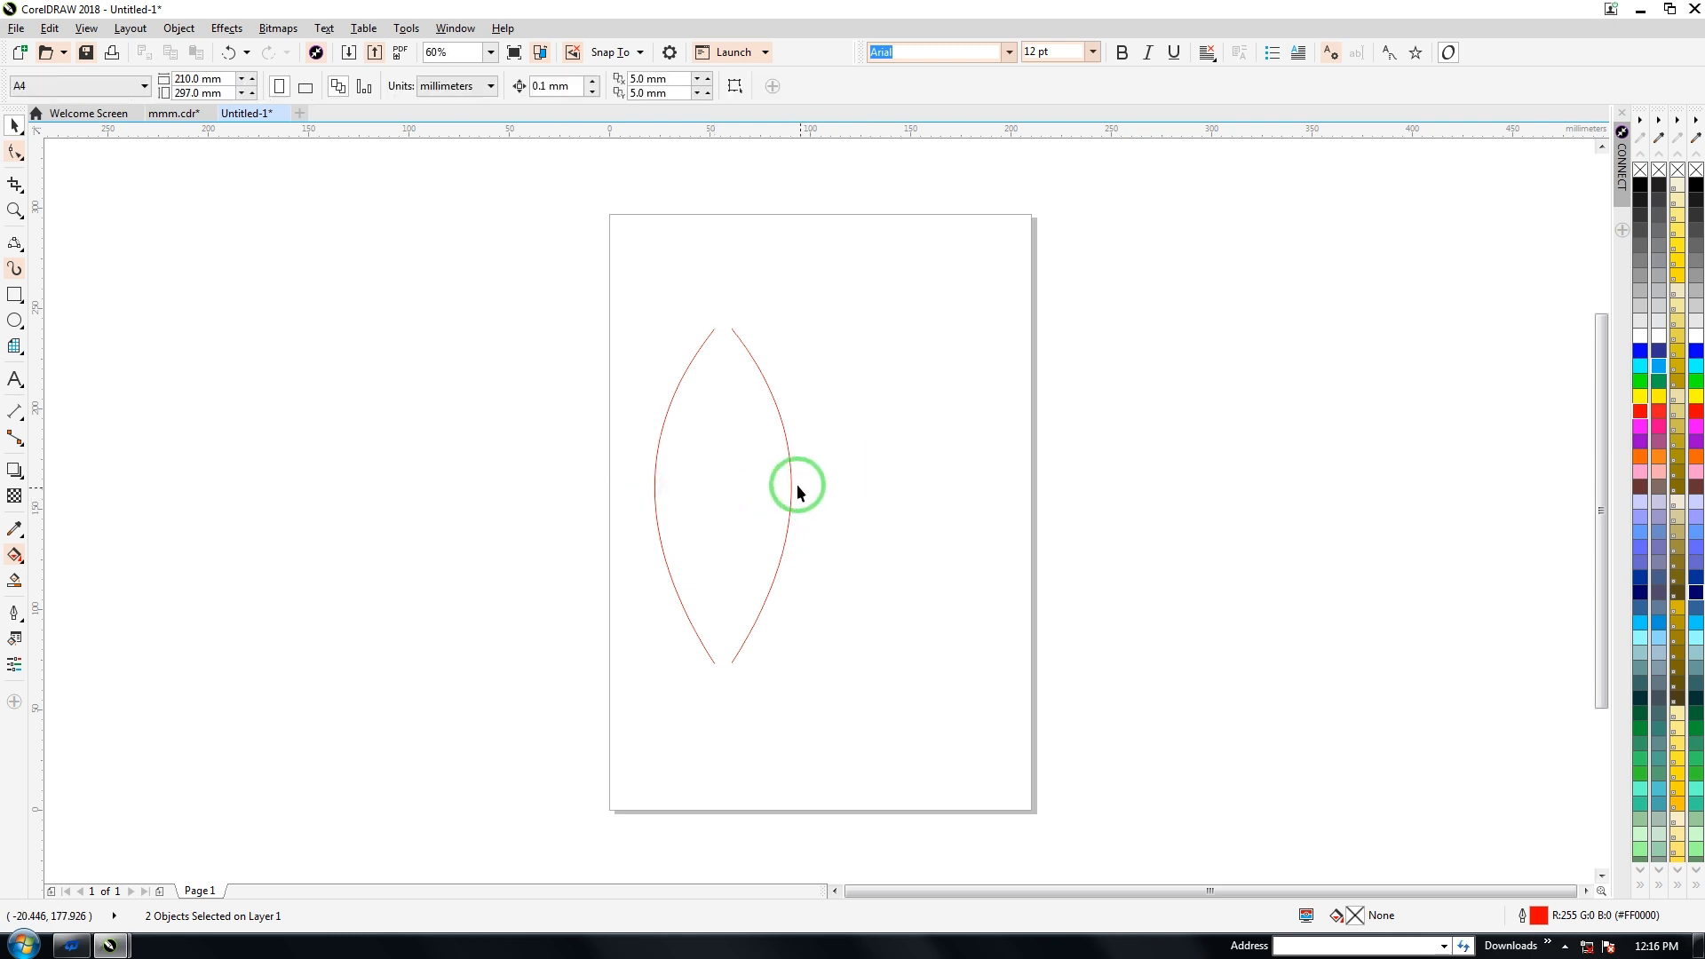
- Blend the right petal curve into the left one using 25 blend steps
left_click(792, 483)
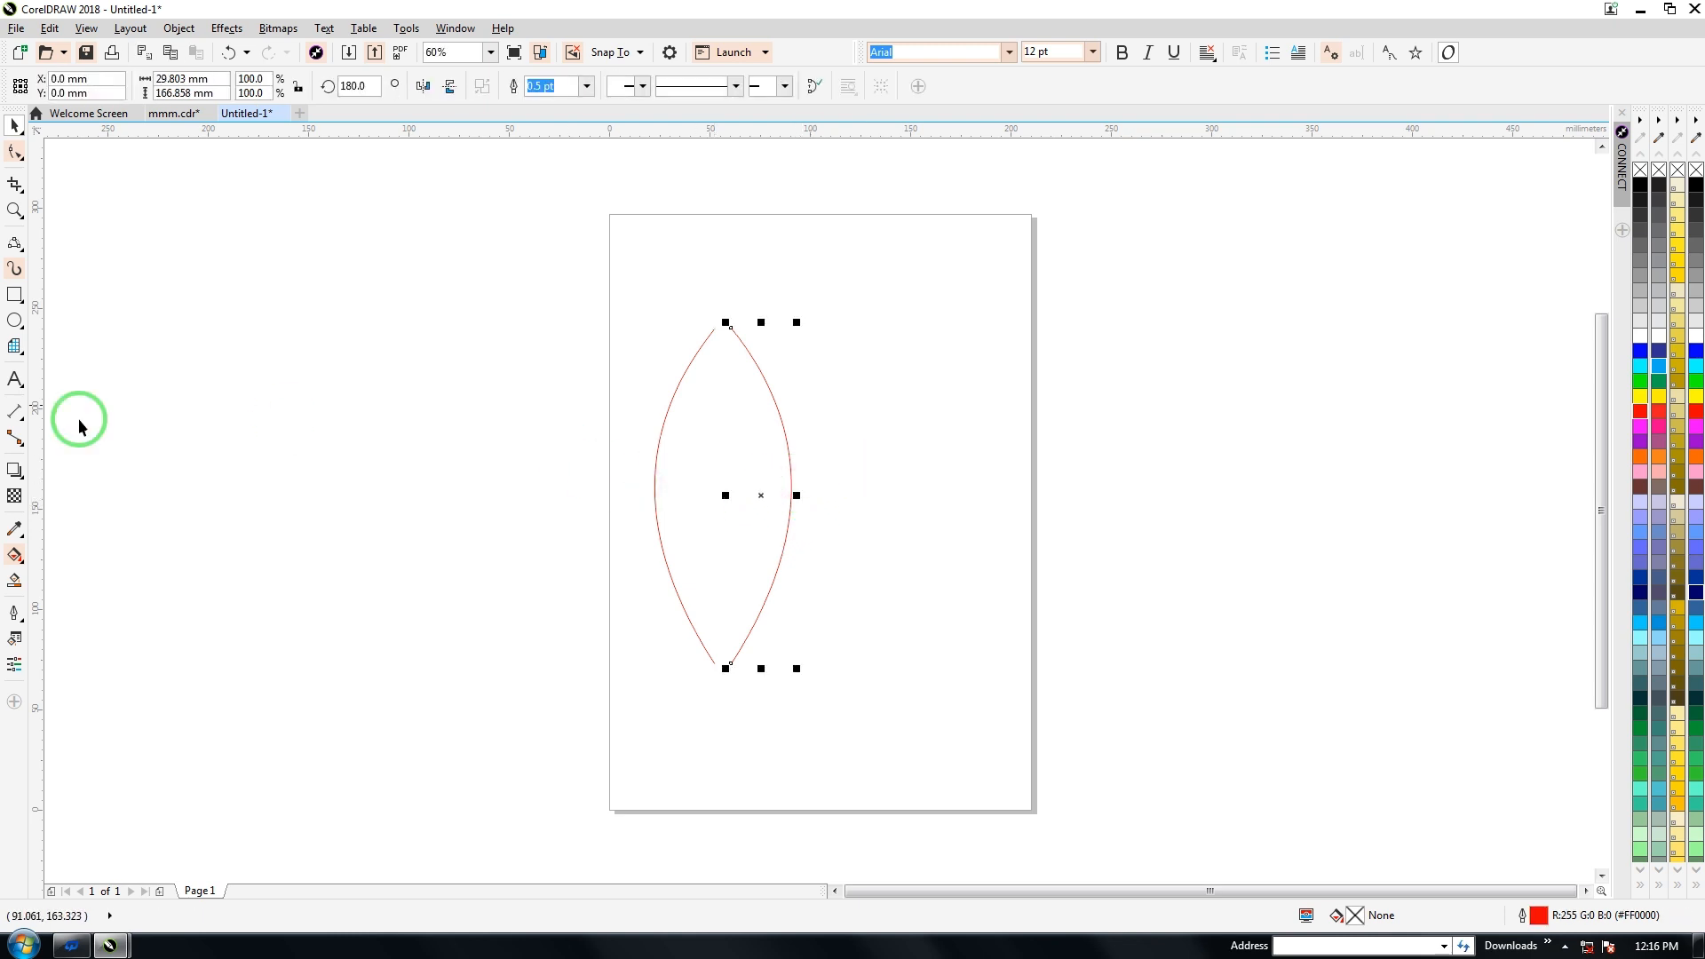
left_click(16, 473)
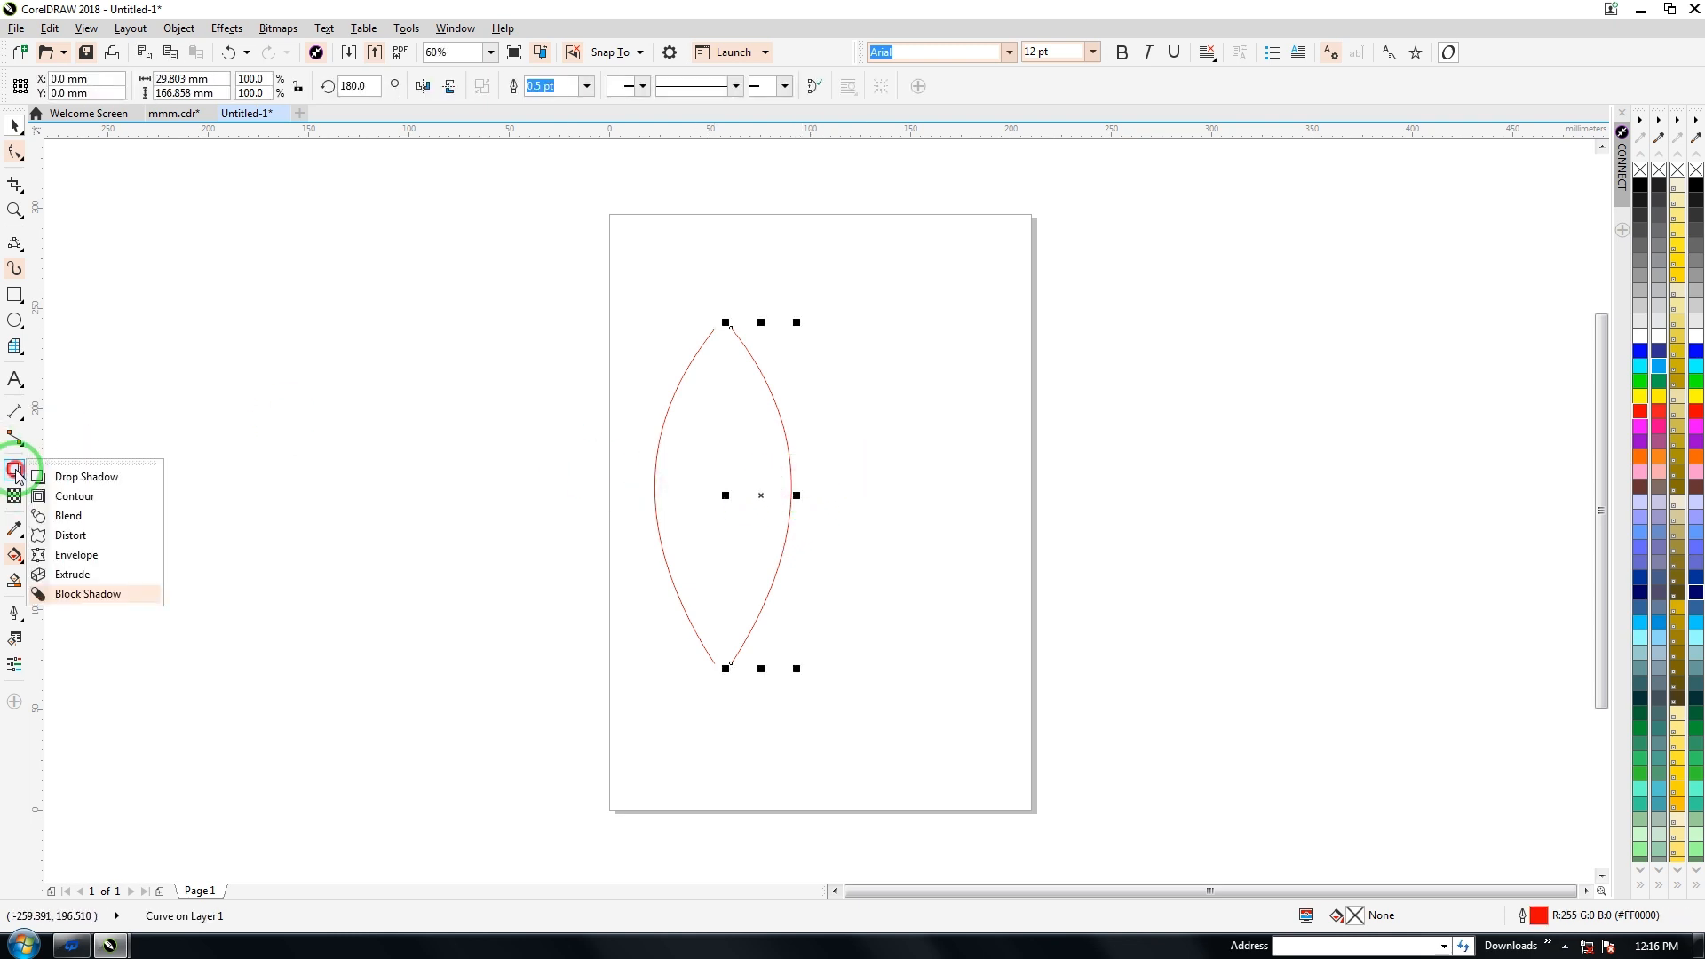
left_click(69, 516)
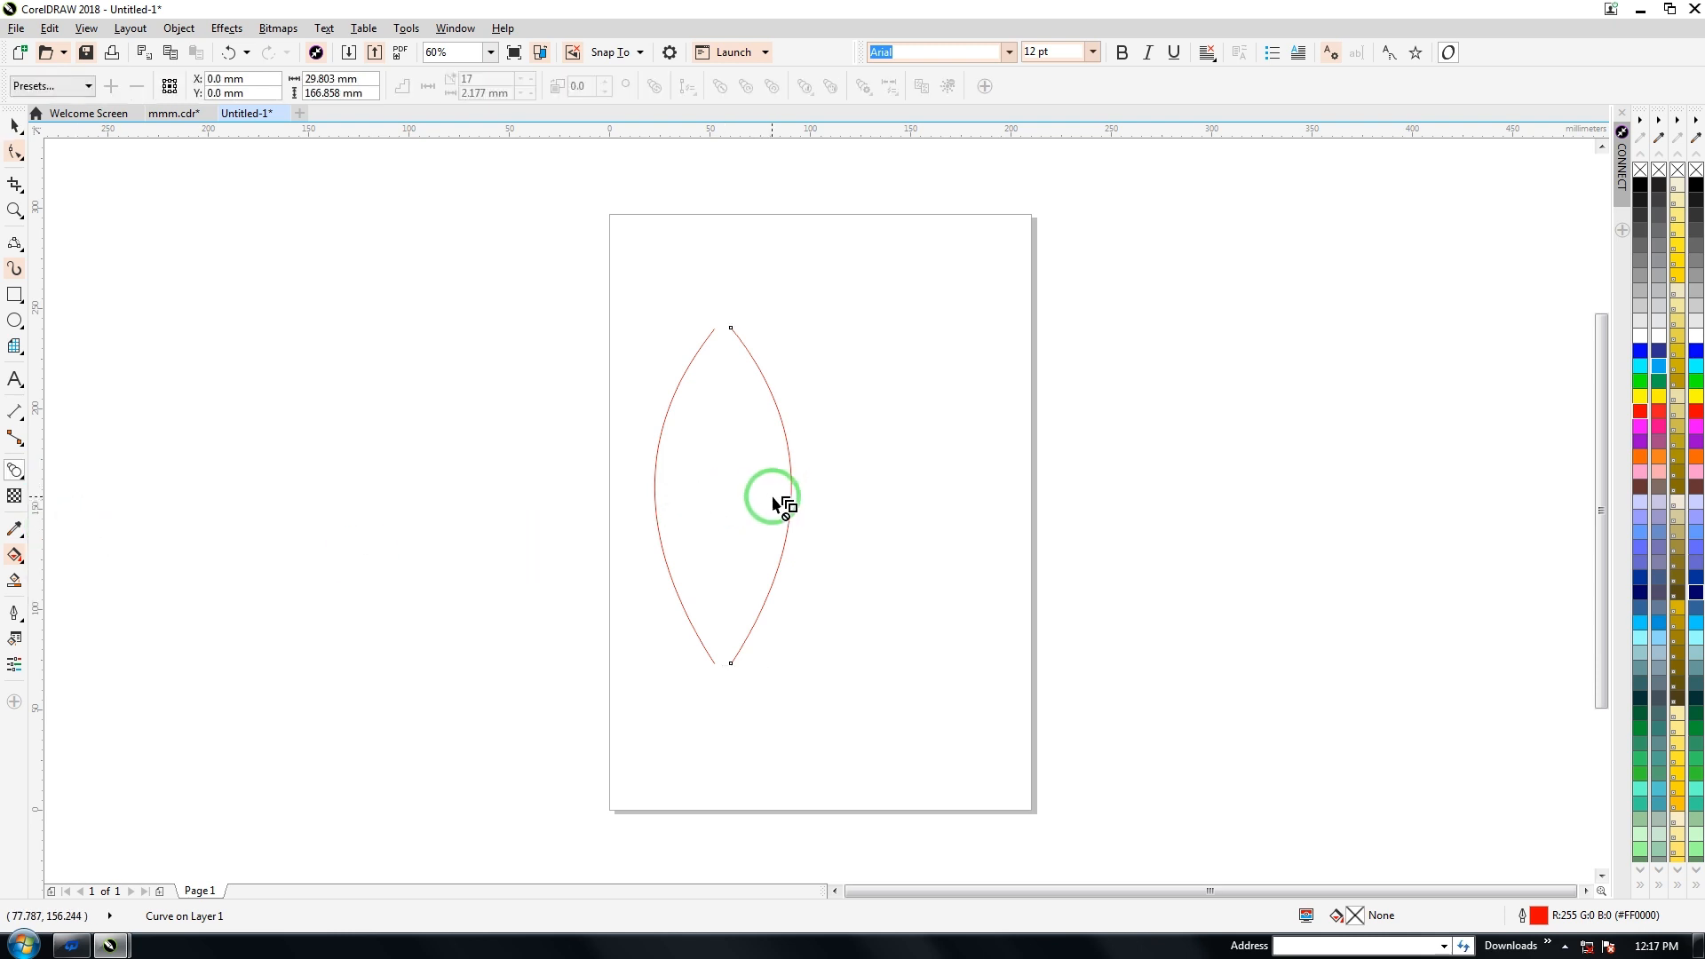
left_click_drag(790, 491, 656, 498)
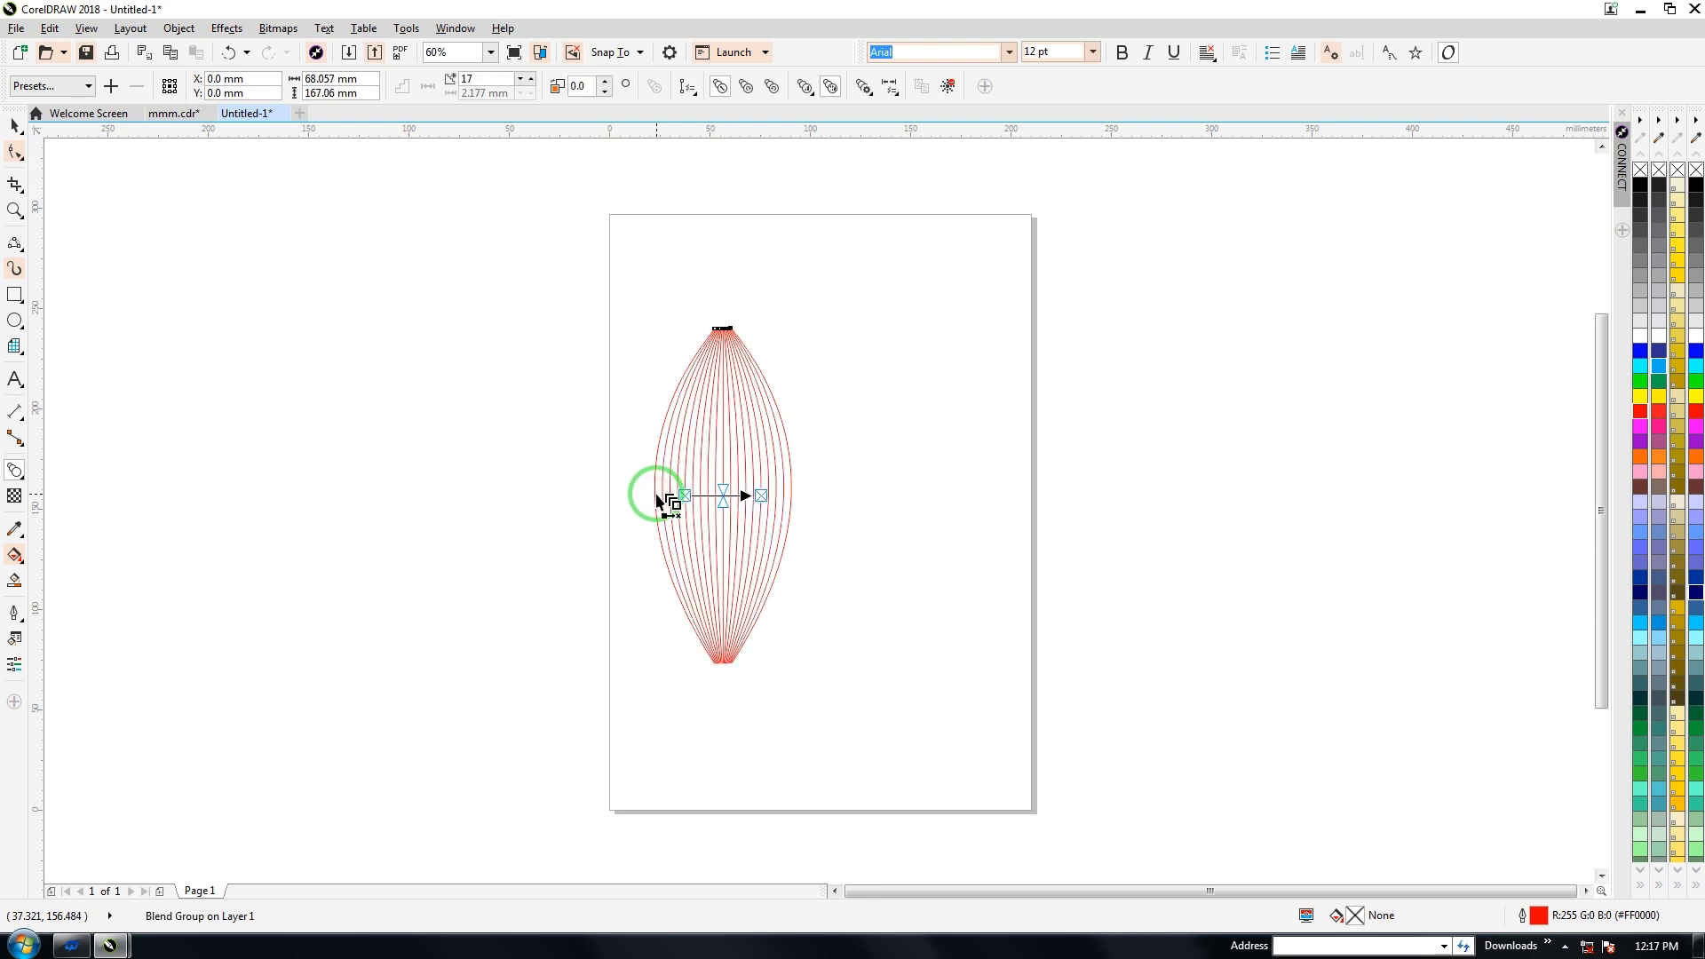
left_click(475, 78)
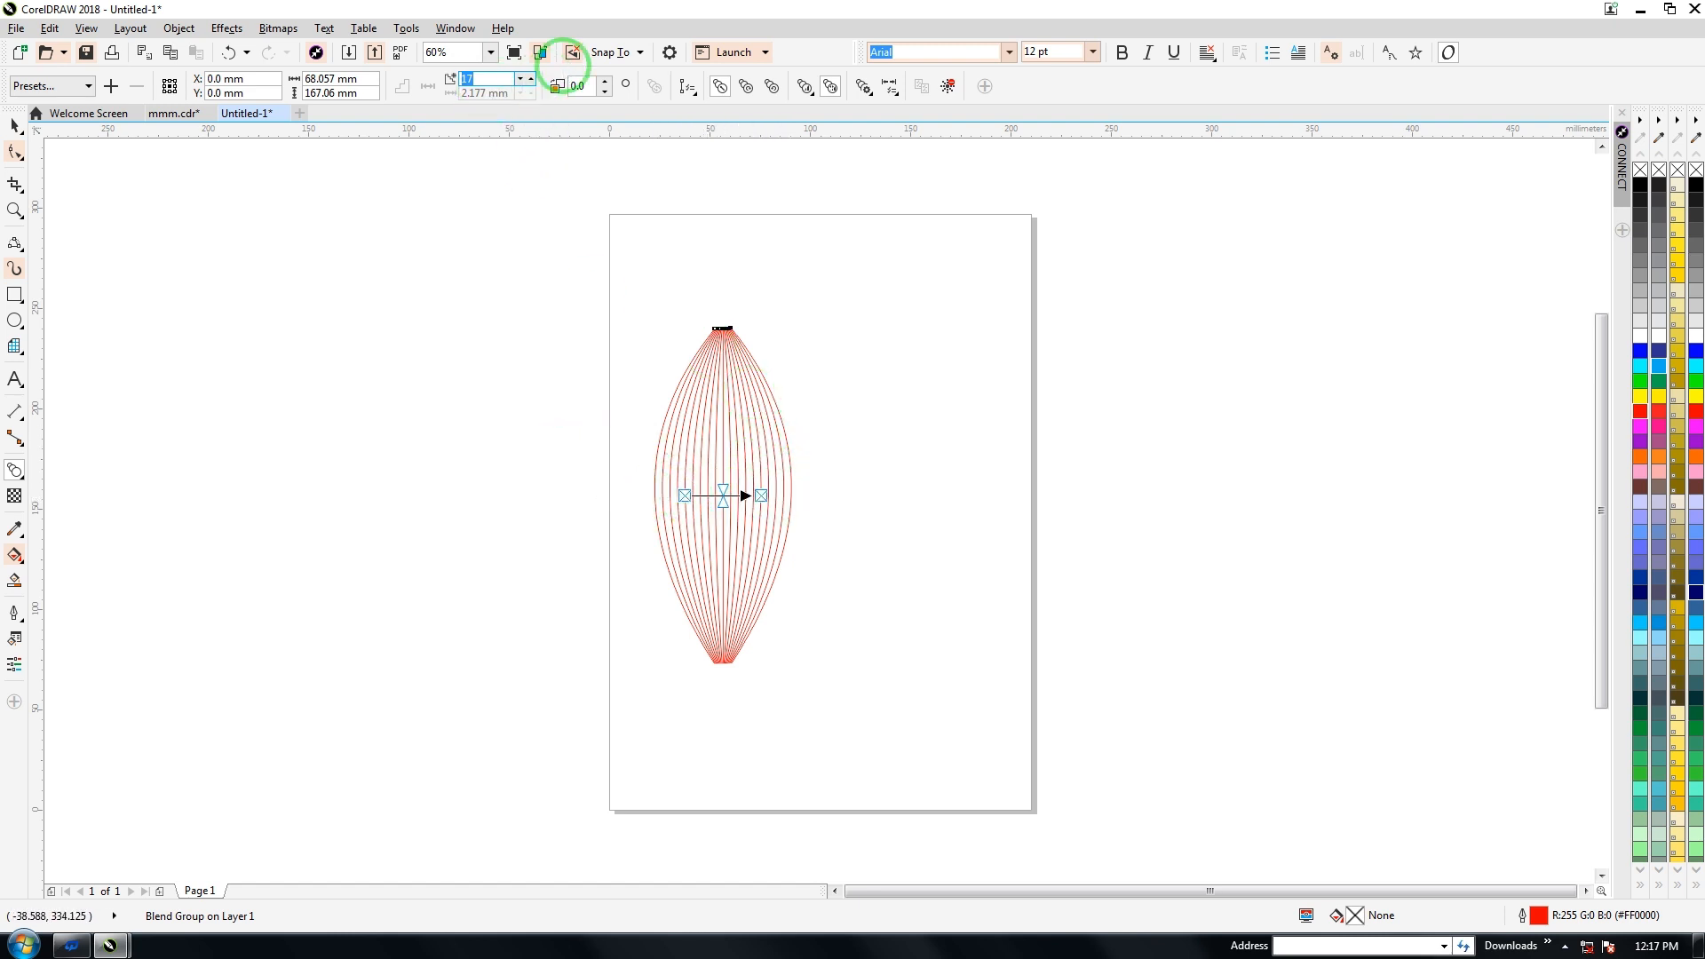
left_click(563, 55)
left_click(15, 126)
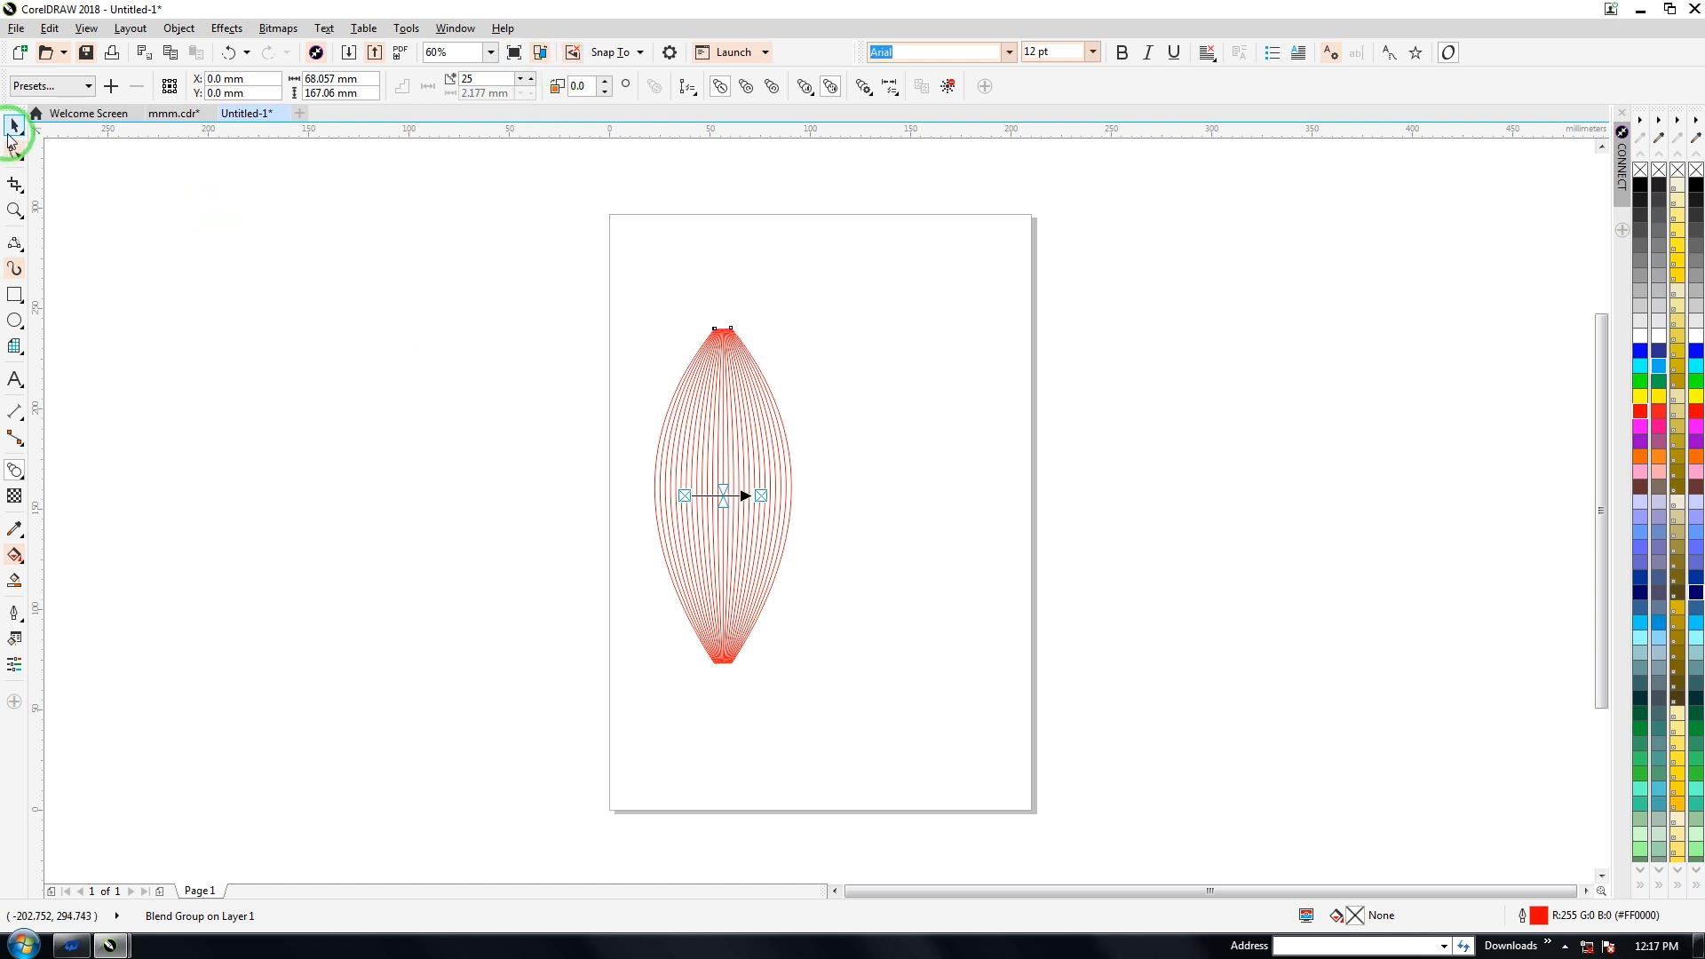
- Move the blended petal up to the page's upper edge and place its rotation centre at the petal's lower tip
left_click(639, 514)
left_click_drag(679, 495, 699, 341)
left_click(704, 340)
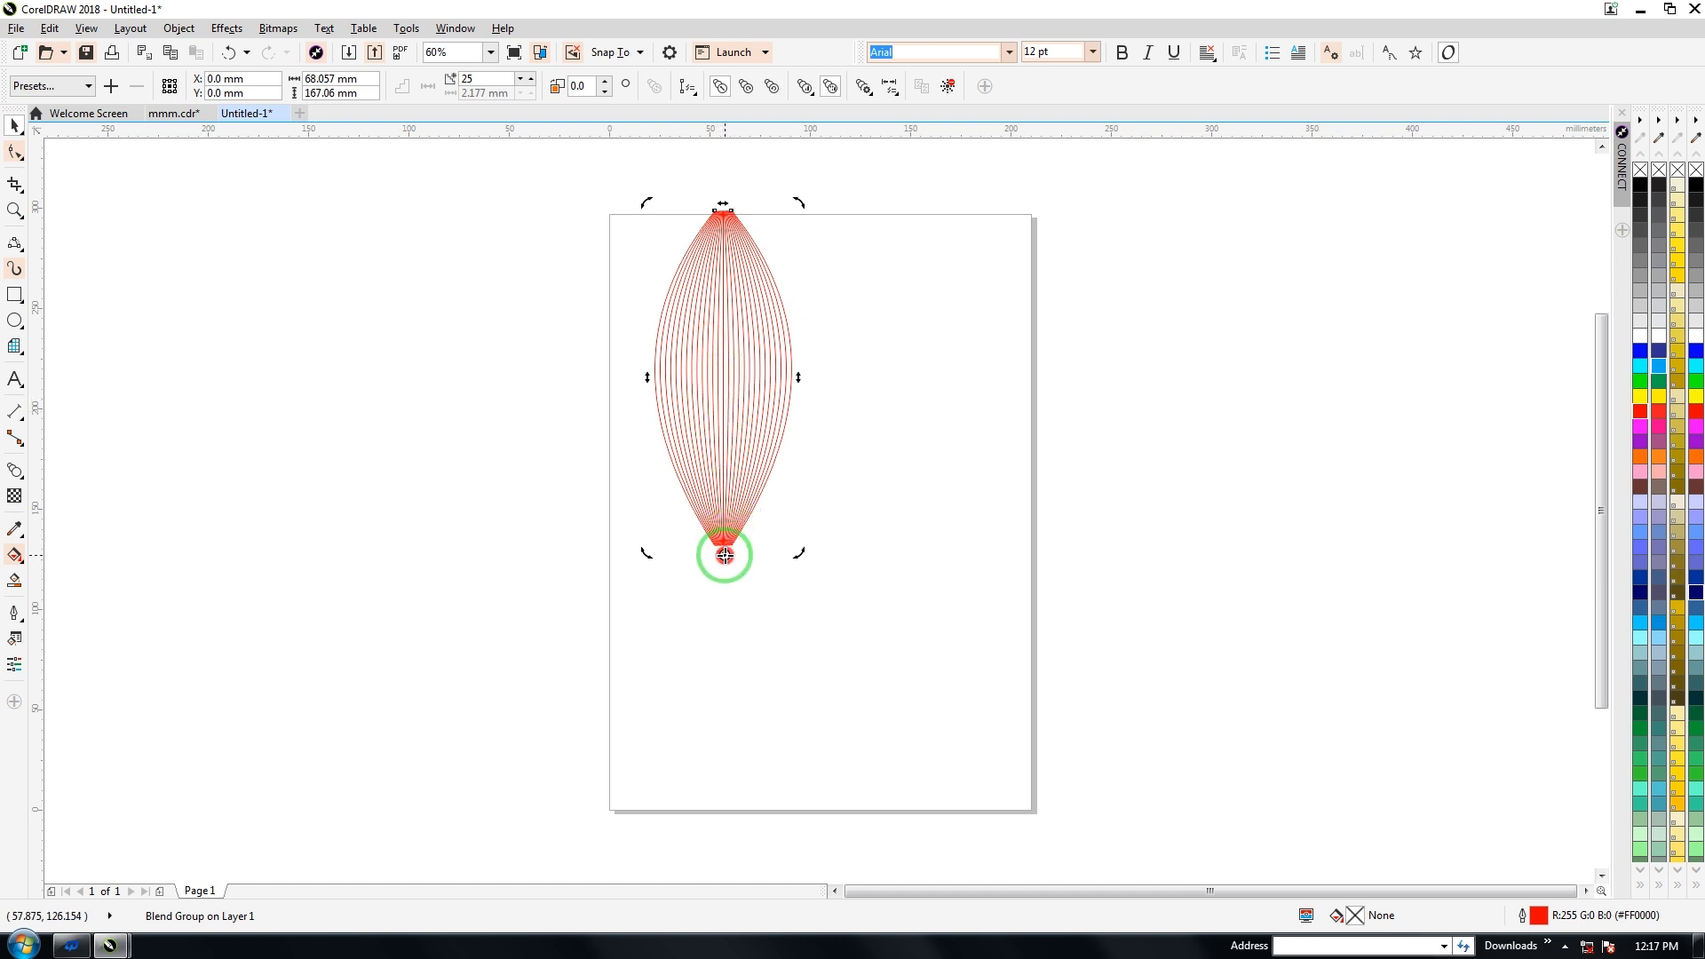
left_click_drag(723, 377, 723, 554)
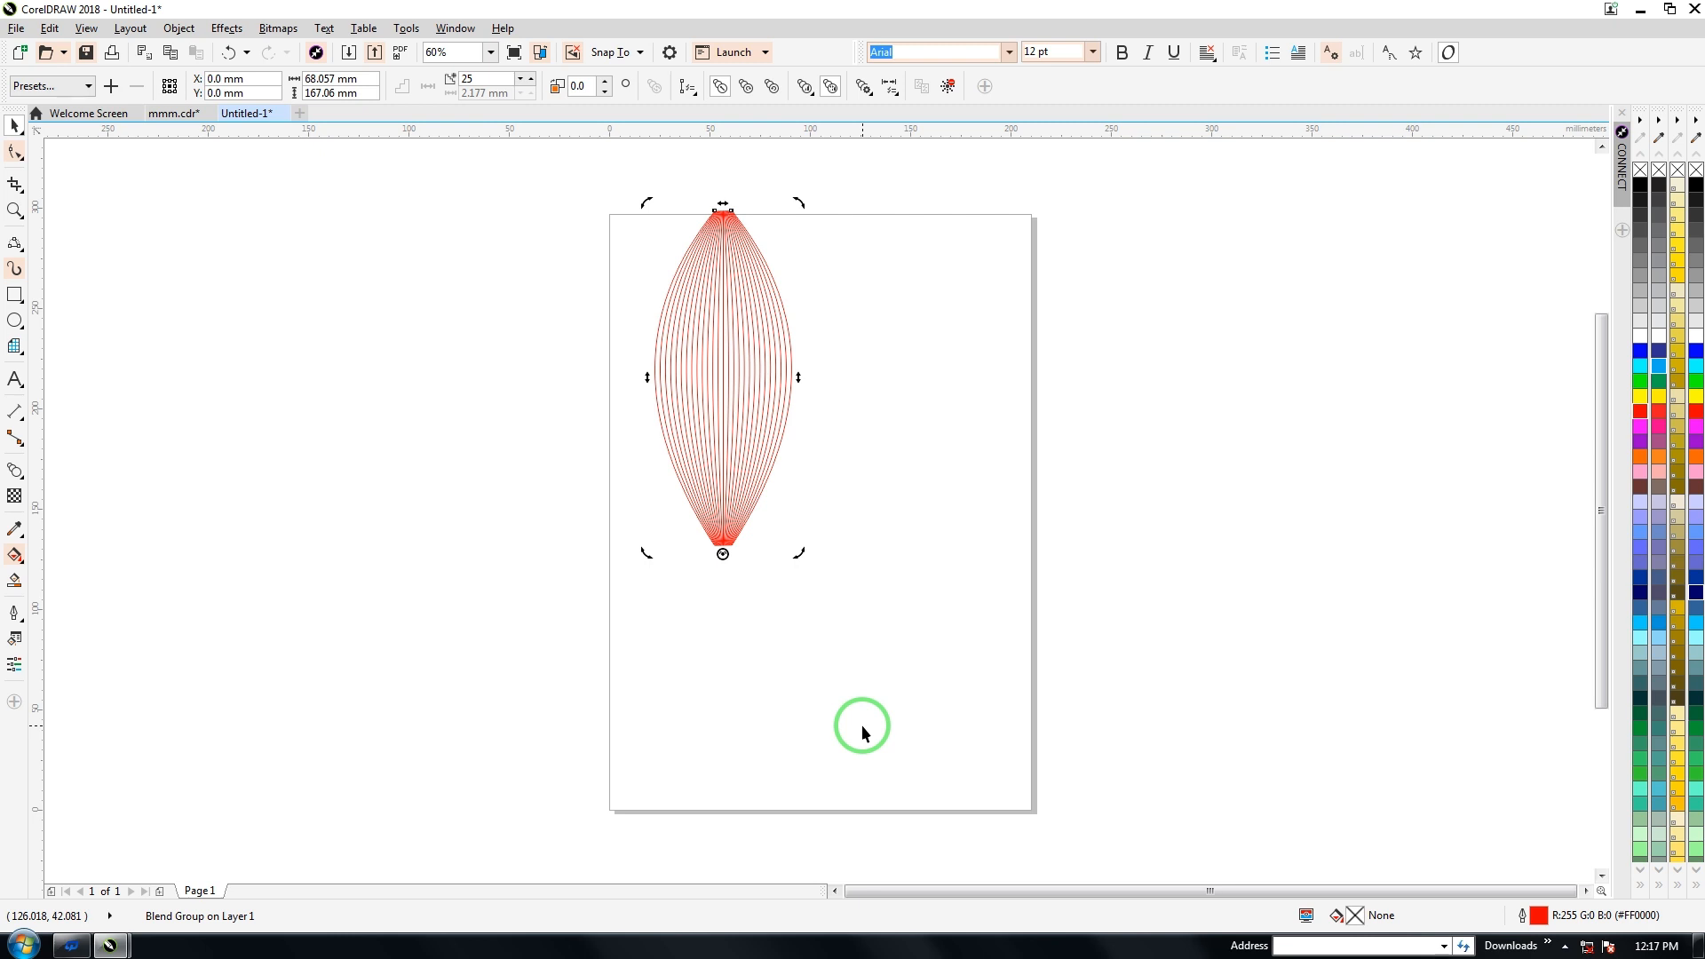
- Rotate the petal by 30 degrees around its lower tip with 11 copies to form a full flower
key("alt+F7")
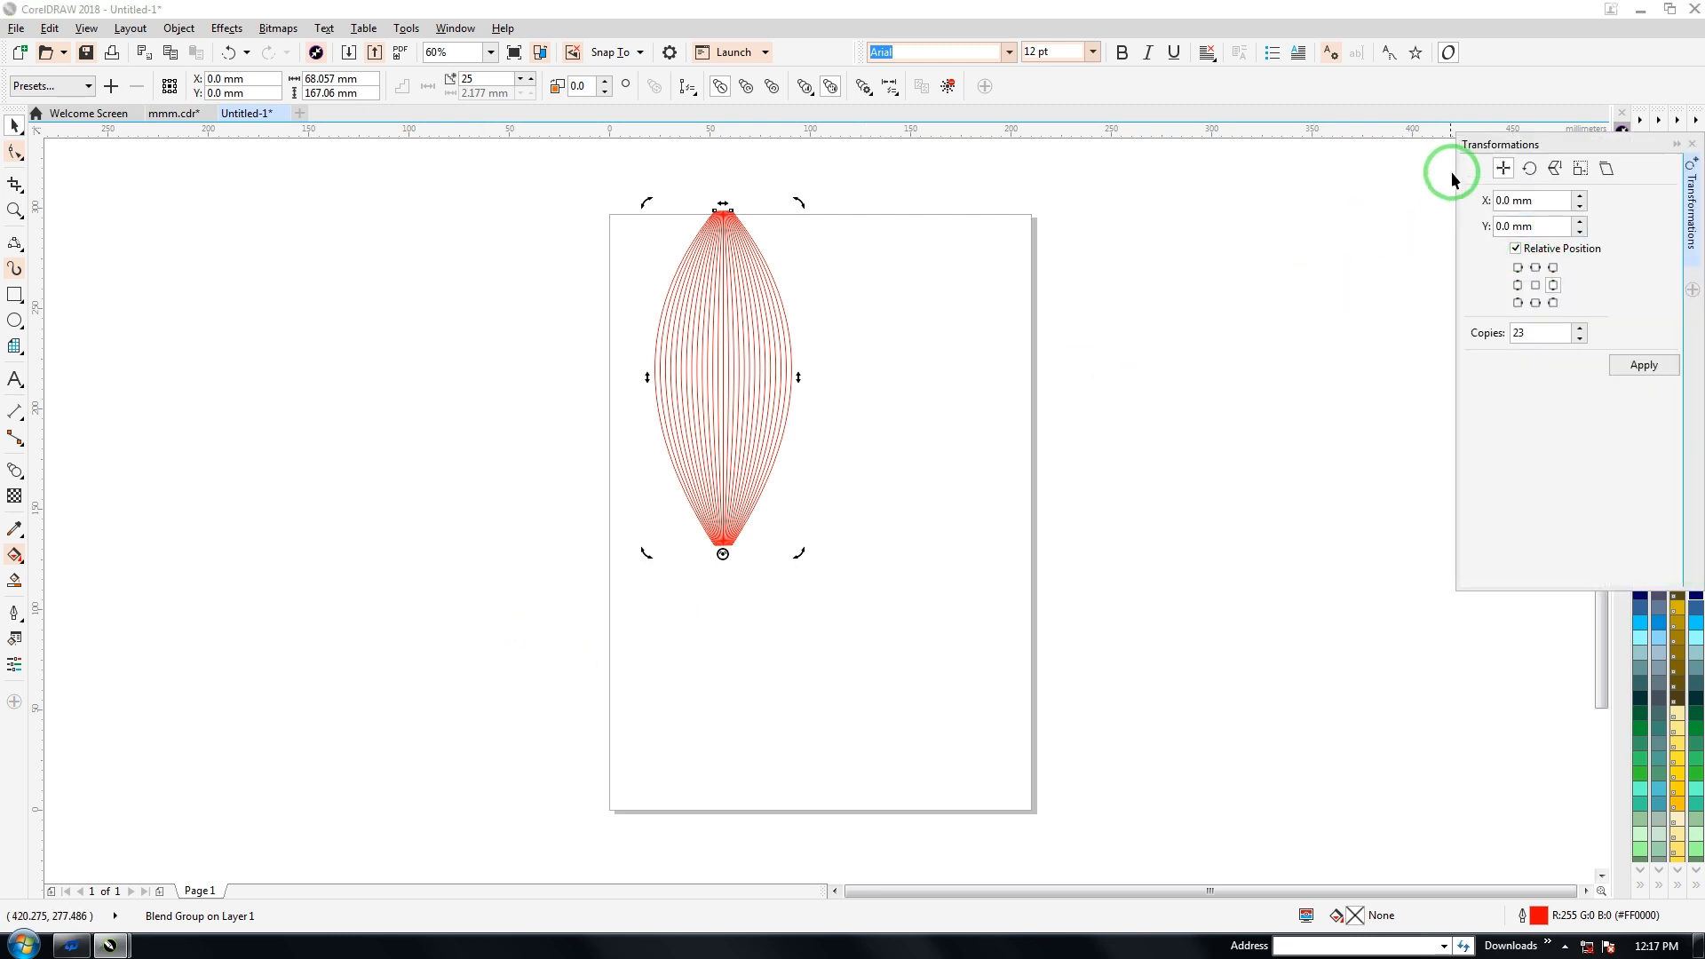
left_click(1528, 169)
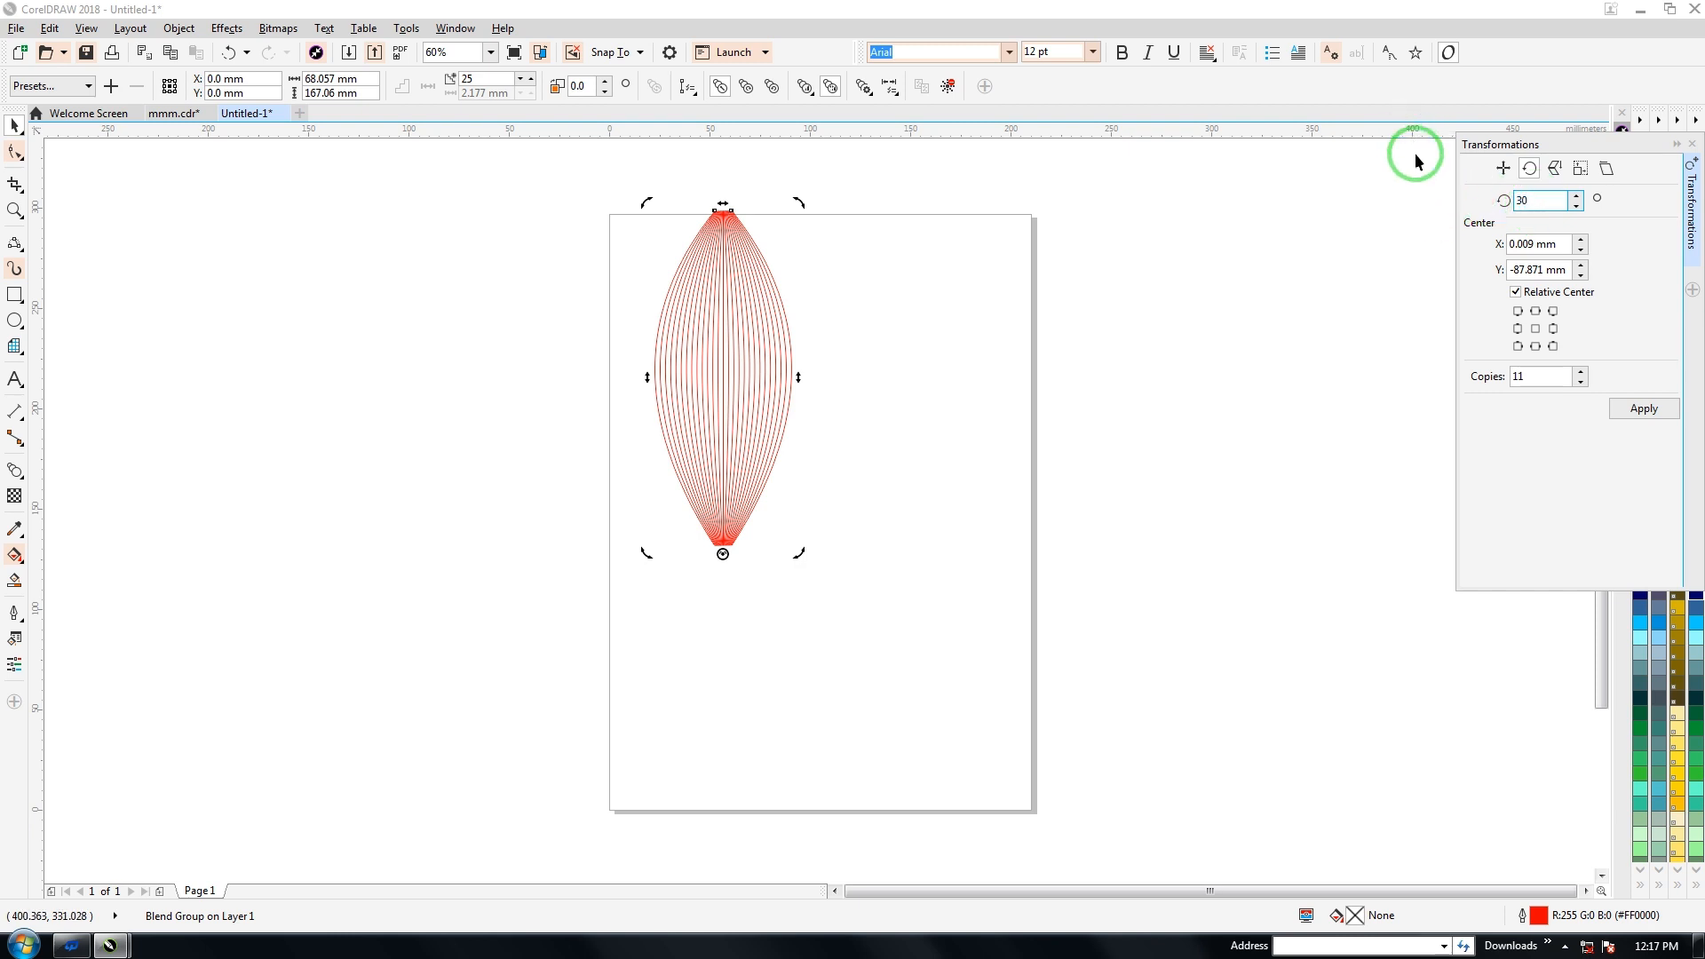
left_click_drag(1526, 376, 1474, 382)
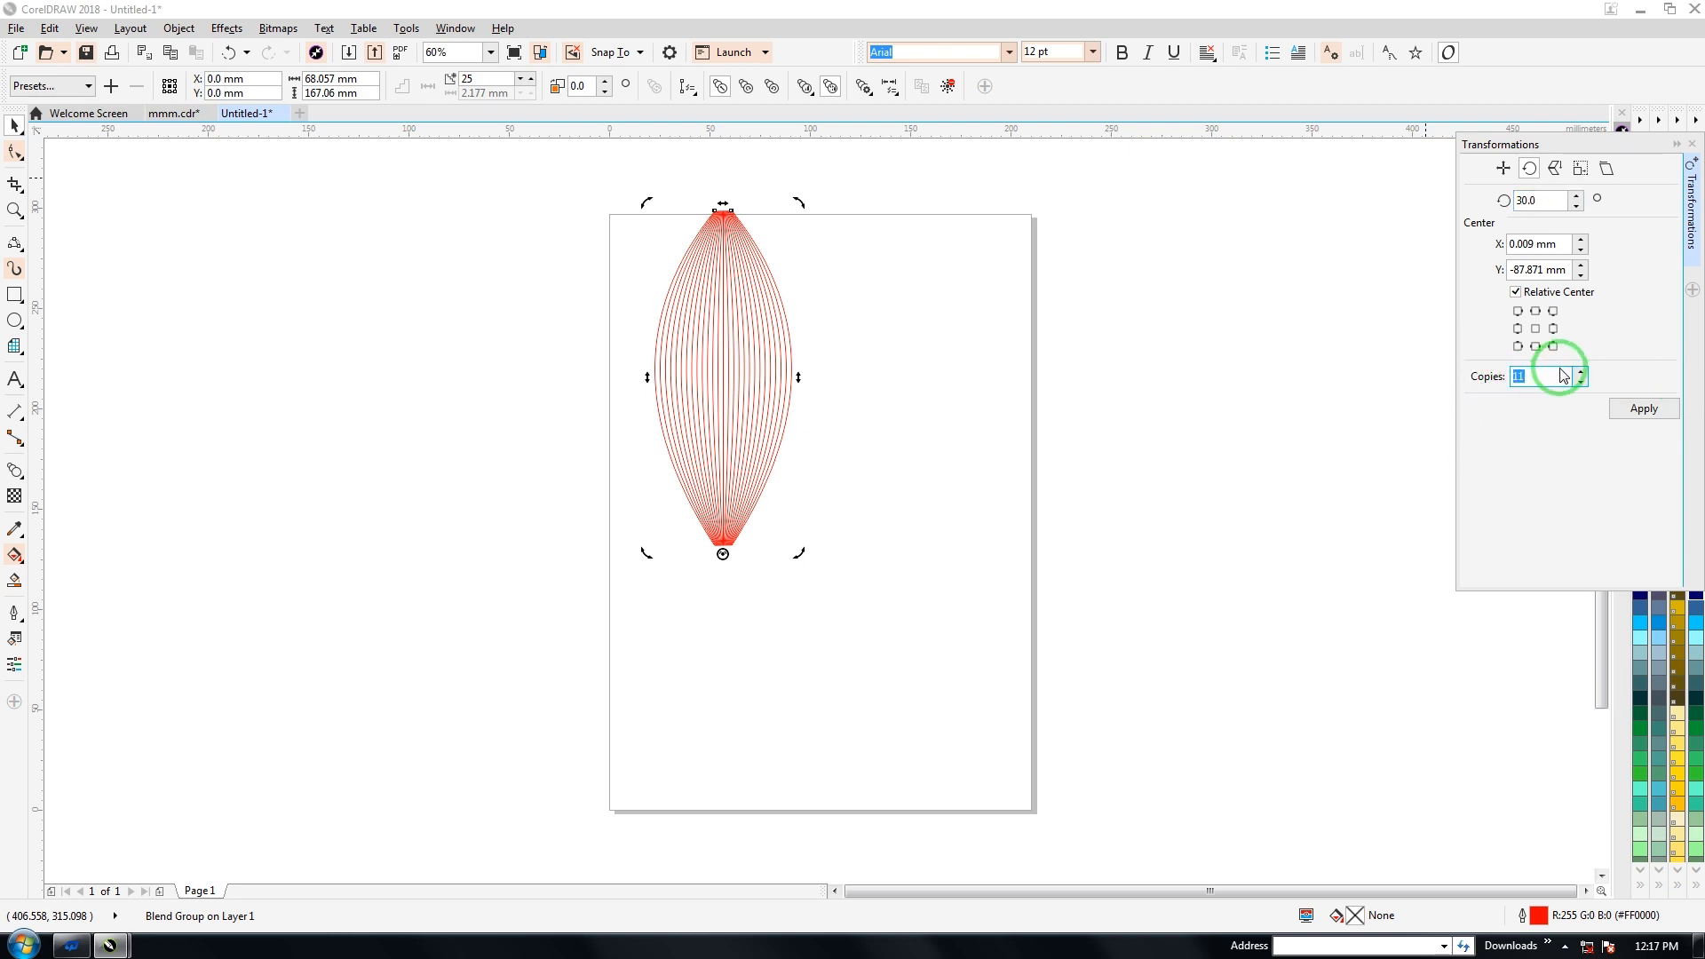
left_click(1647, 410)
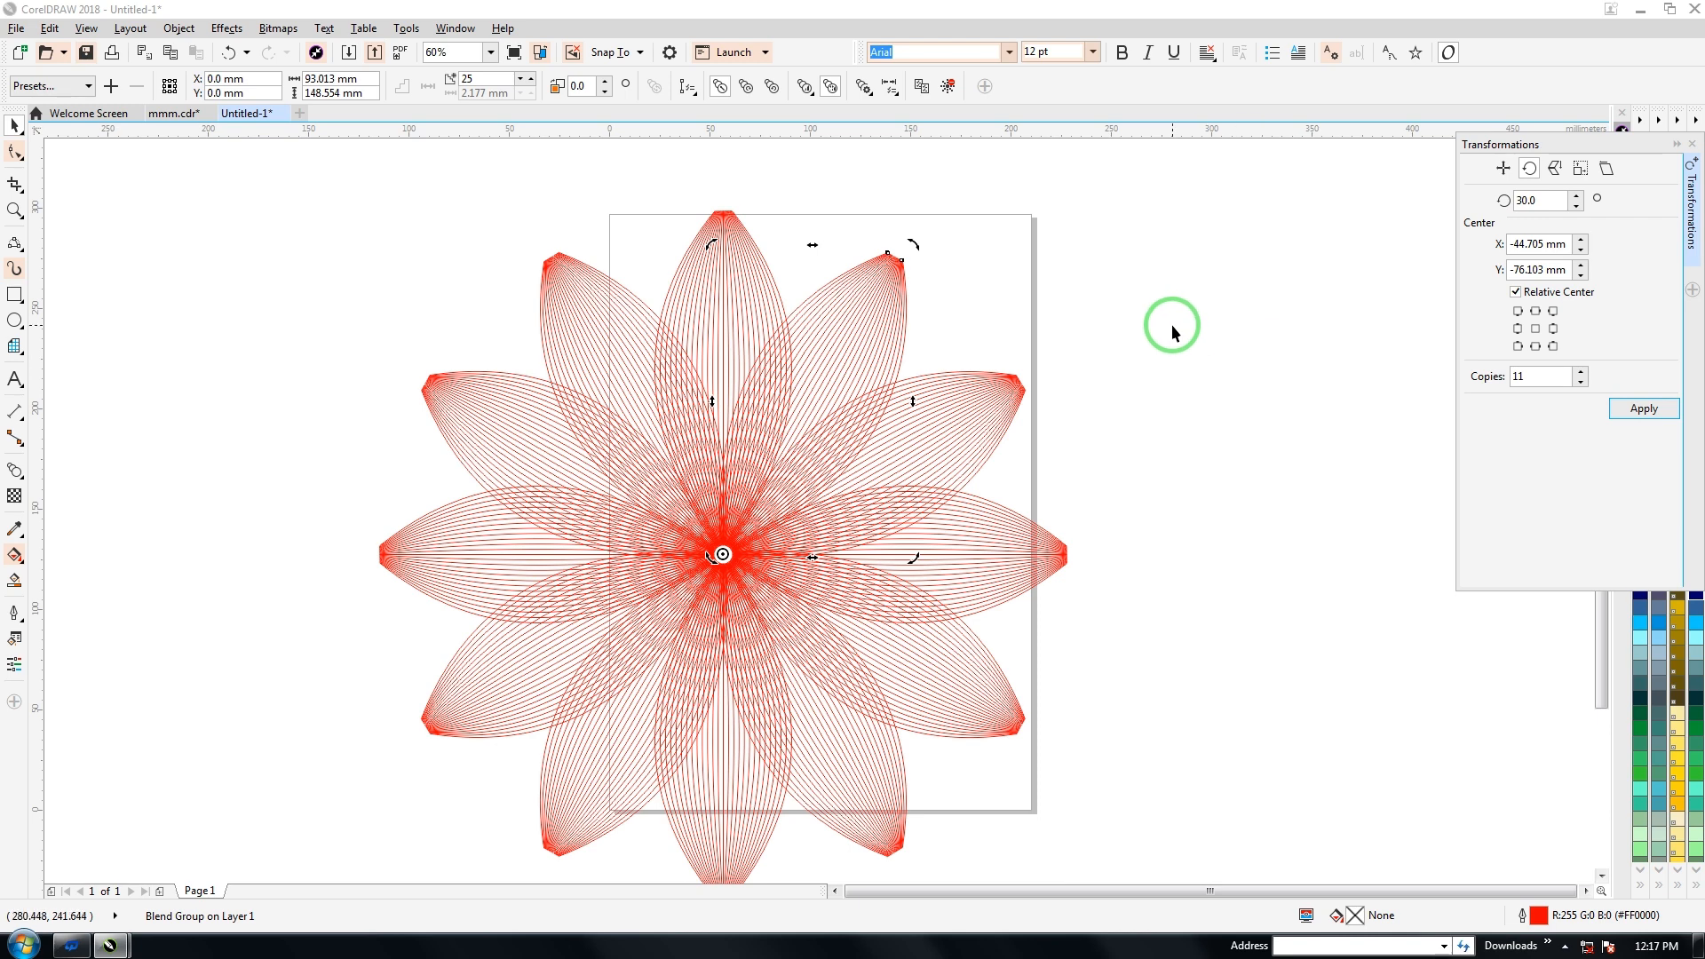
- Move all petals off the page to its left, group them, and enlarge the flower to about 463 mm wide
scroll(1170, 323, "down", 2)
left_click_drag(662, 252, 1254, 734)
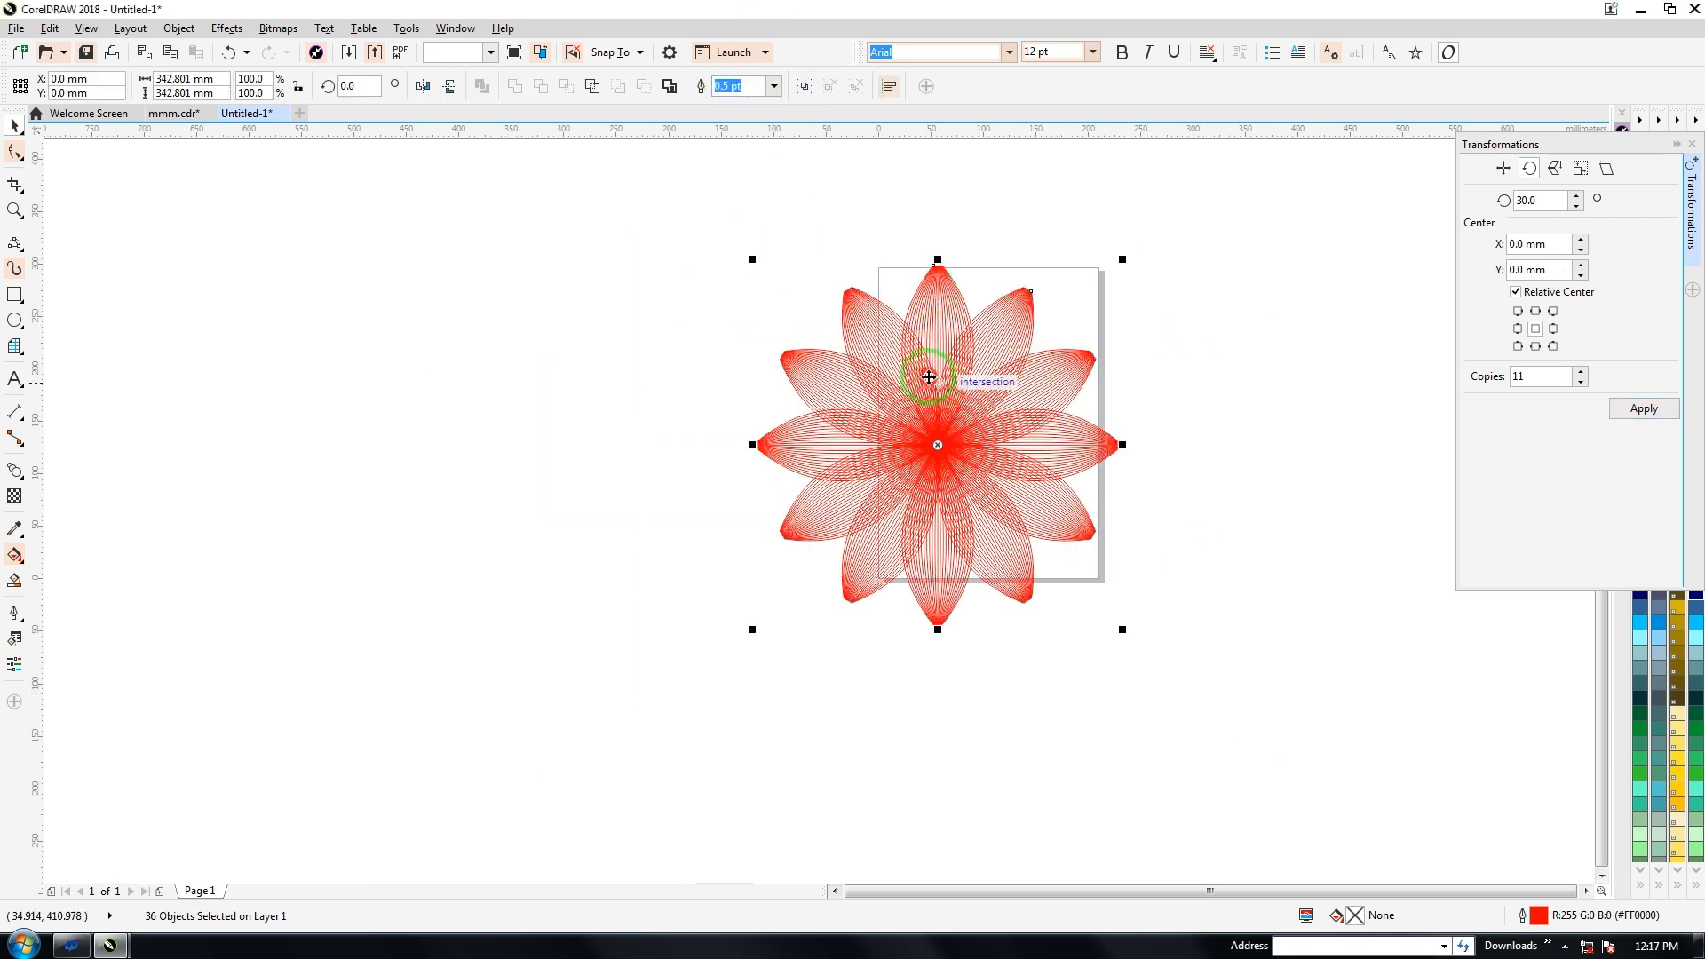
left_click_drag(933, 380, 354, 312)
key("ctrl+g")
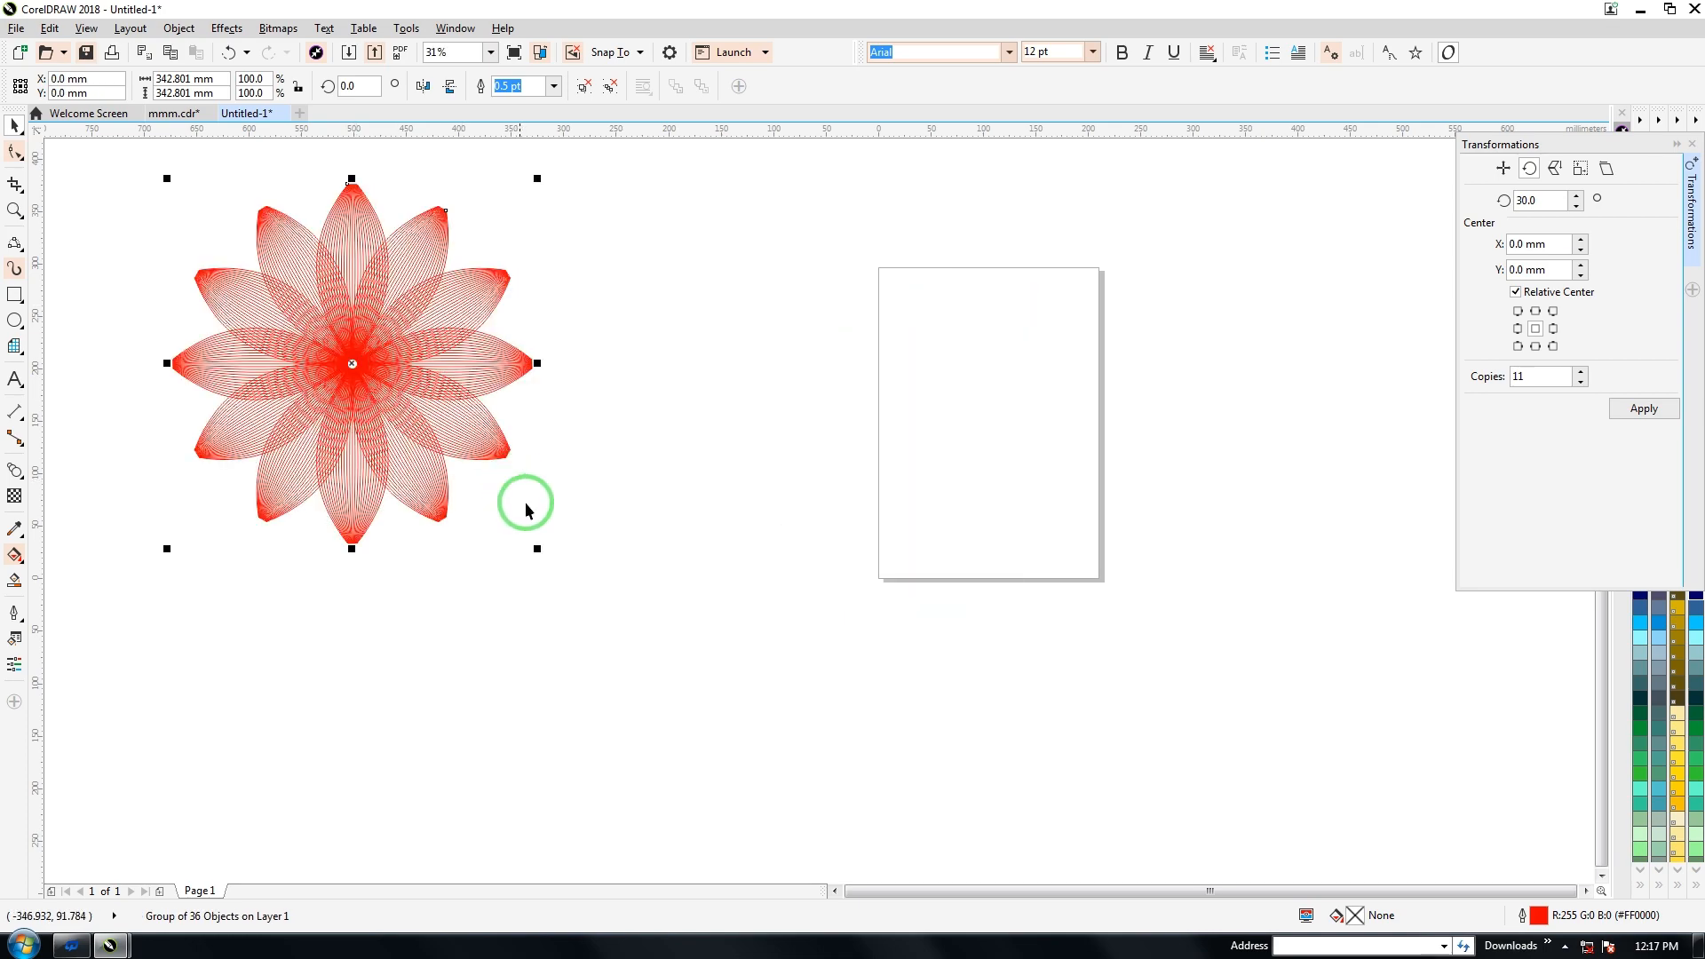
left_click_drag(538, 549, 704, 678)
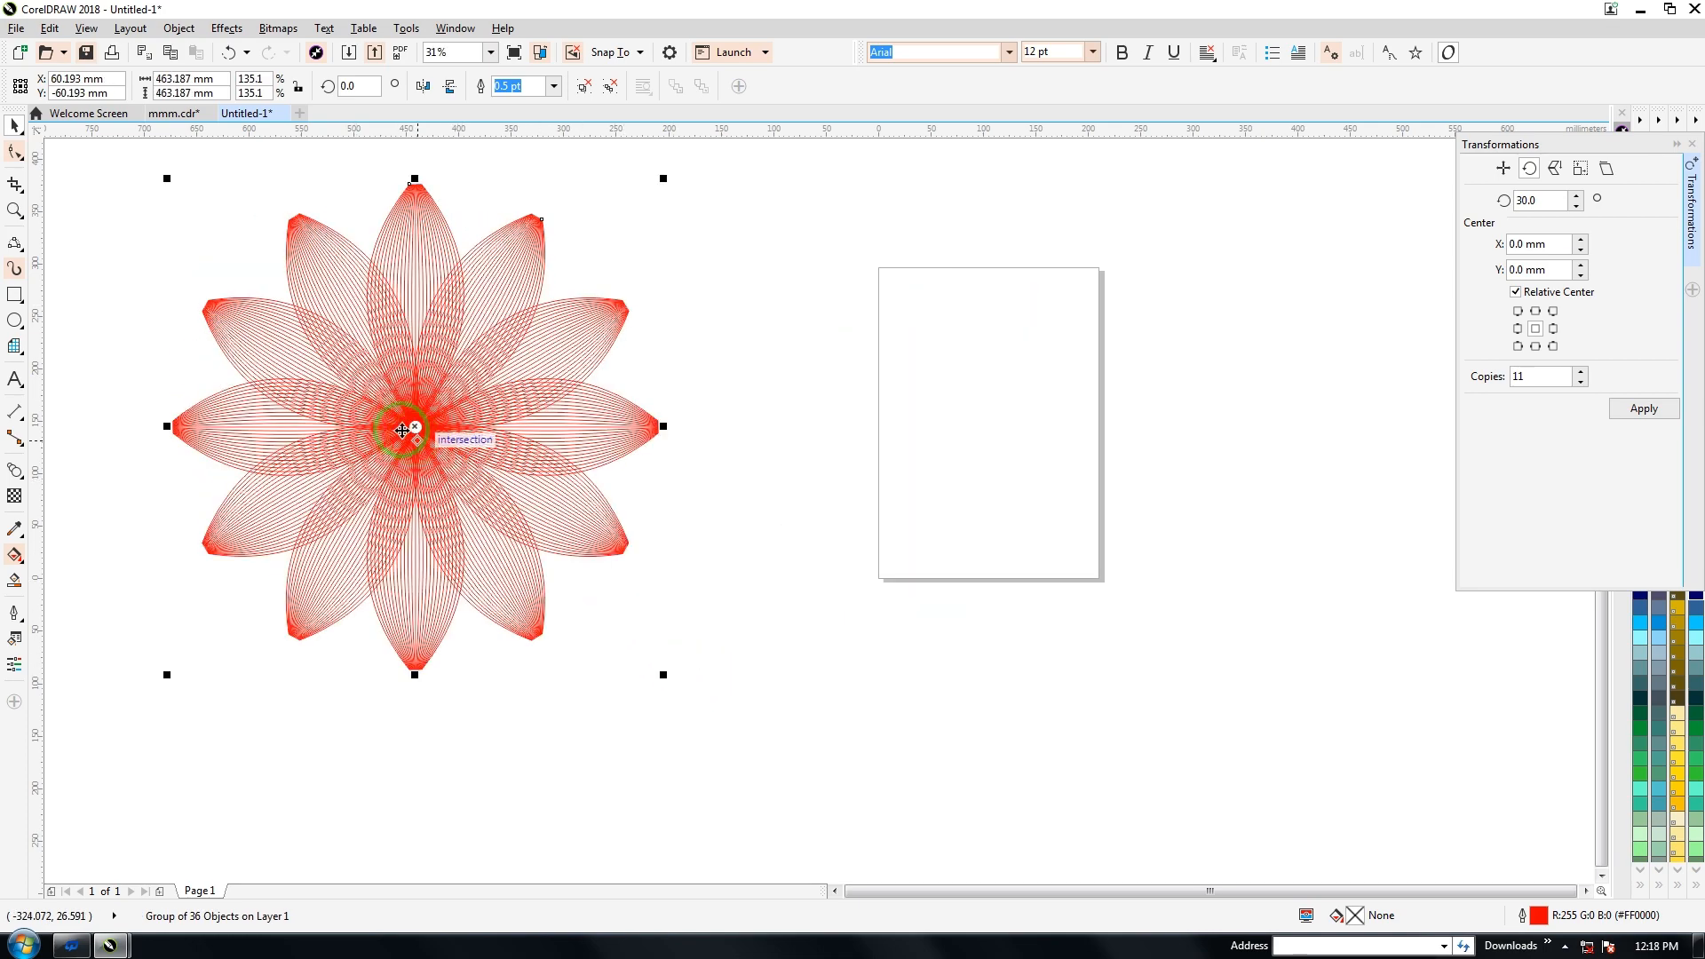
left_click_drag(415, 427, 367, 448)
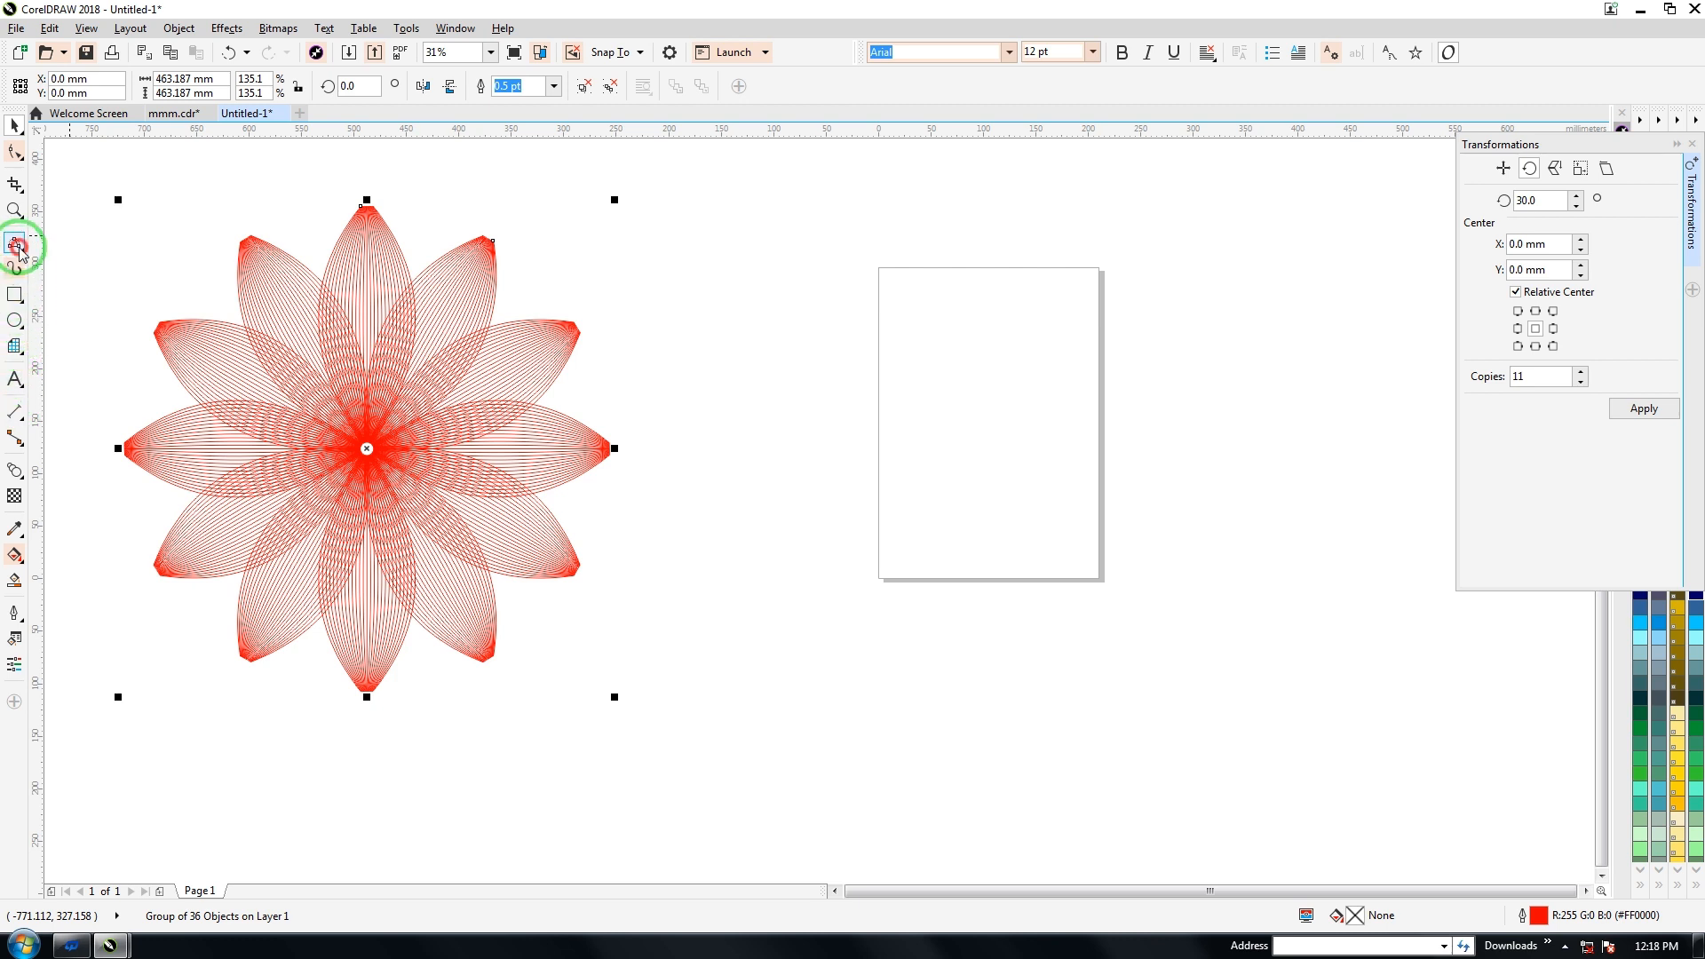
- Draw a three-point curve about 370 mm tall, bulging left, starting near the page's upper edge and ending below the page
left_click_drag(19, 250, 73, 370)
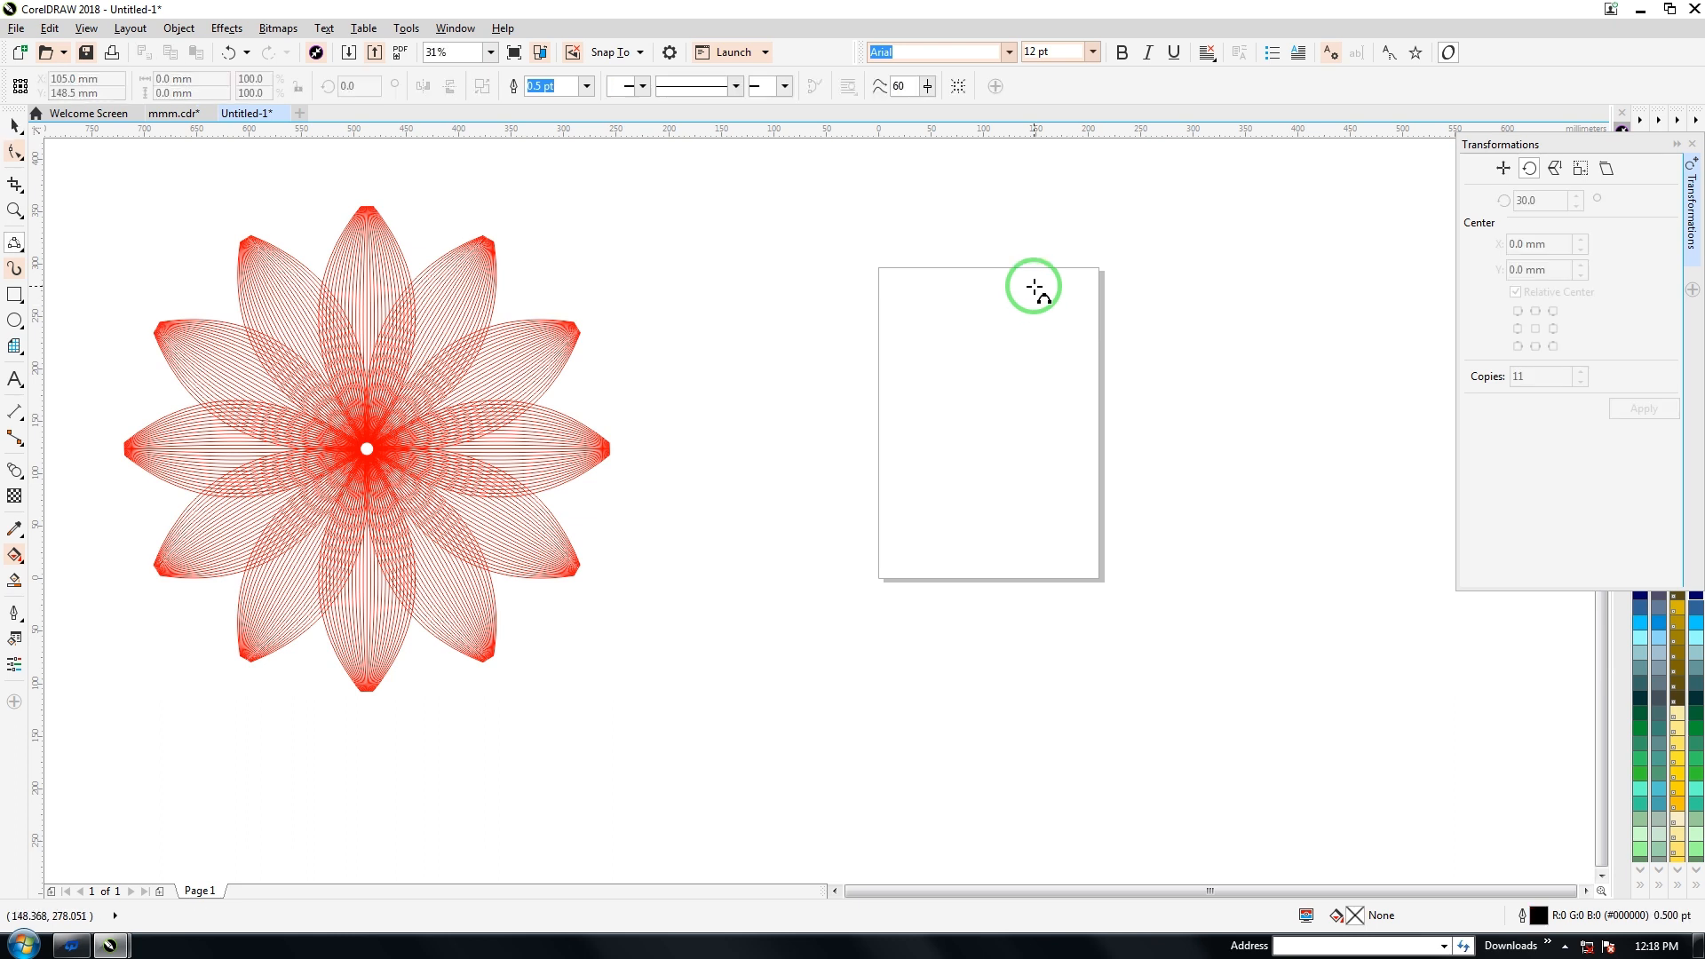
left_click_drag(1028, 286, 1030, 670)
left_click(907, 480)
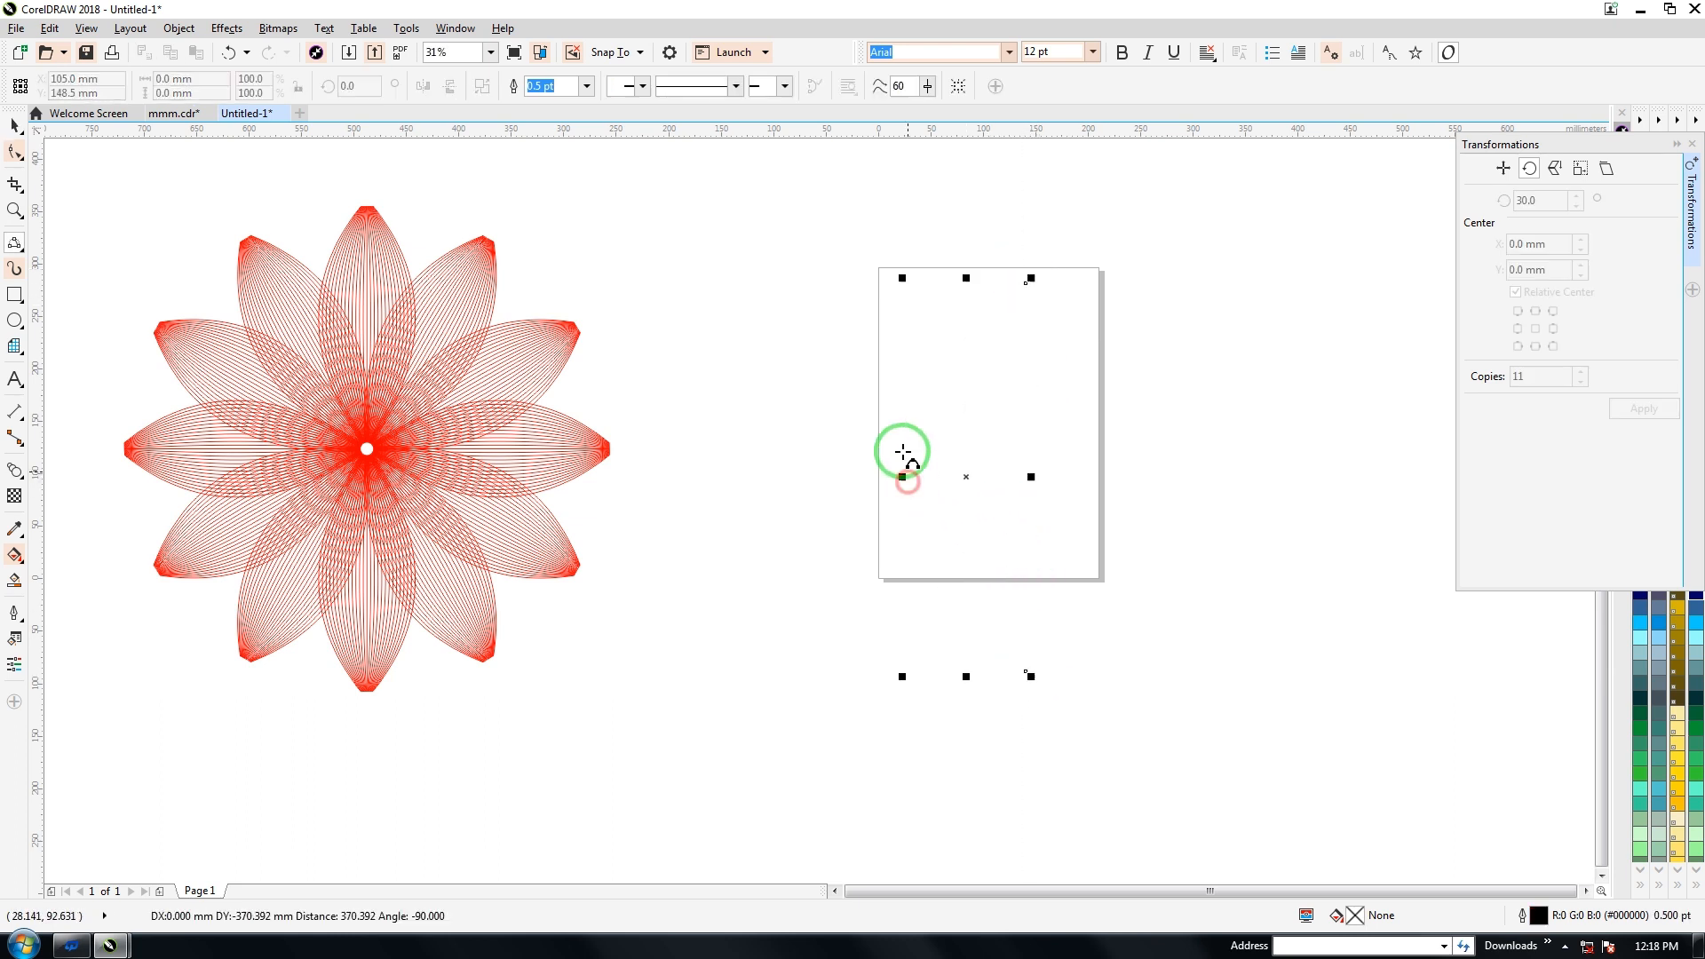
- Reshape the curve with its node handles into an S-shaped vase side, about 71 mm wide, with a slim neck and rounded belly
left_click(12, 151)
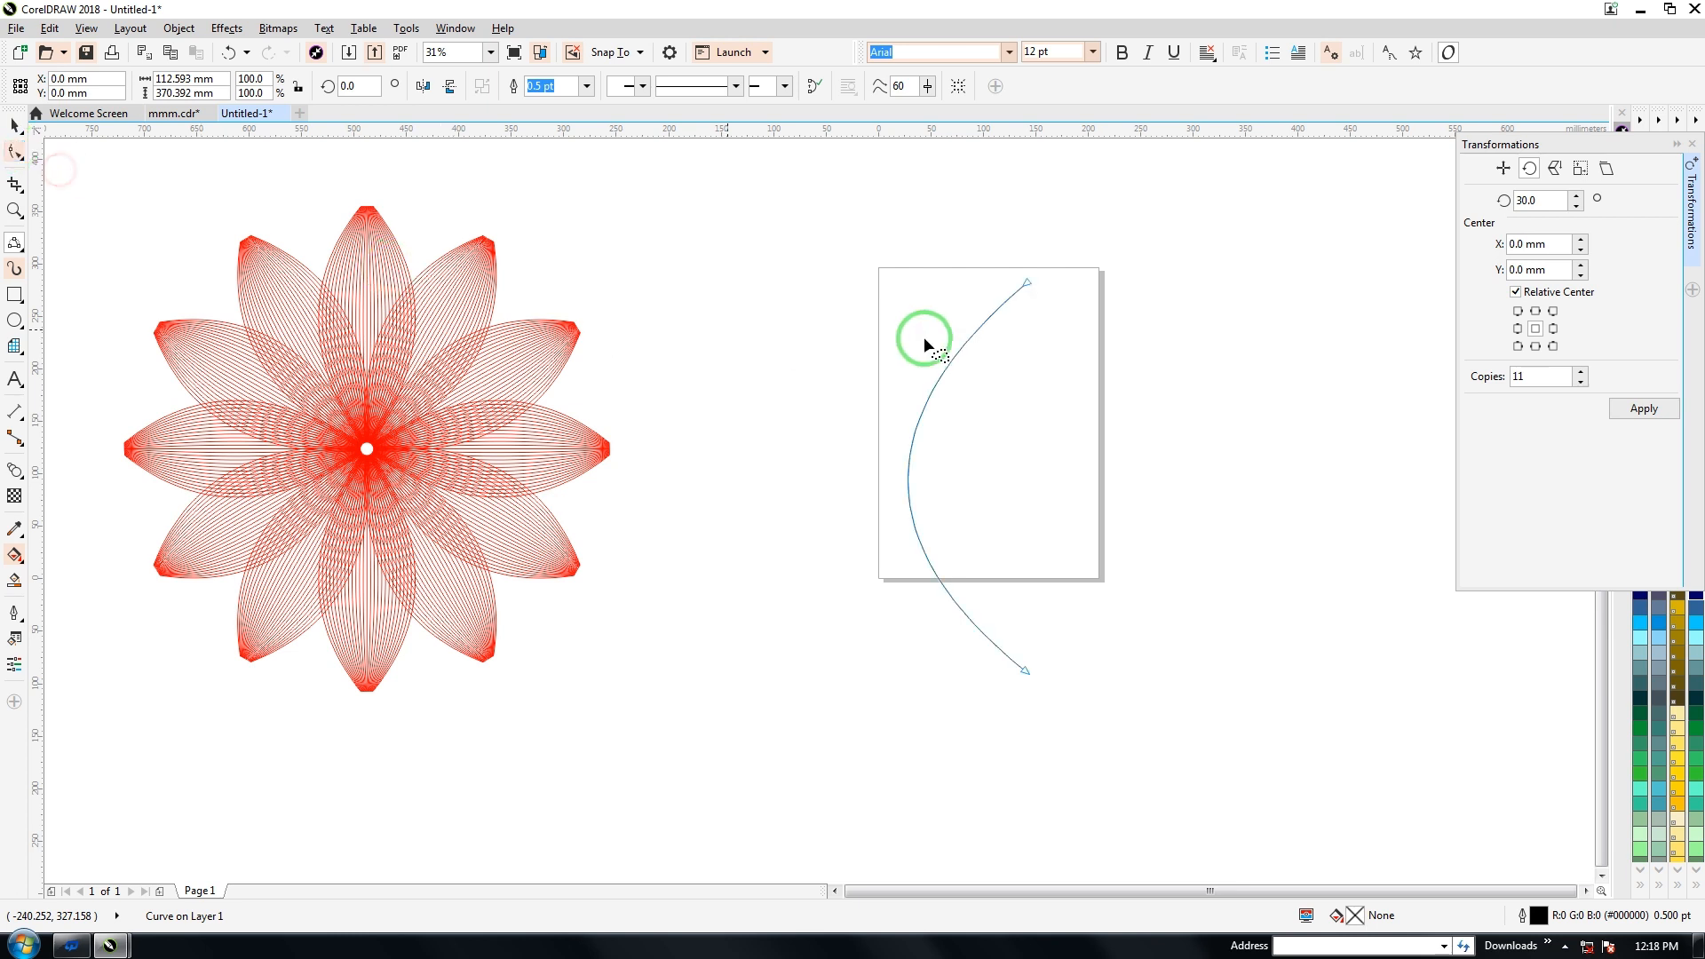
left_click(1028, 283)
left_click_drag(870, 418, 1038, 471)
left_click_drag(869, 549, 855, 542)
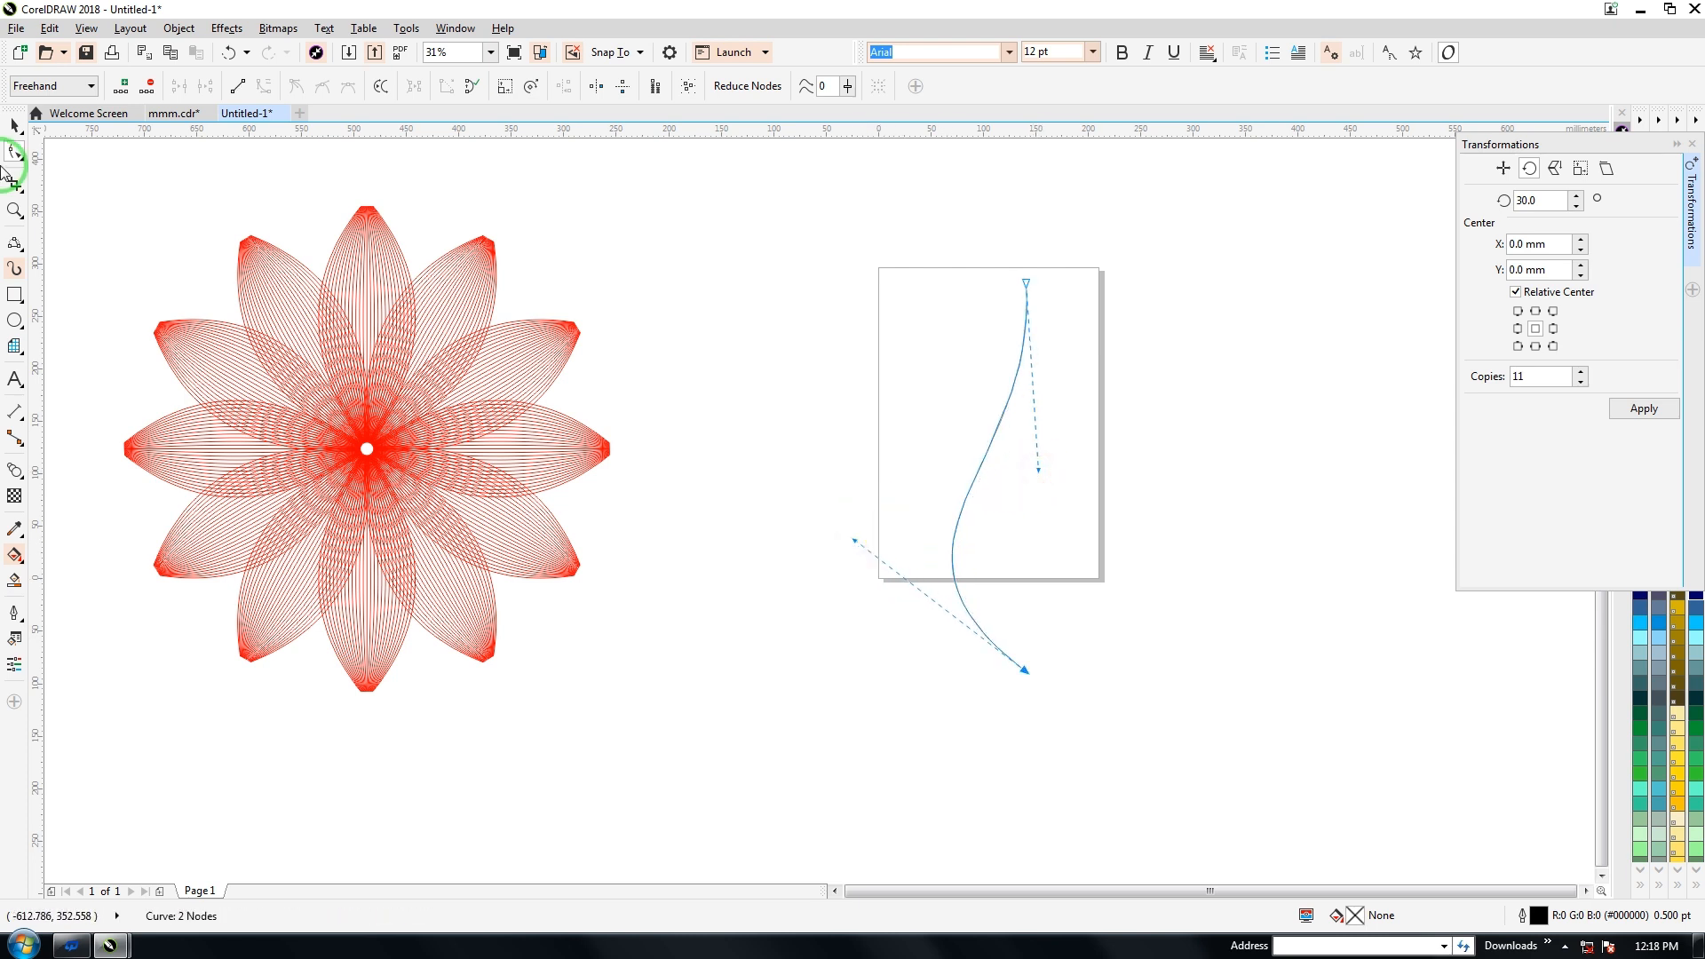
left_click(16, 132)
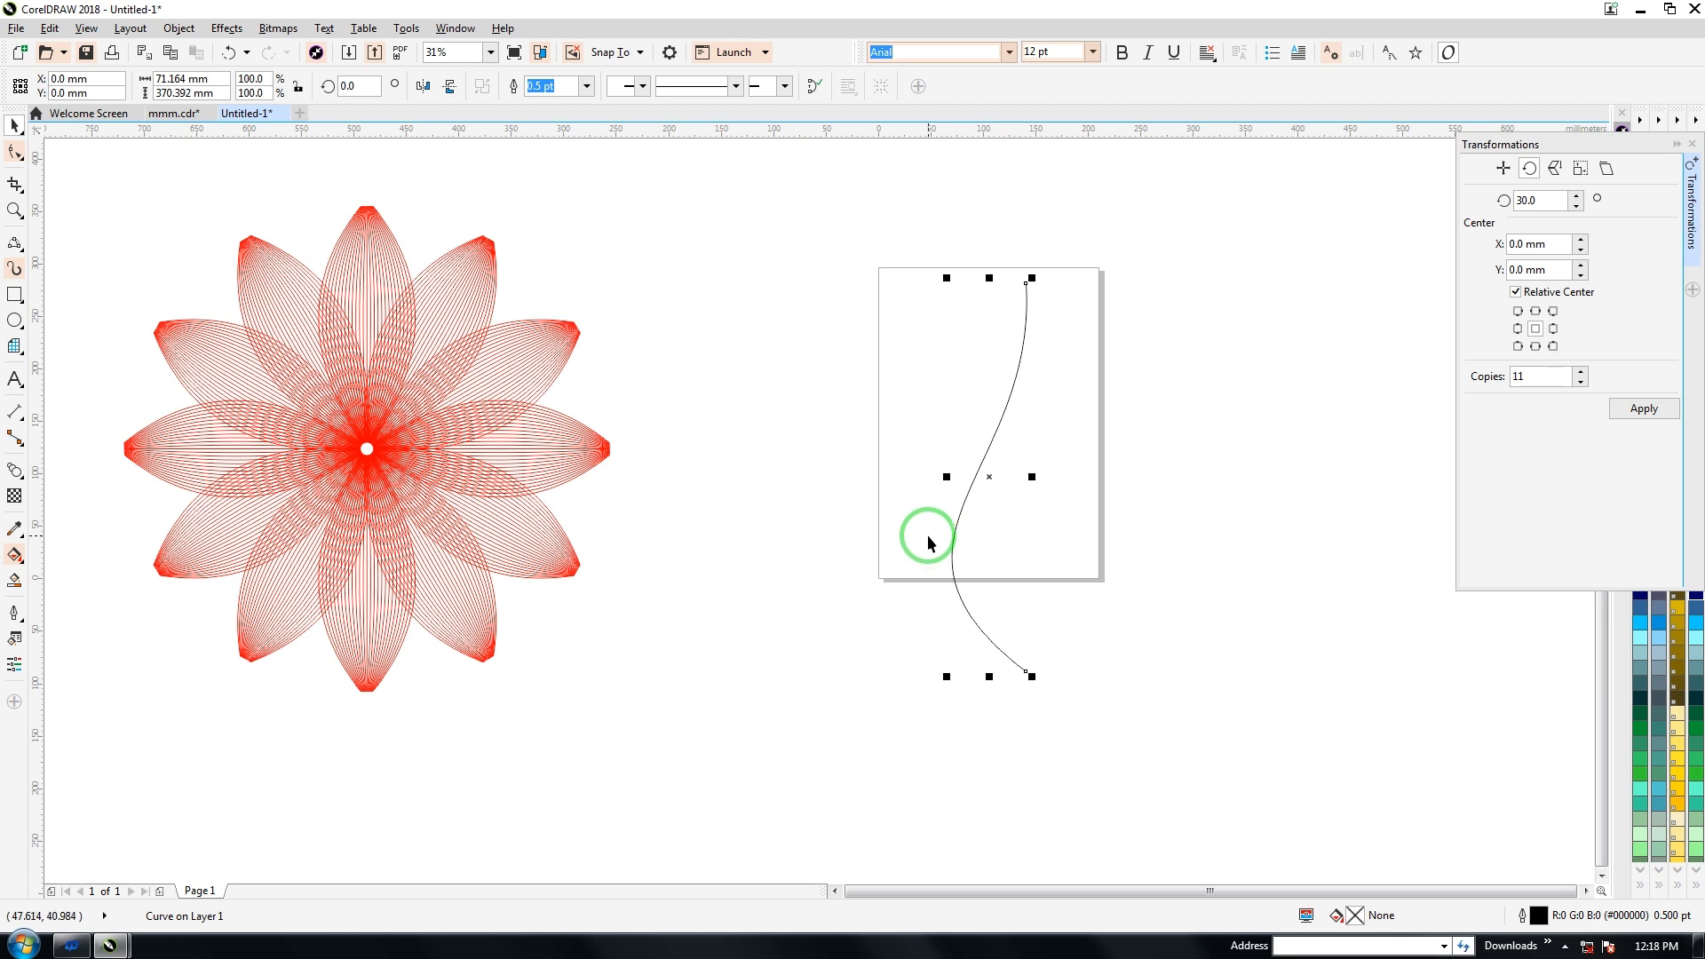
- Duplicate the vase side, mirror the copy horizontally and move it right to face the original, leaving a narrow neck
key("ctrl+d")
left_click(421, 86)
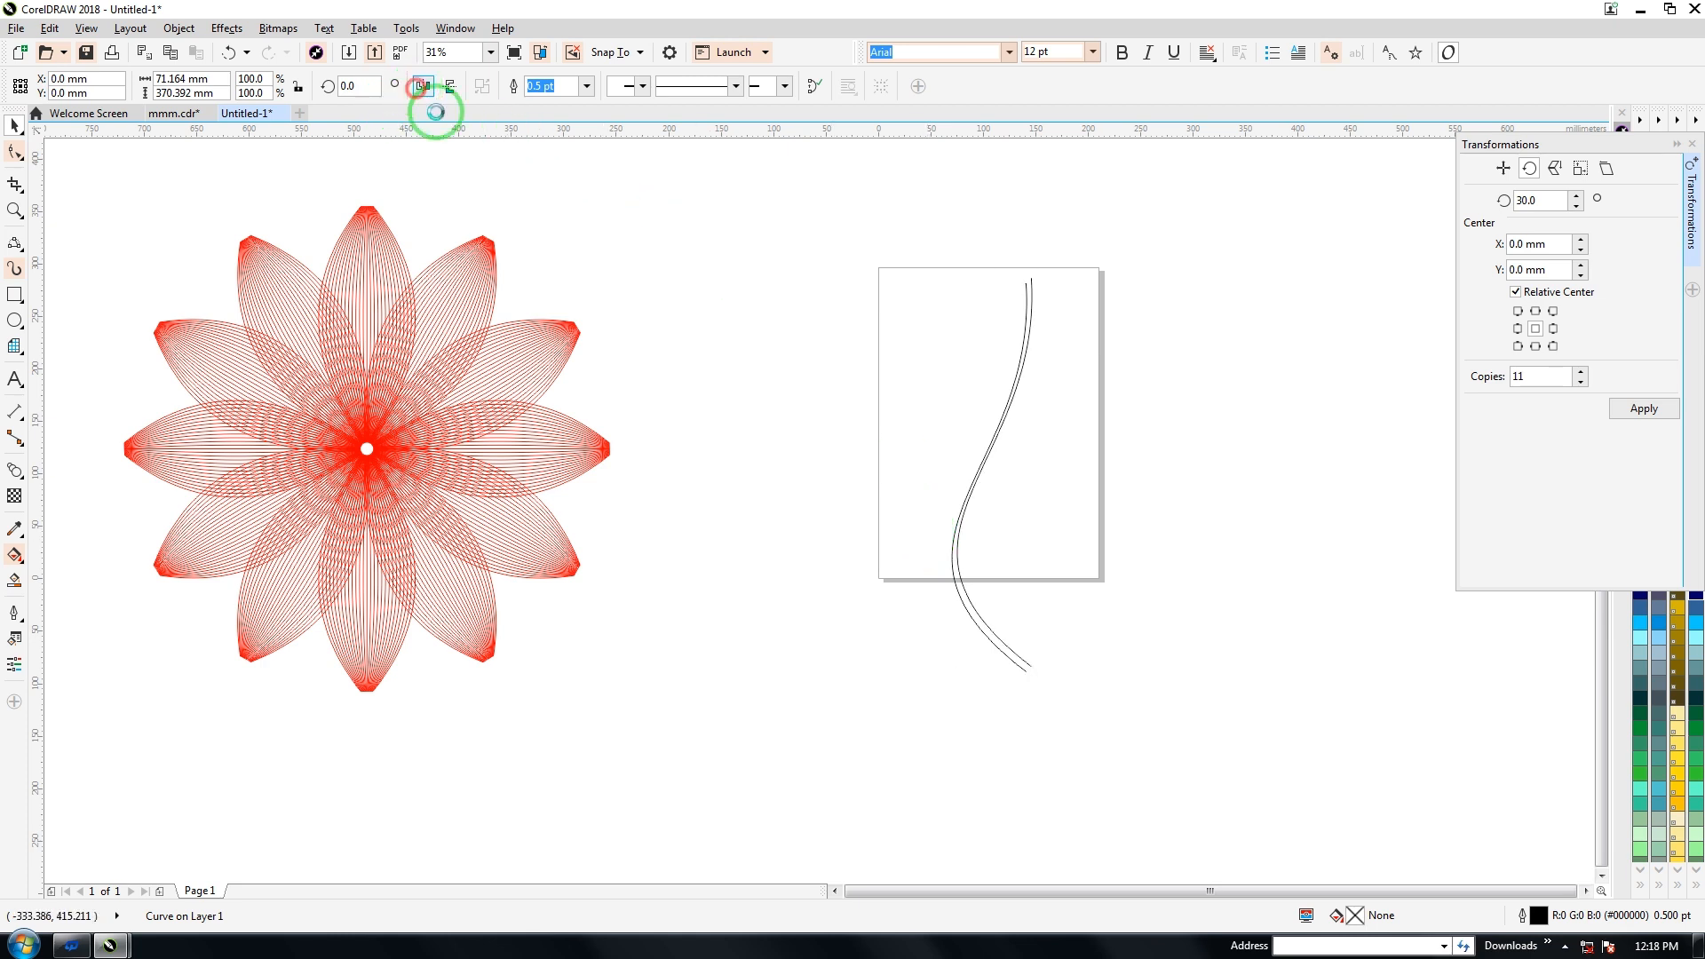
left_click_drag(1002, 469, 1091, 479)
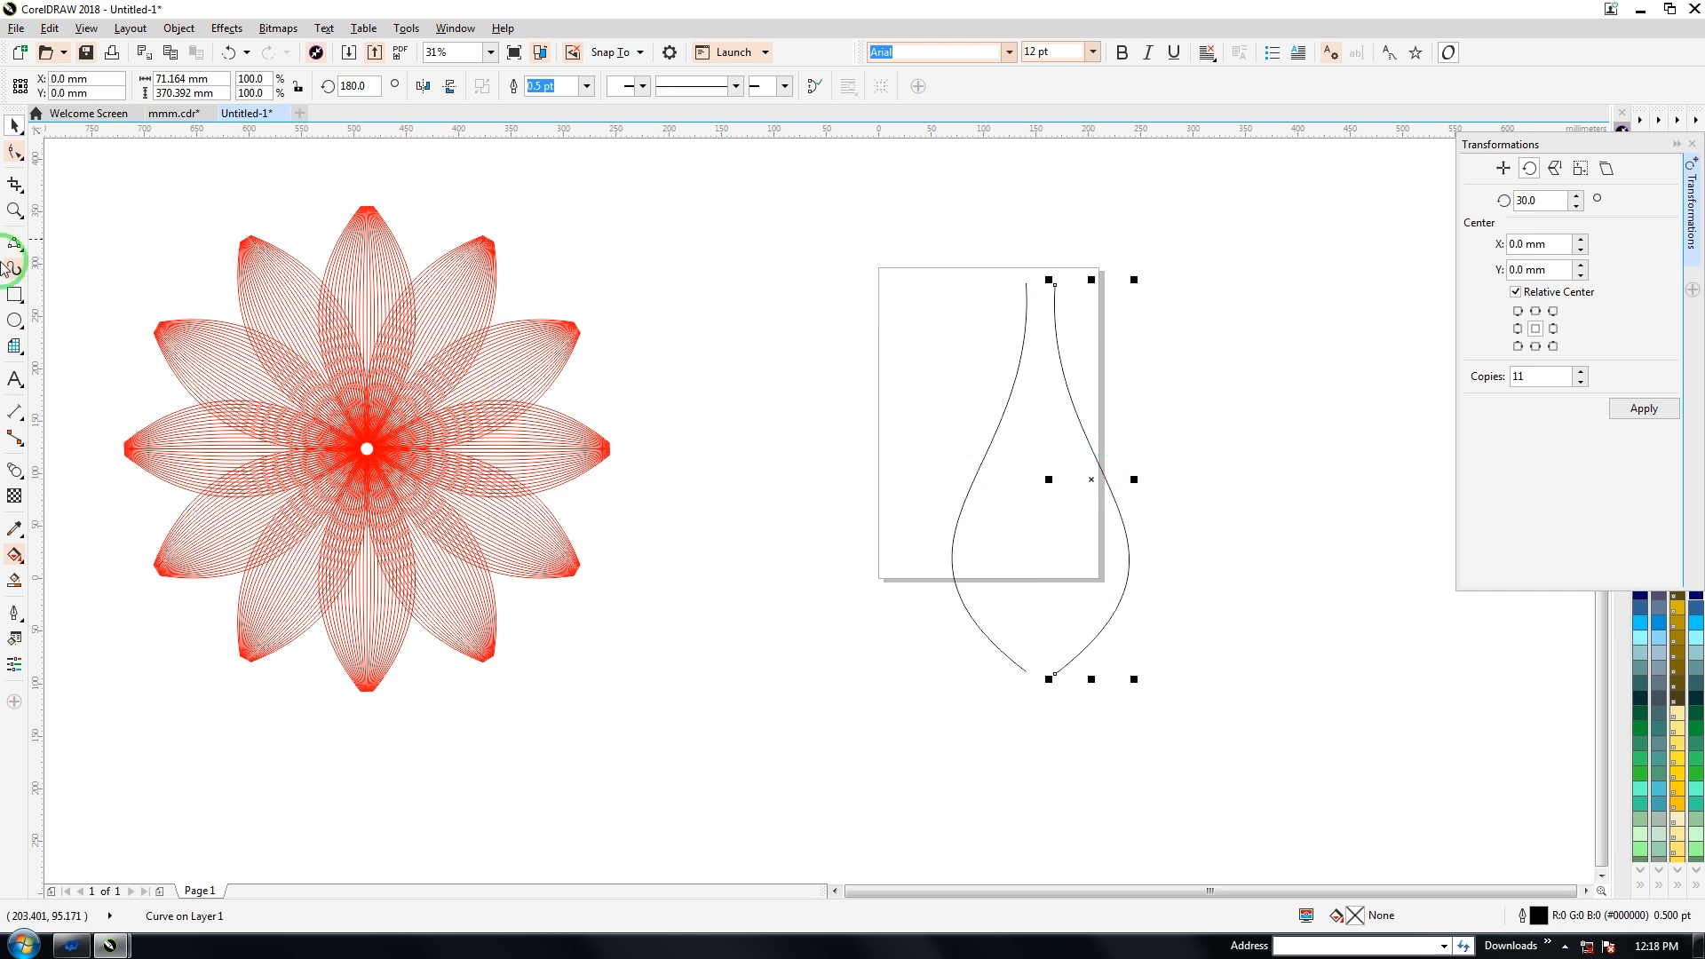
- Blend the right vase side into the left one using 30 blend steps
left_click(16, 472)
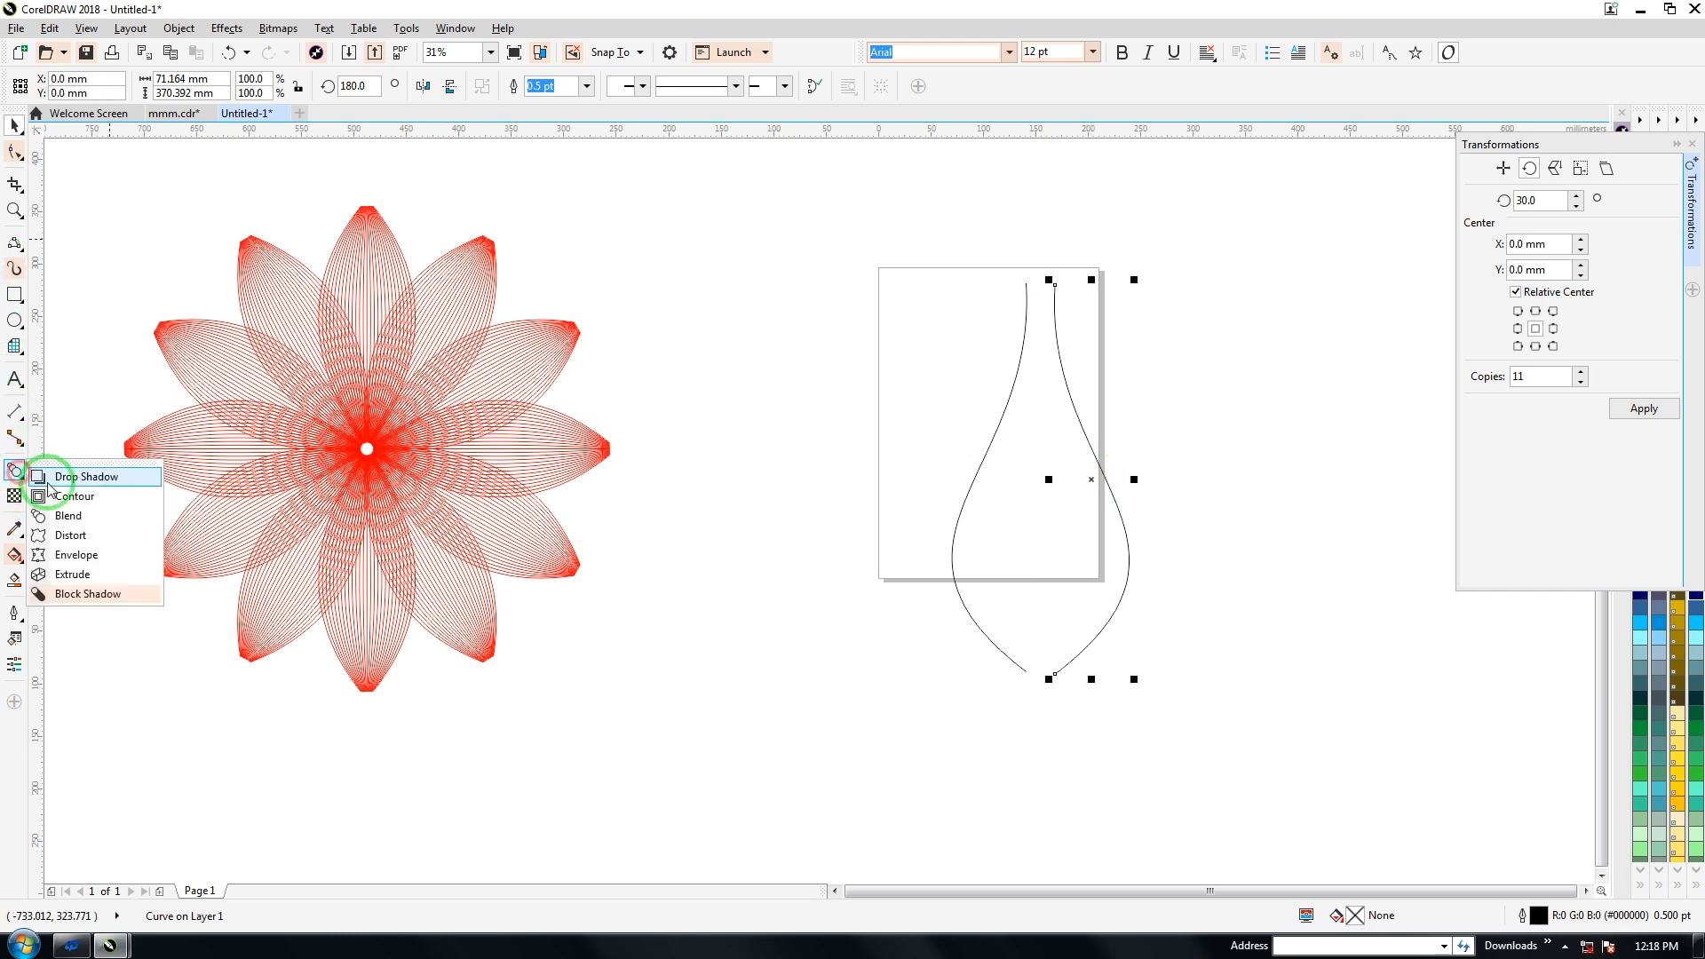
left_click(76, 518)
left_click_drag(1092, 479, 983, 473)
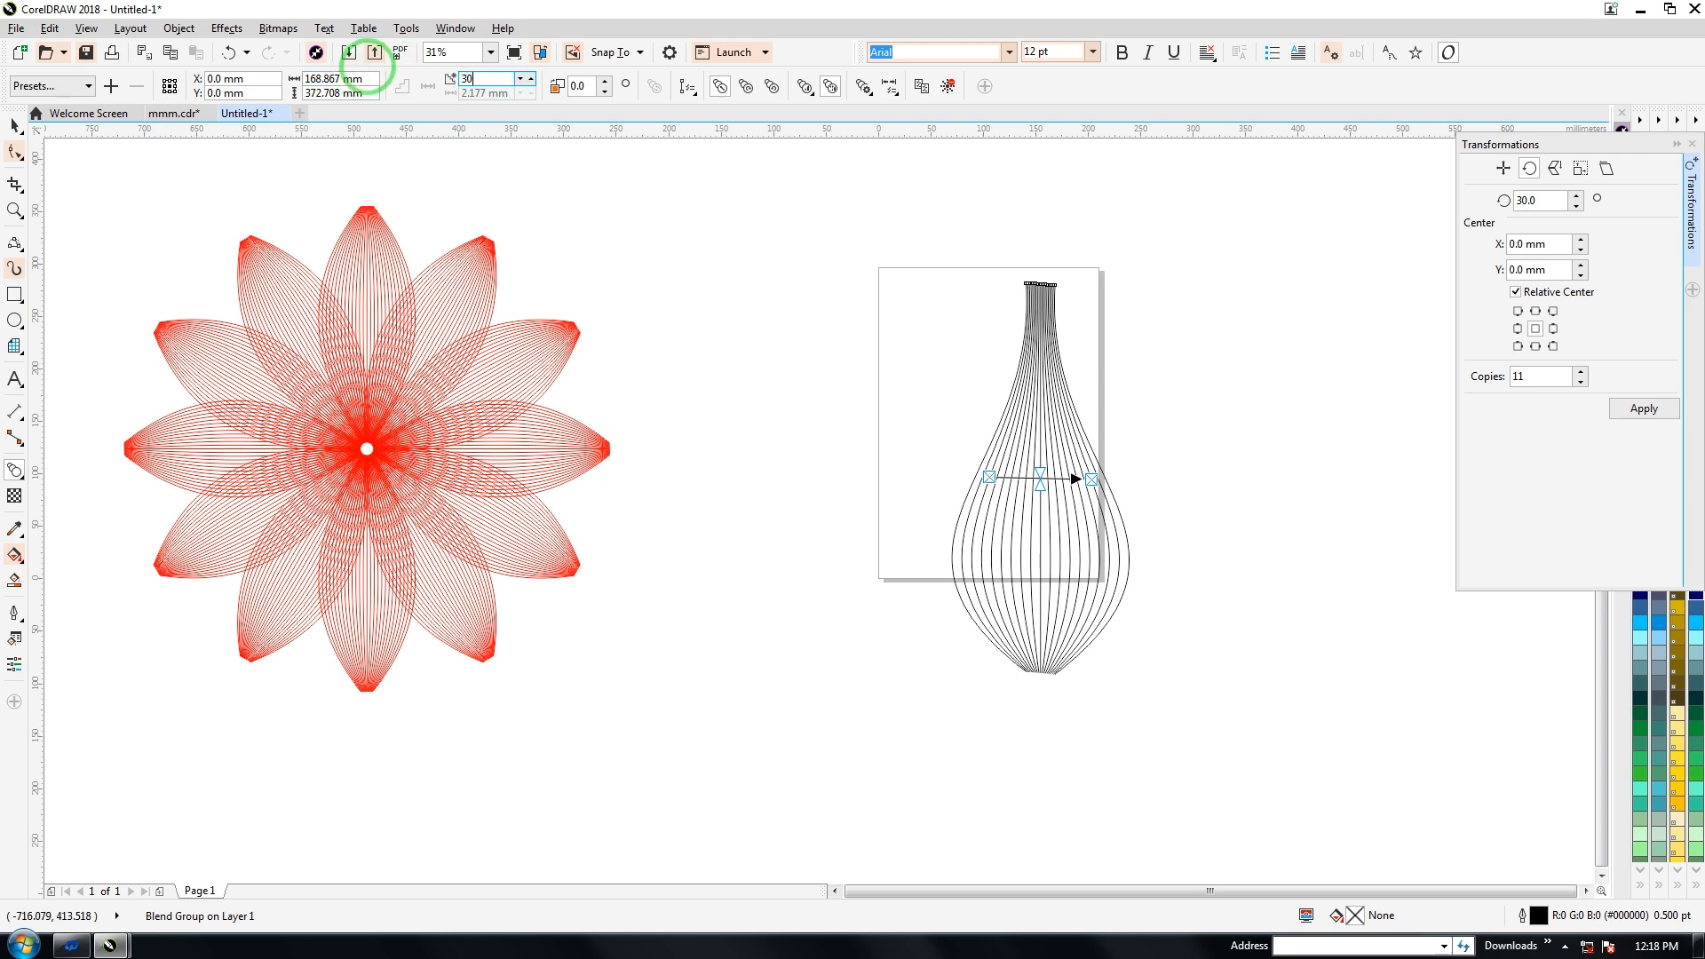
key("Return")
left_click(13, 130)
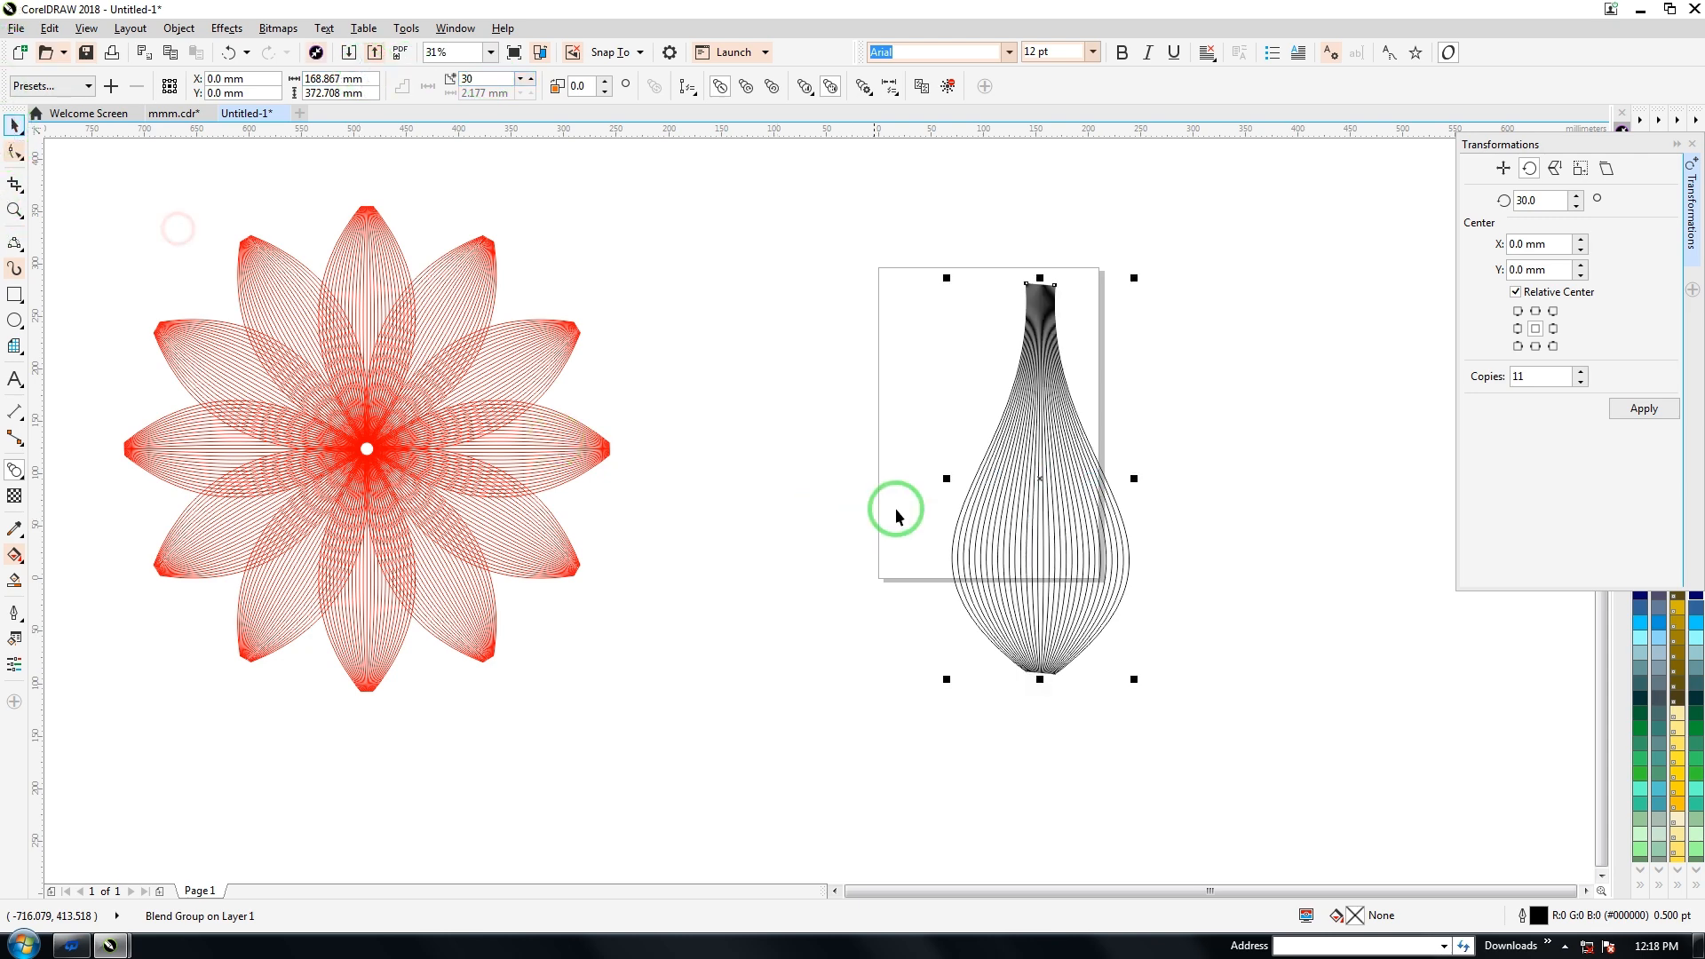
- Recolour the blended vase's lines red, moving the Transformations docker aside to reach the colour palette
left_click(1064, 495)
left_click_drag(1650, 161, 1418, 176)
left_click(1641, 413)
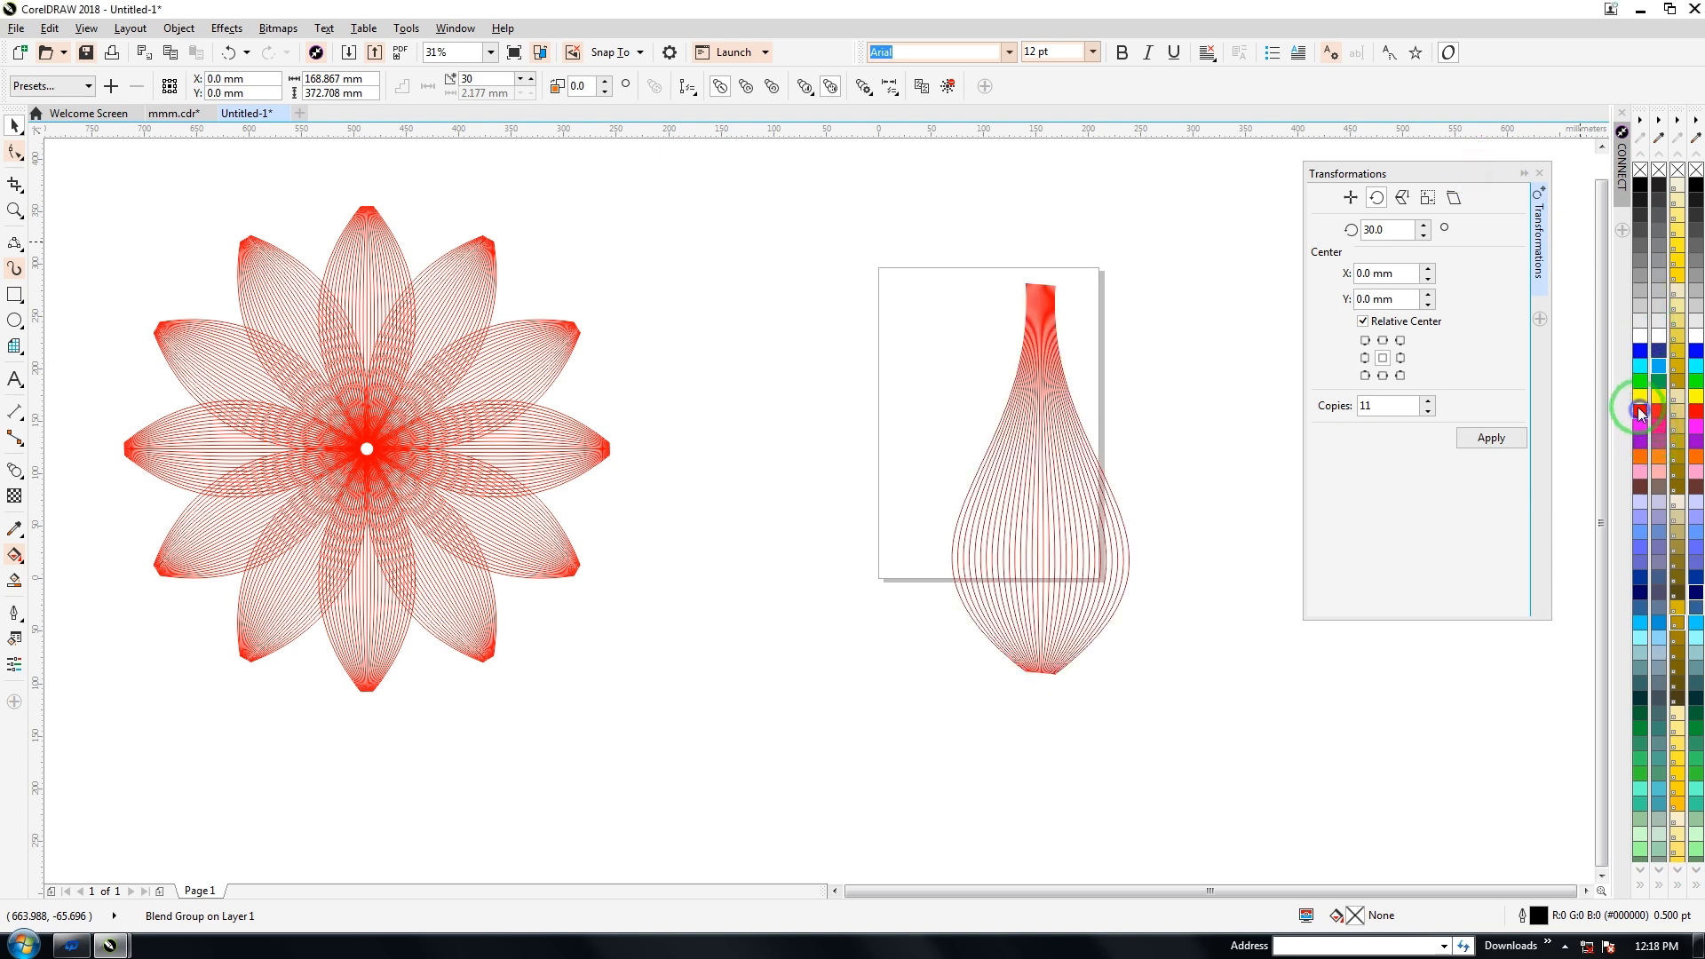
left_click(1048, 484)
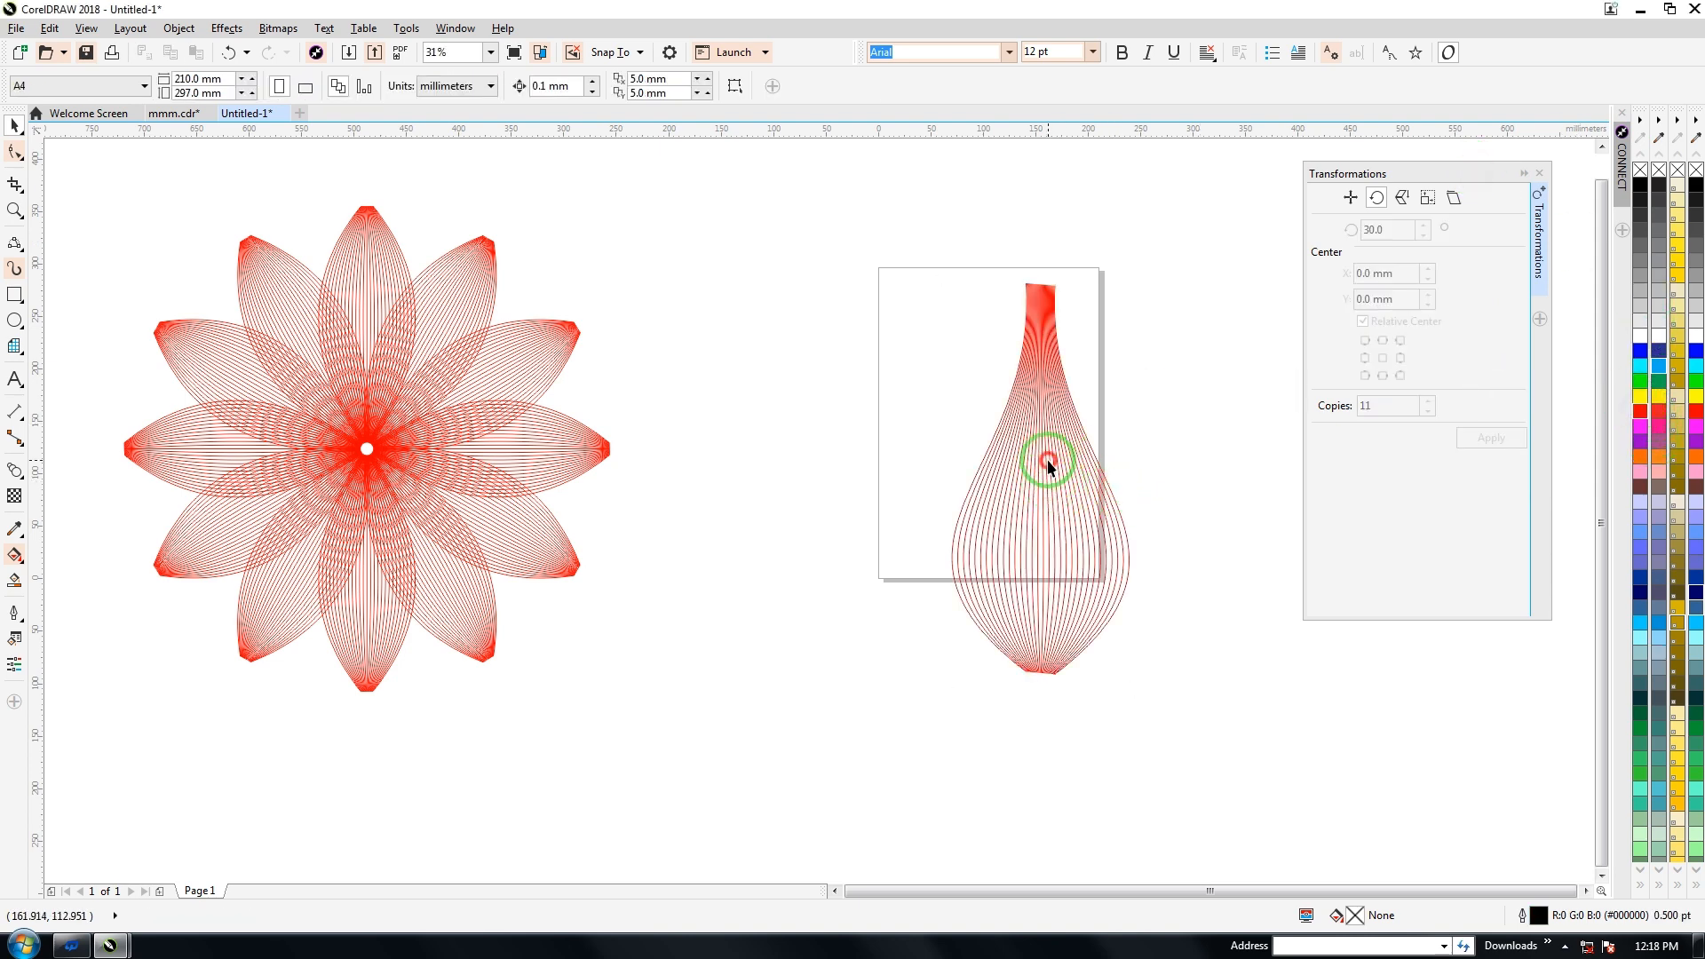
- Move the red vase left onto the page and rotate it upside down so its neck points downward
left_click(1033, 402)
left_click(1033, 401)
left_click_drag(1135, 481, 860, 476)
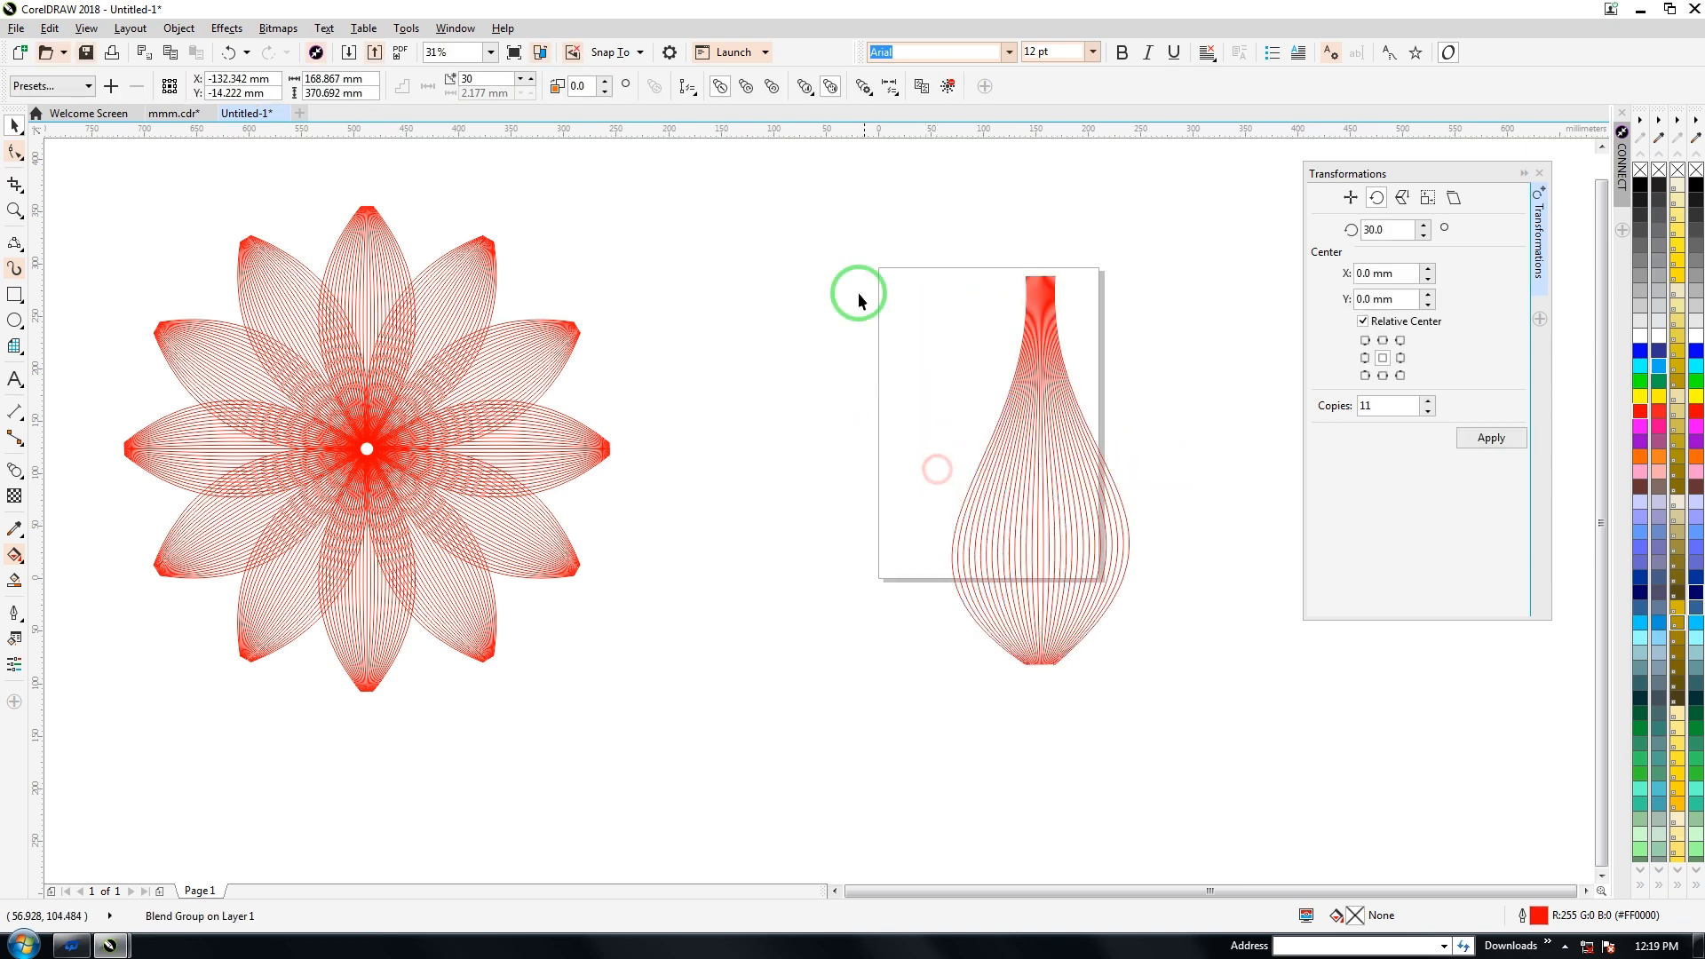
left_click(888, 348)
left_click_drag(1000, 283, 810, 677)
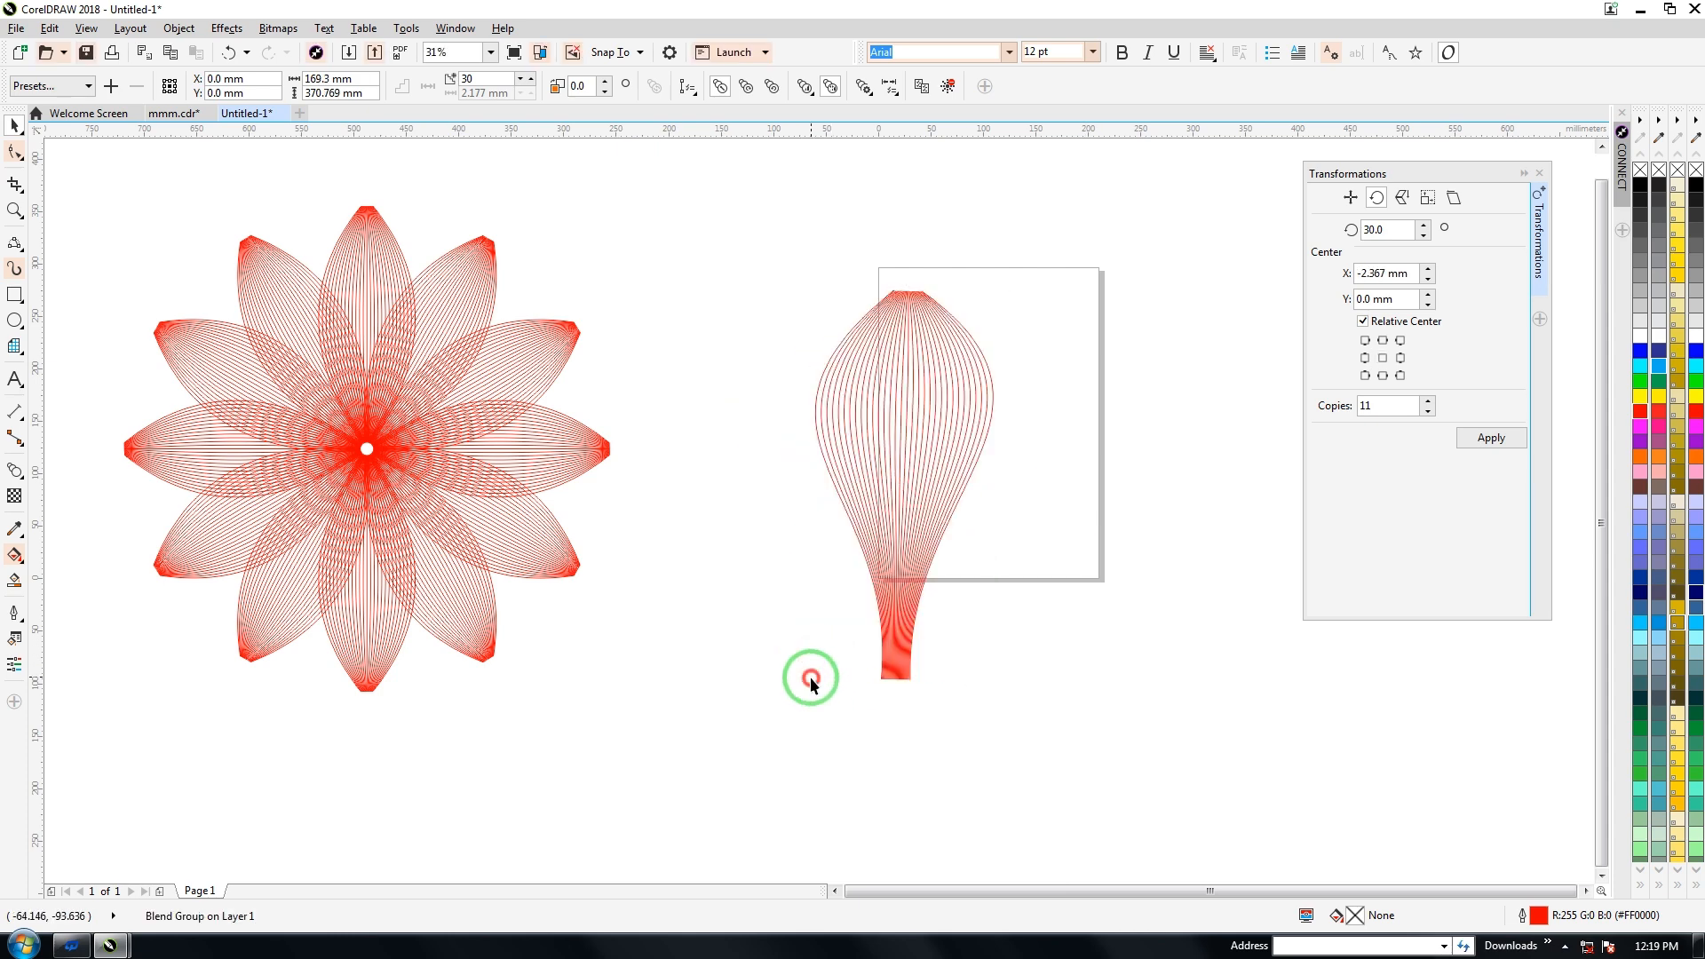
- Place the vase's rotation centre at the end of its neck and create 11 copies rotated at 30° intervals
mouse_move(921, 495)
left_mouse_down()
mouse_move(1002, 465)
mouse_move(999, 439)
mouse_move(996, 636)
left_mouse_up()
left_click(1418, 494)
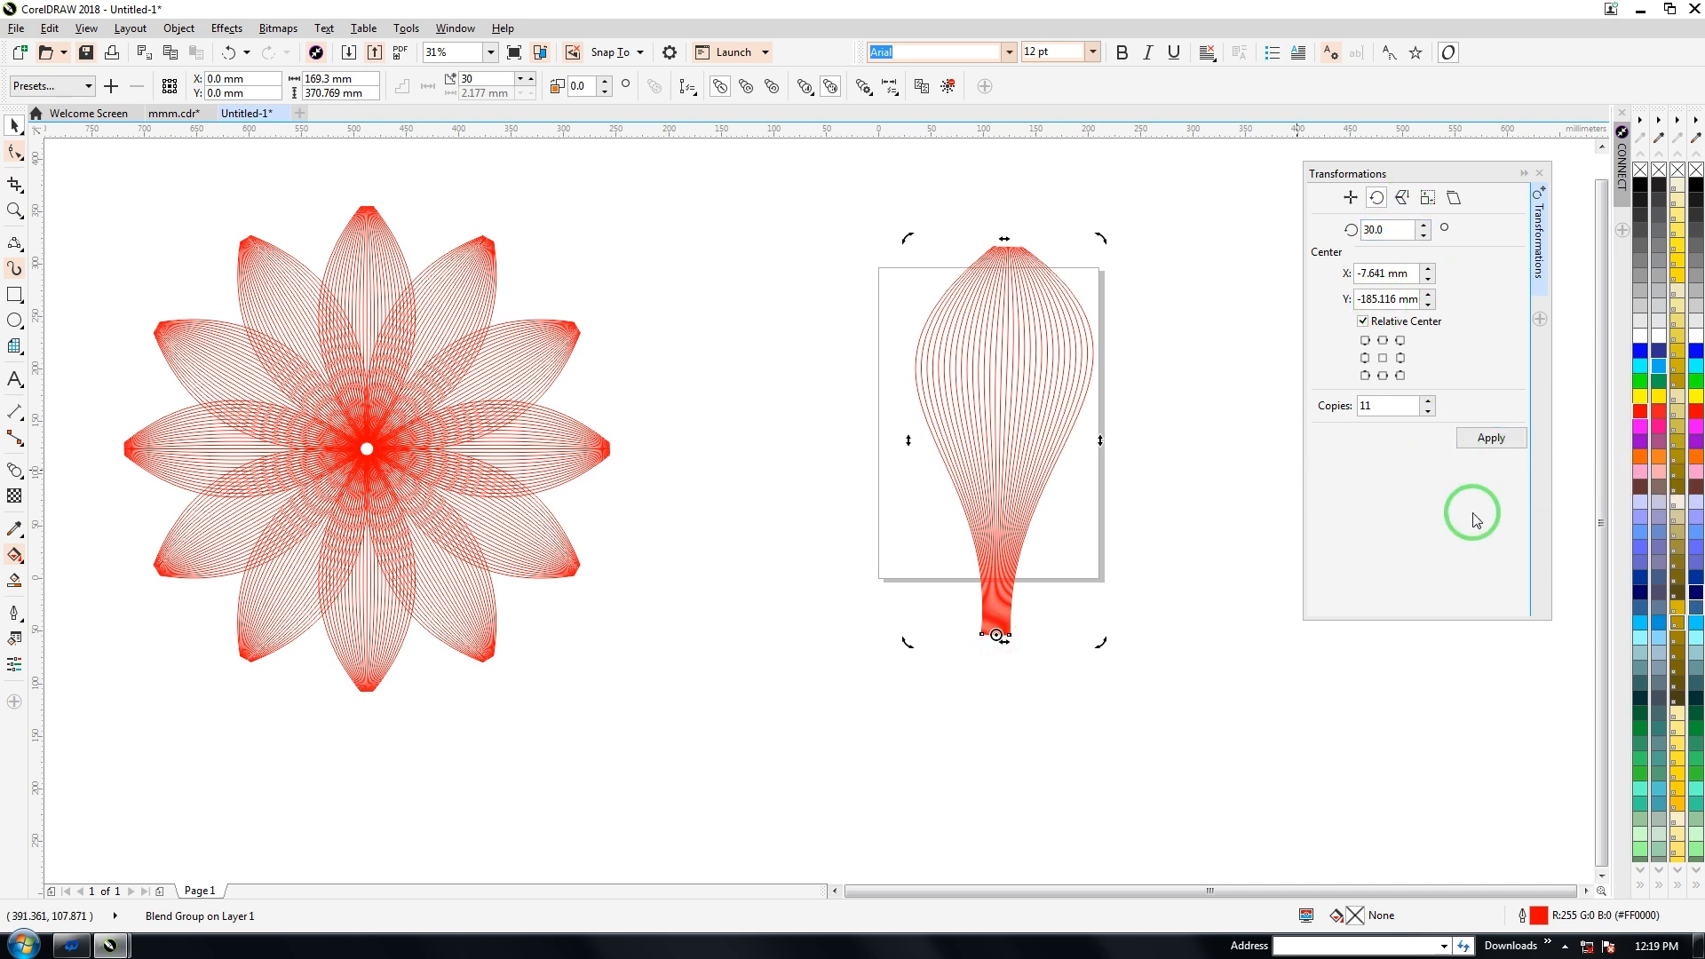
left_click(1494, 440)
scroll(1145, 551, "down", 5)
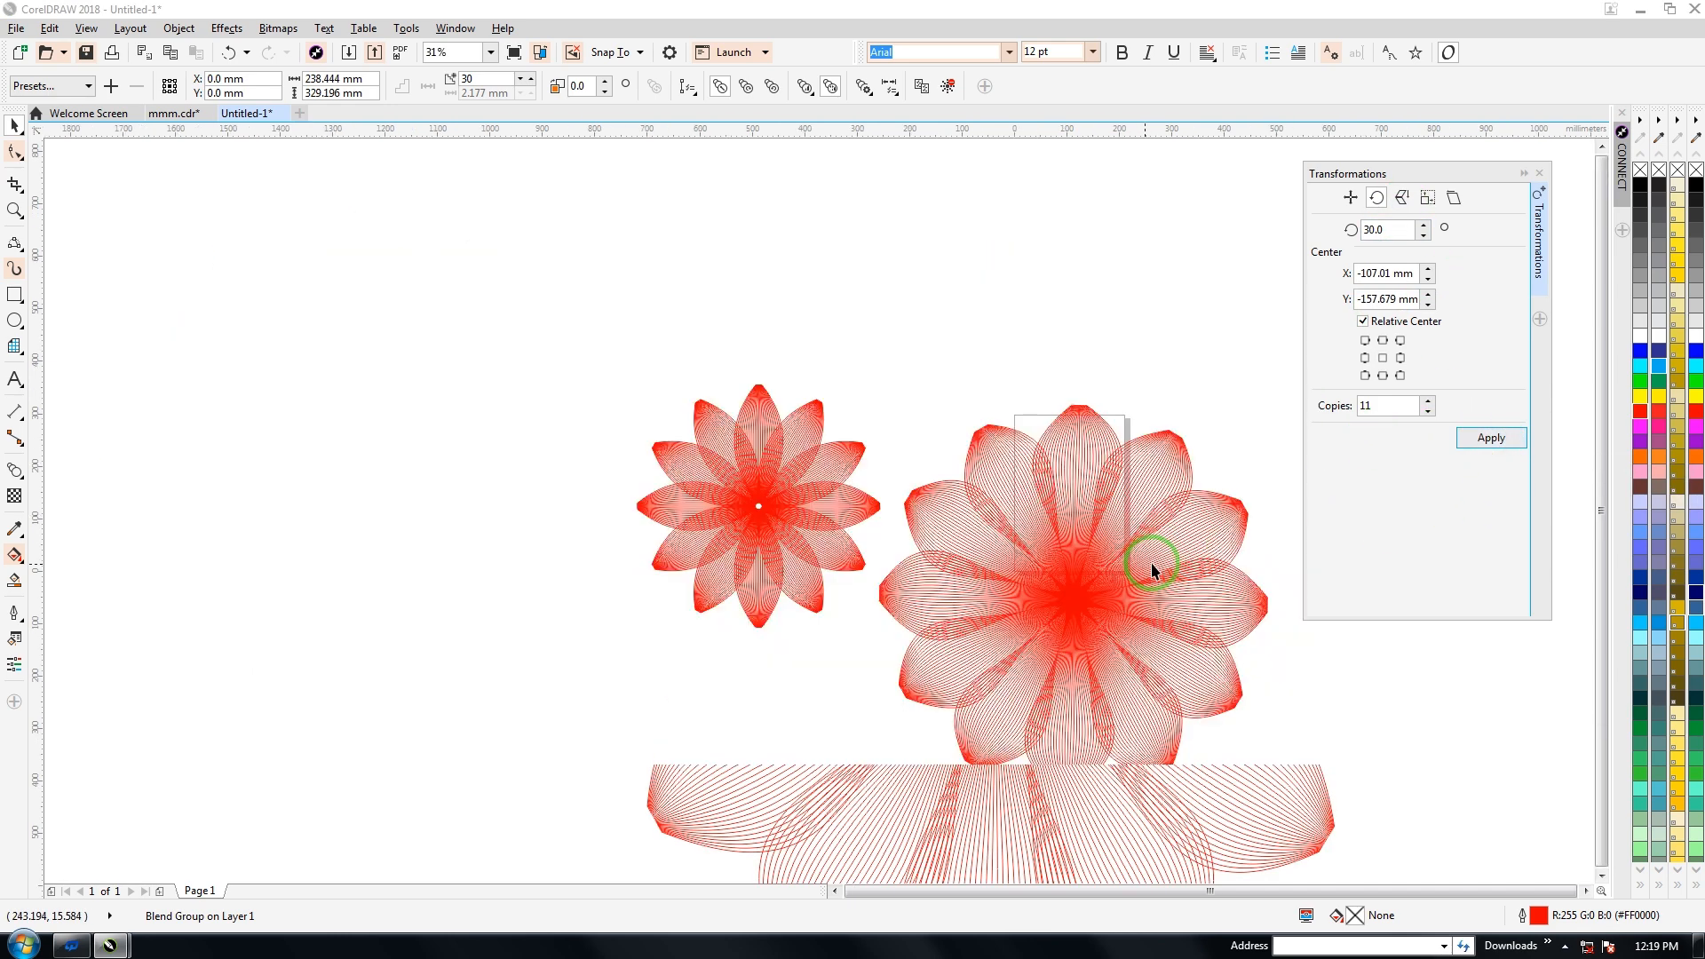
scroll(1124, 555, "up", 5)
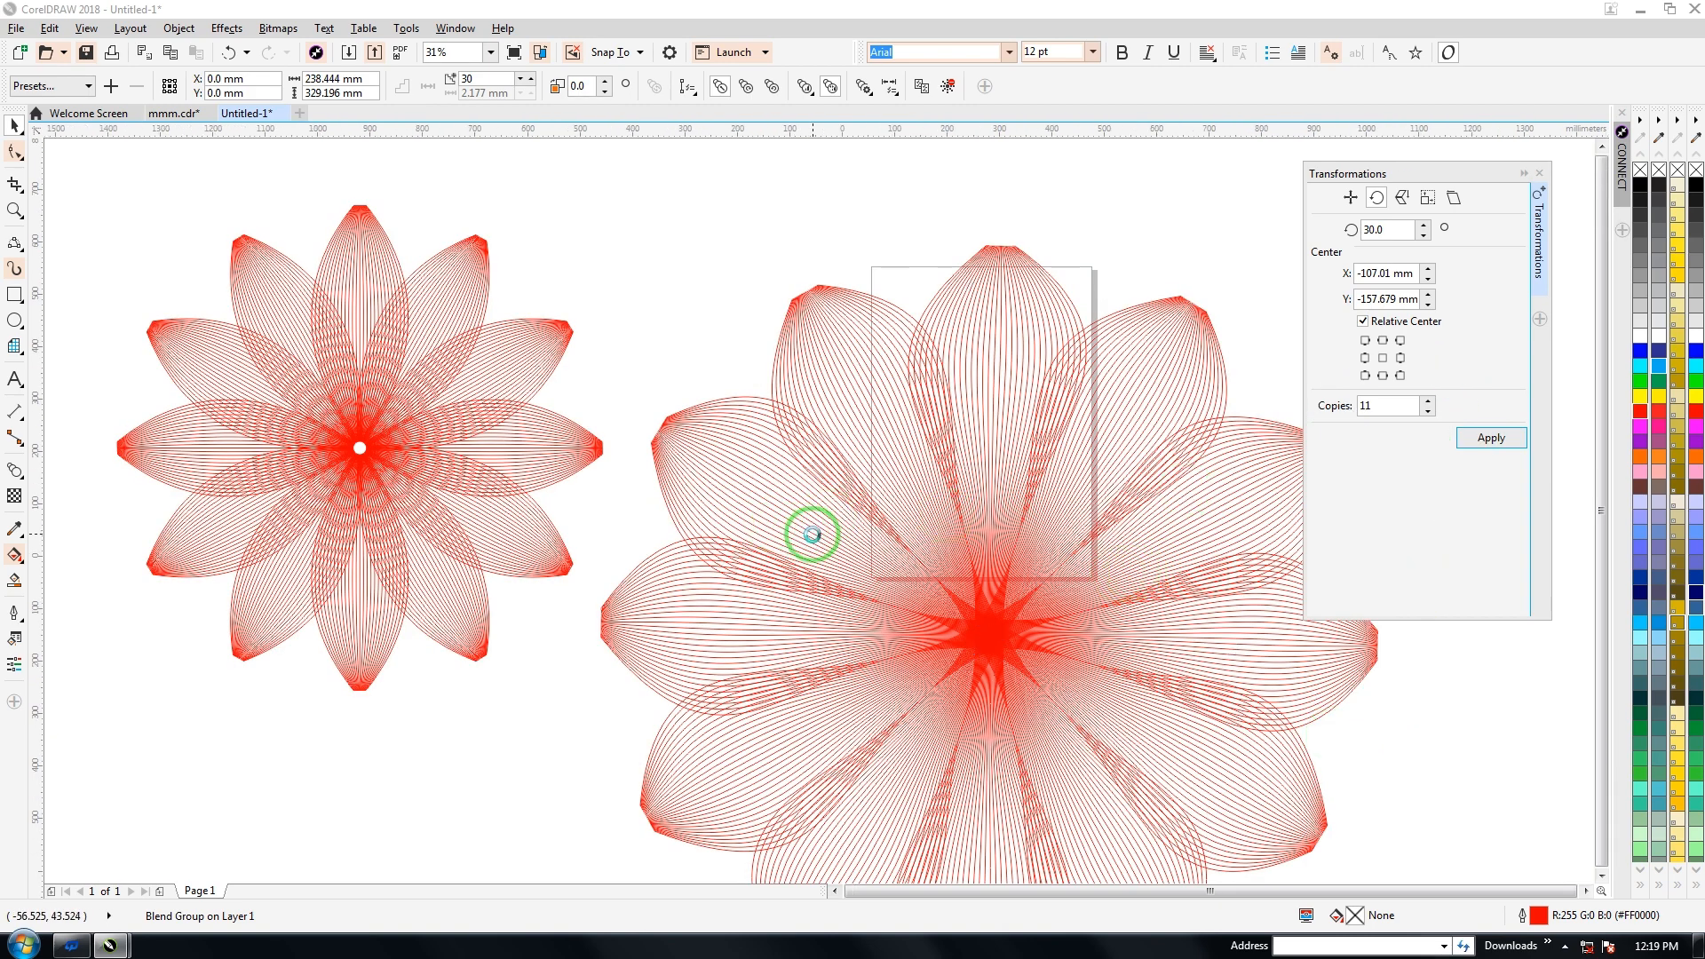
- Group all petals of the new large flower, then move the two flowers up and farther apart
scroll(779, 531, "down", 2)
left_click_drag(683, 362, 1146, 786)
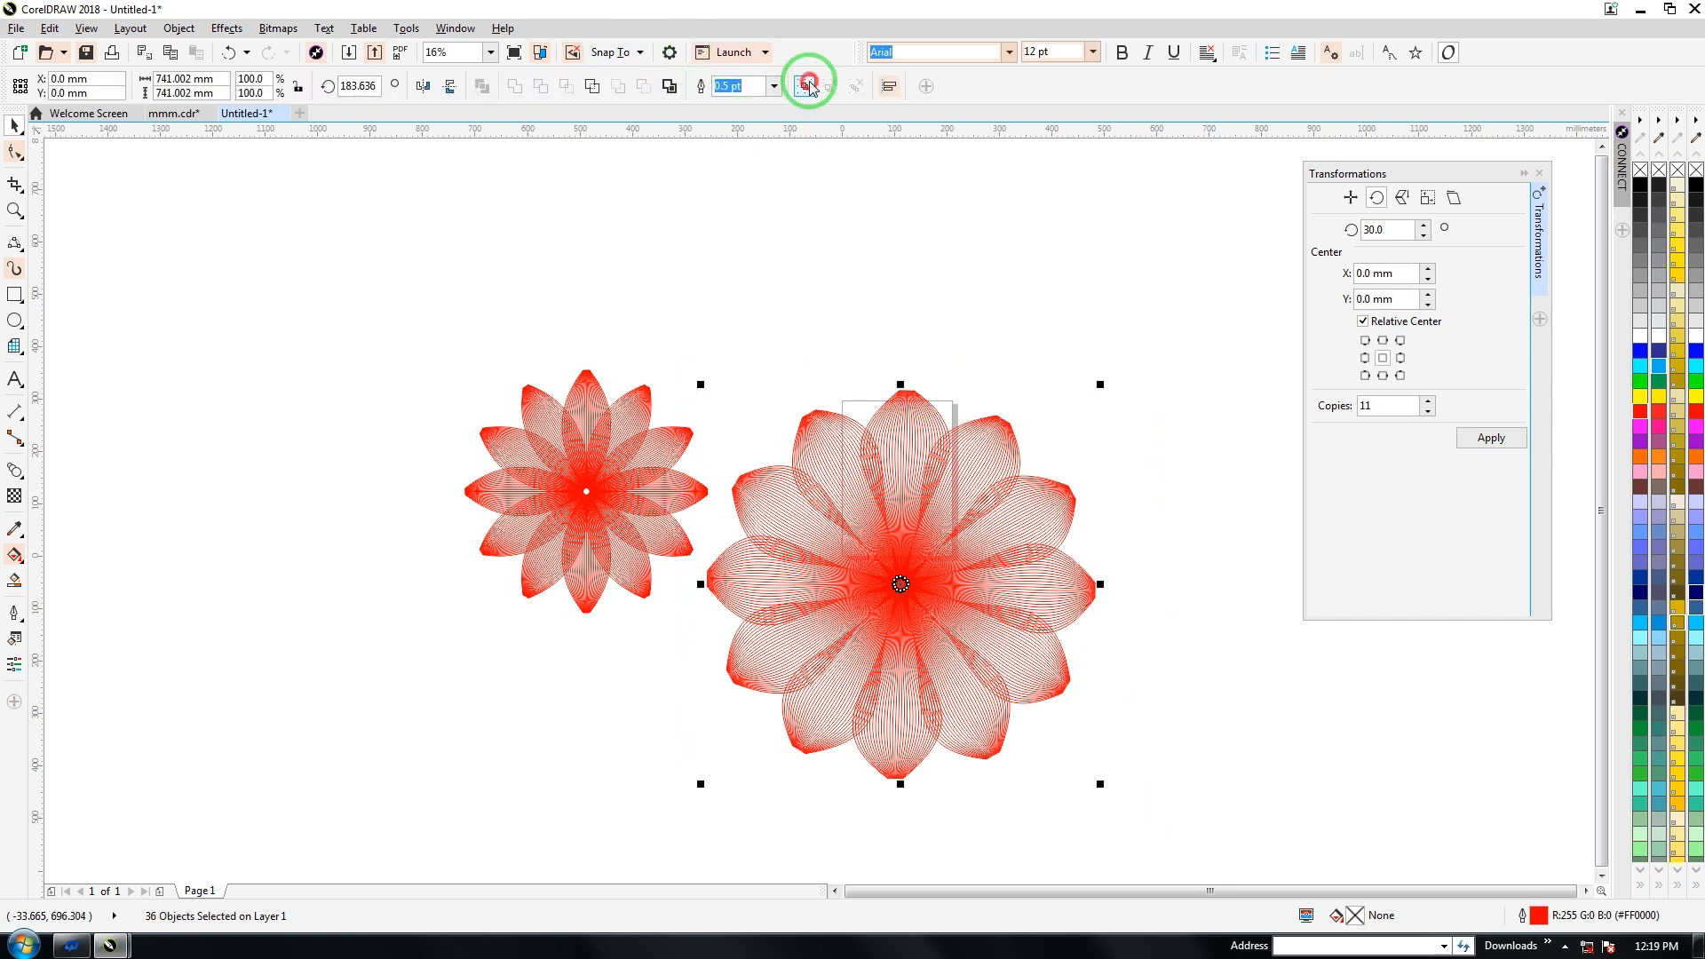
left_click(809, 86)
left_click_drag(589, 403, 282, 331)
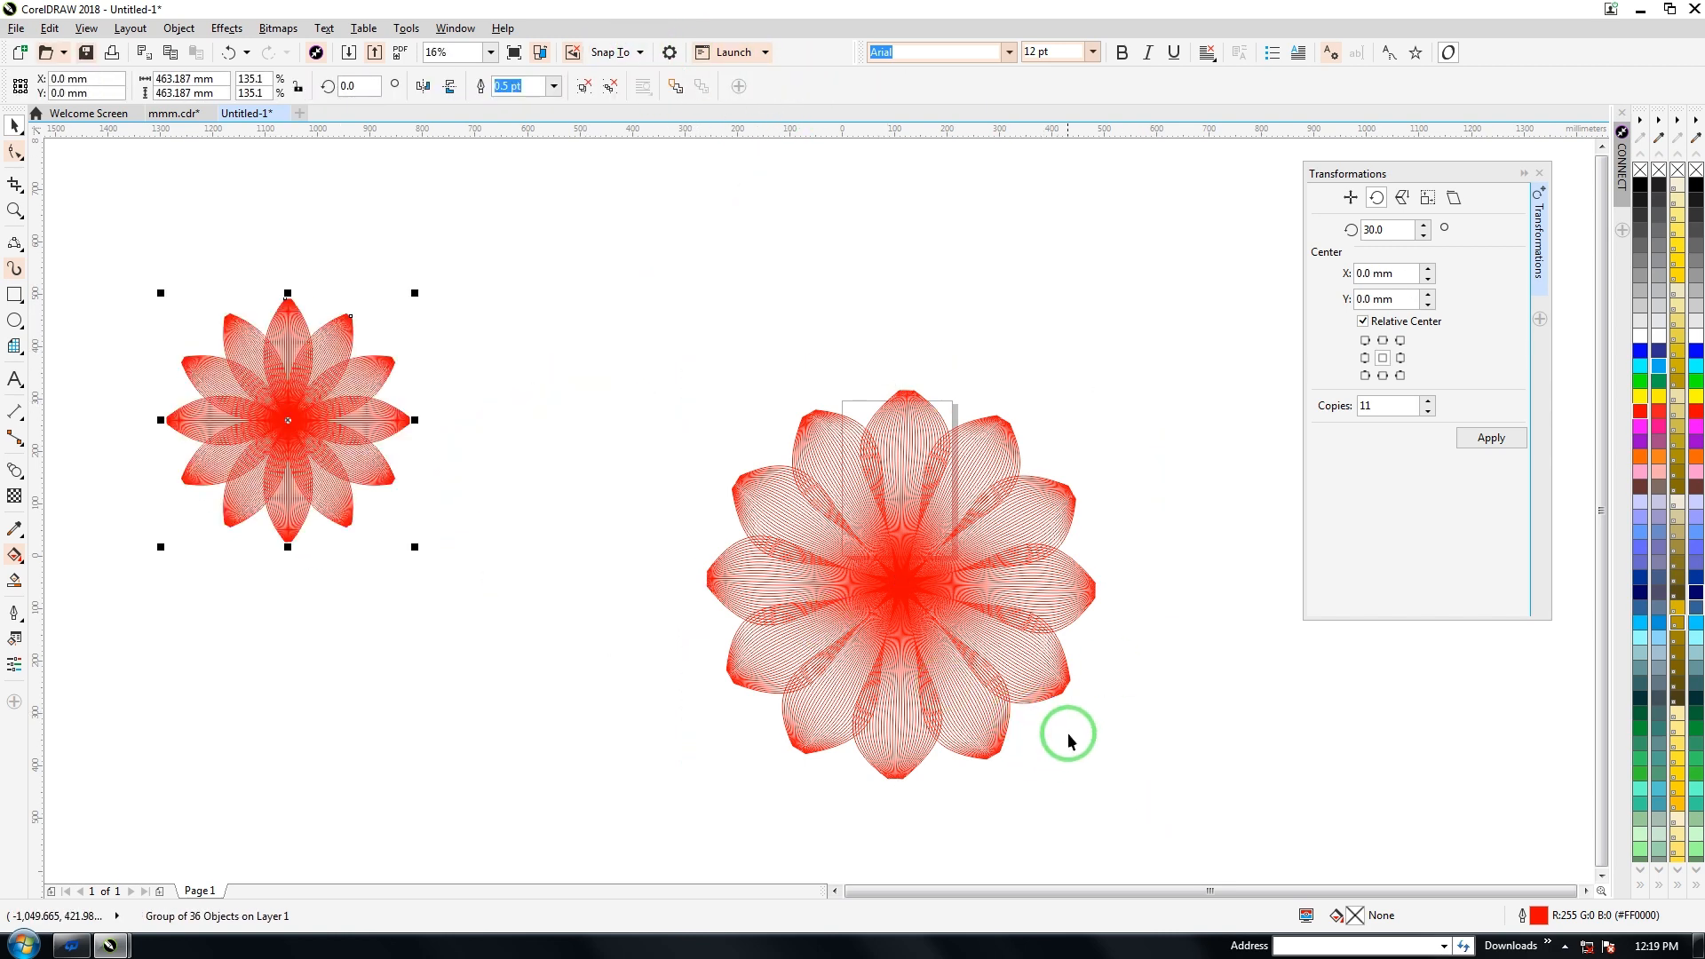
left_click_drag(1069, 740, 937, 524)
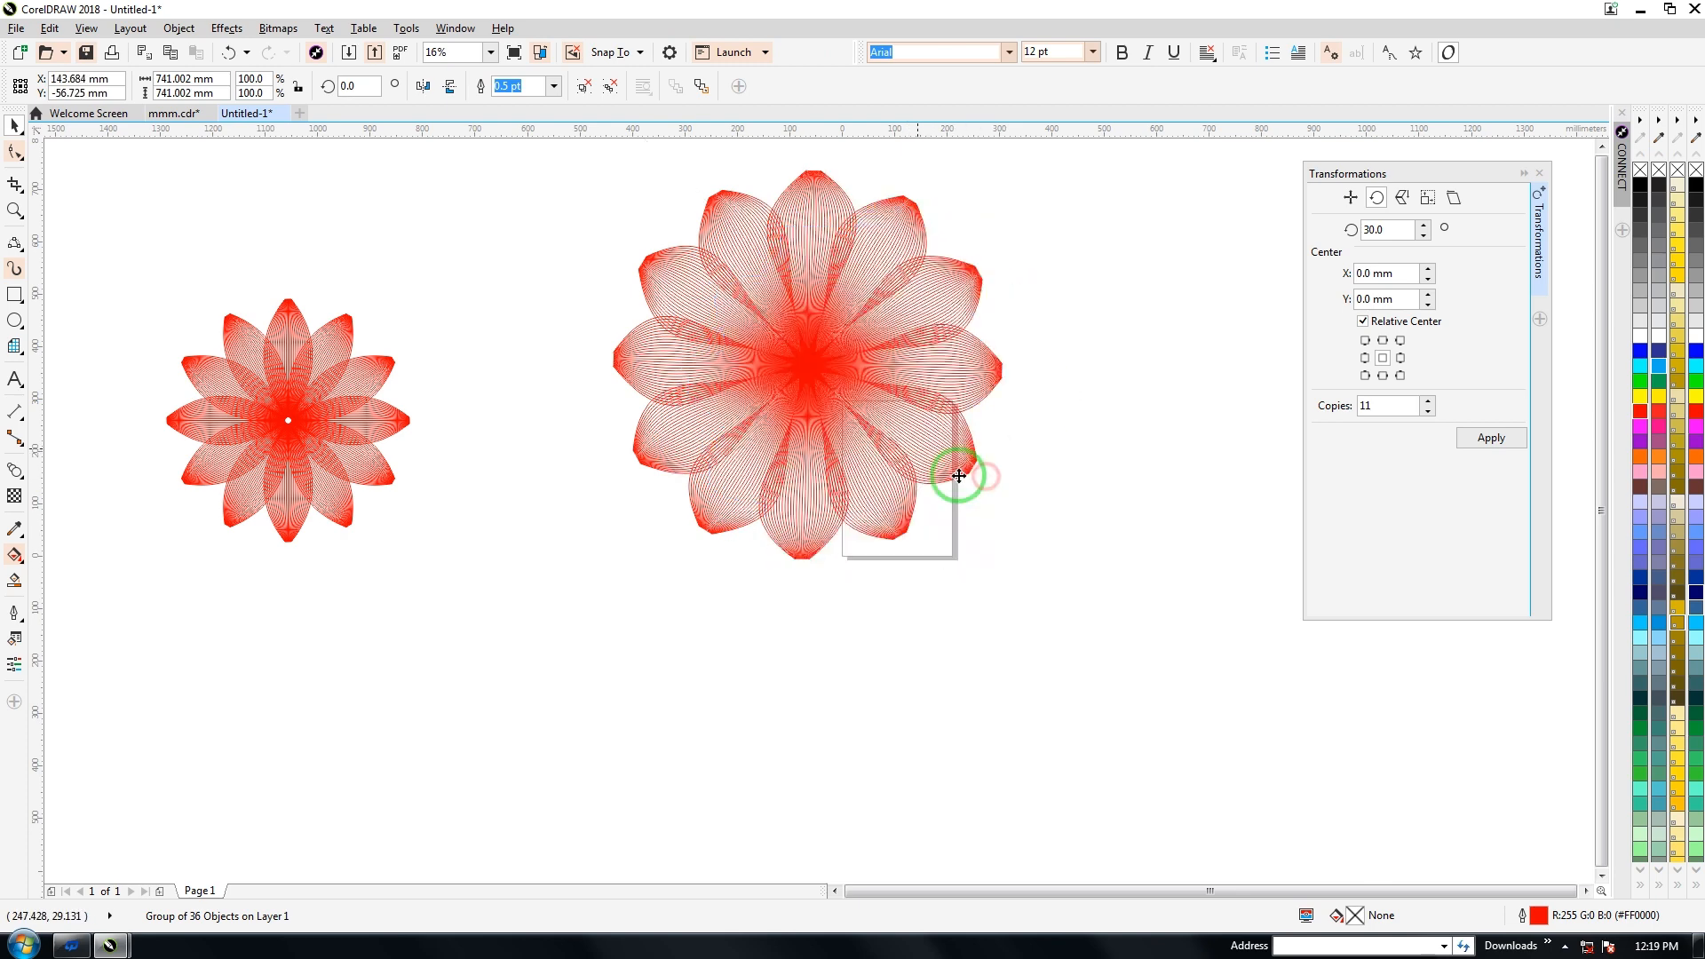
- Change the large grouped flower's outline colour to blue
scroll(956, 472, "up", 2)
left_click(993, 441)
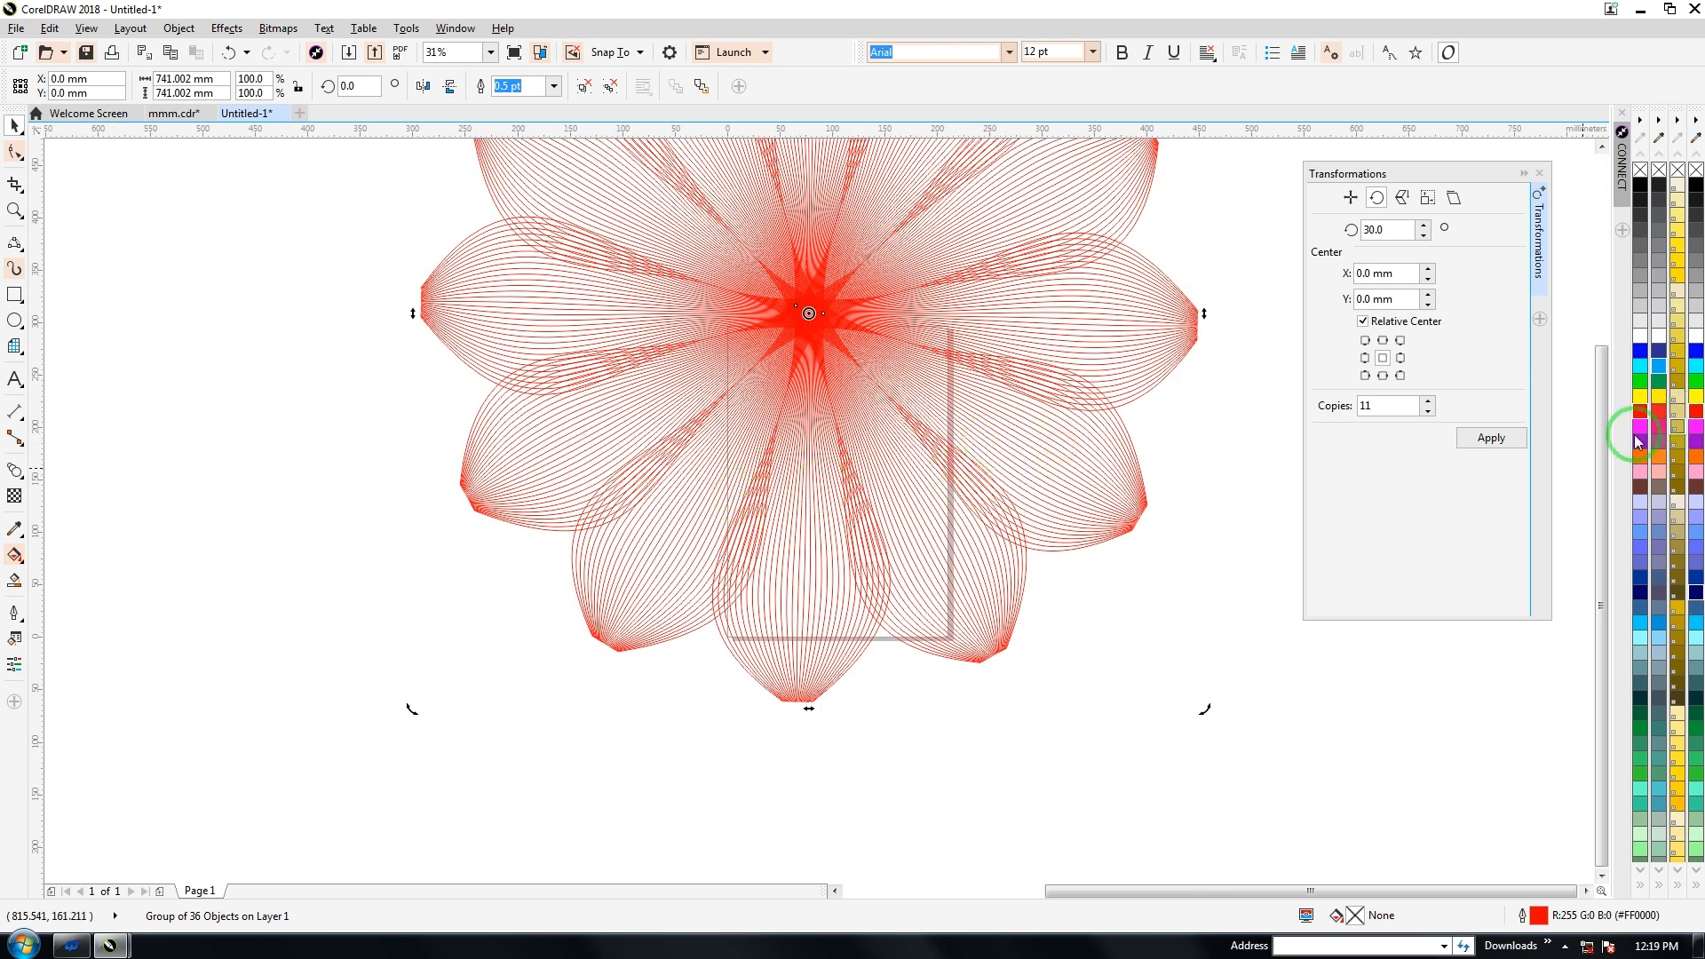
right_click(1643, 356)
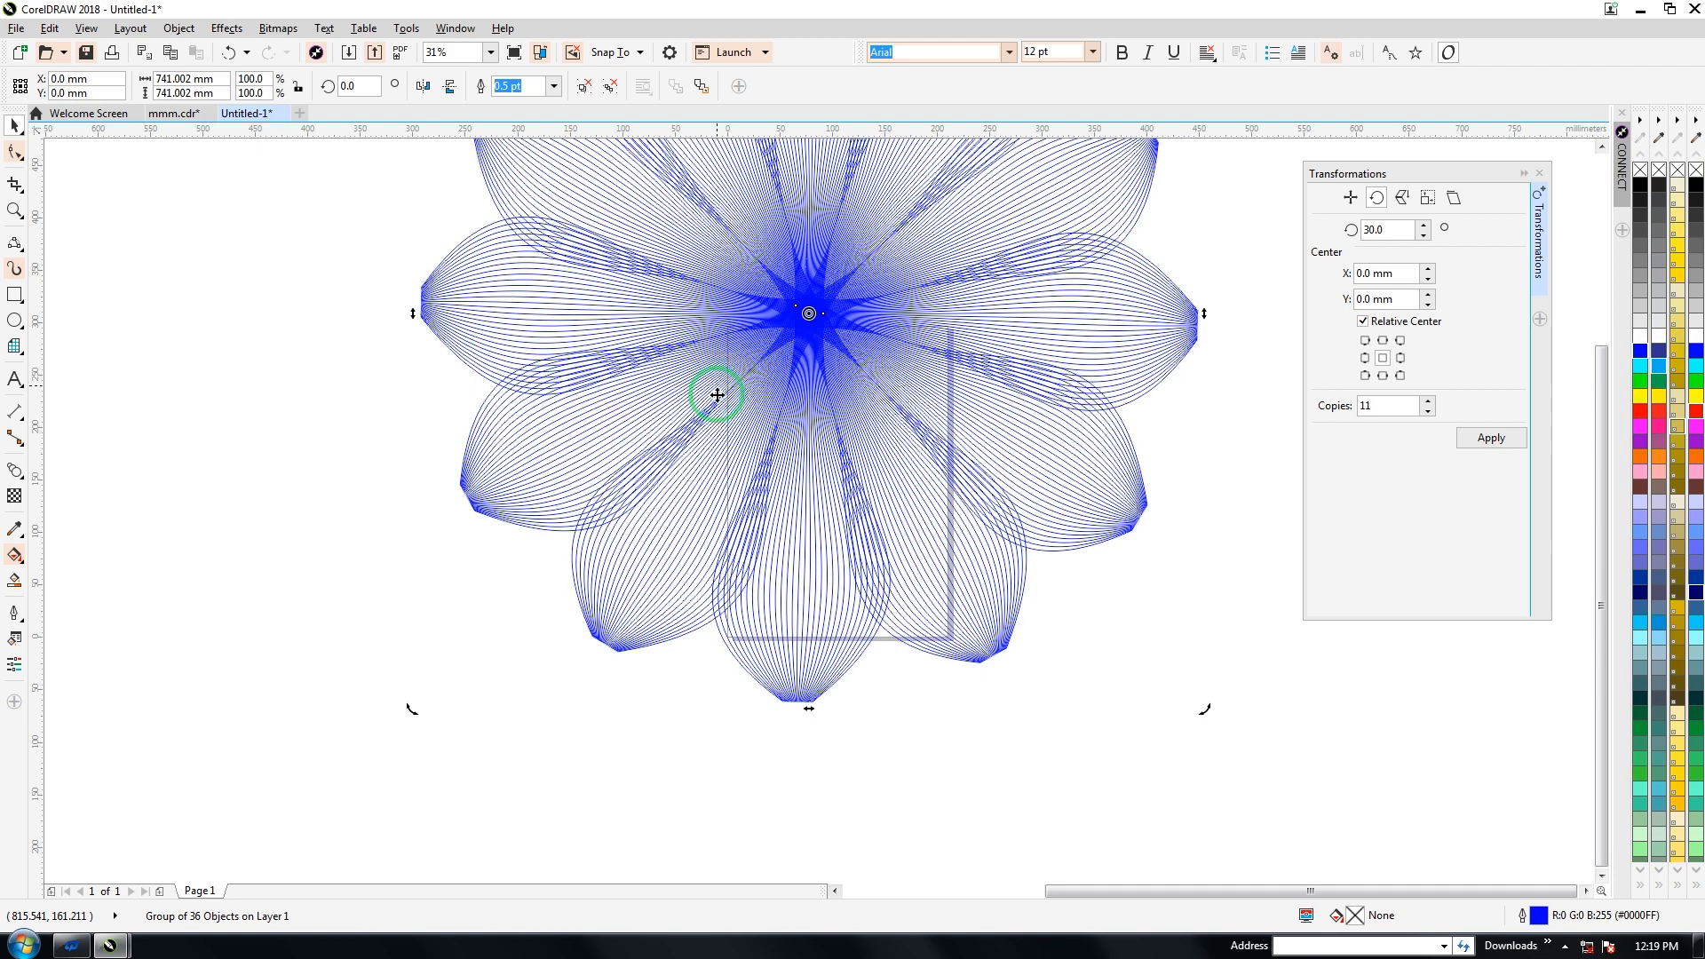
- Enlarge the red flower to about 864 mm wide and place it beside the blue flower
scroll(720, 405, "down", 2)
left_click_drag(176, 431, 330, 400)
left_click_drag(453, 486, 668, 724)
left_click_drag(495, 522, 425, 485)
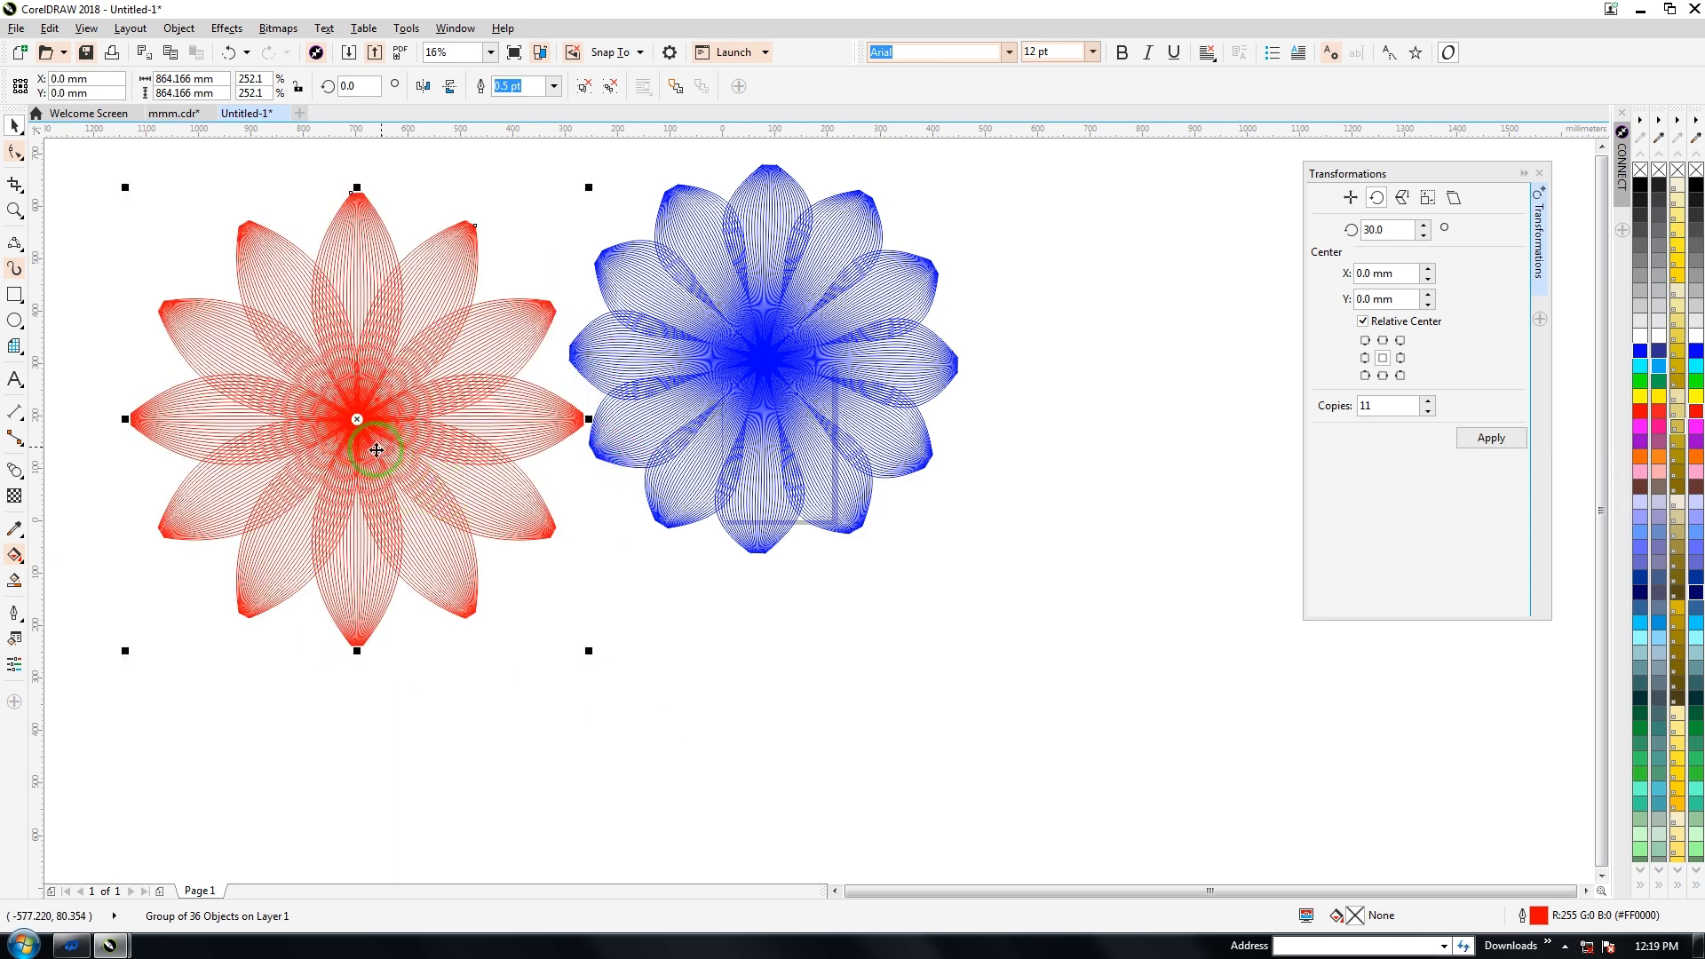
- Close the Transformations docker and separate the flowers, placing the blue one just right of the page
left_click(1539, 174)
left_click_drag(355, 418, 342, 393)
left_click_drag(677, 410, 962, 488)
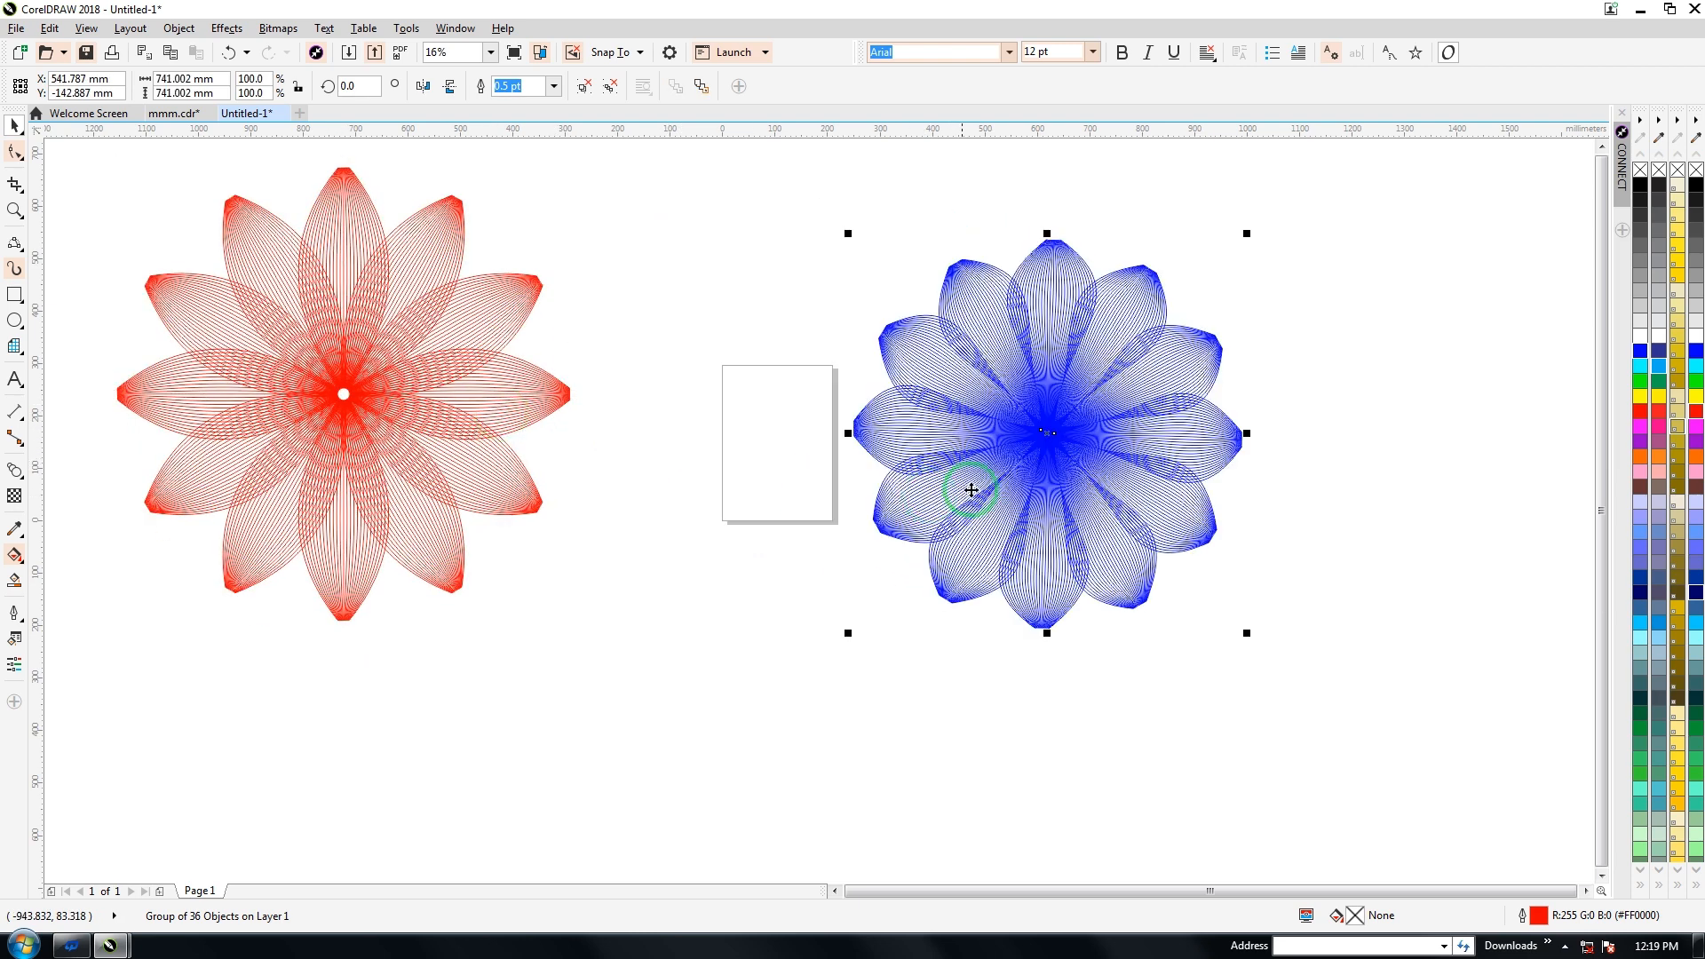
- Duplicate the blue flower over itself and rotate the copy to about 347.2° so its petals fill the gaps
key("ctrl+d")
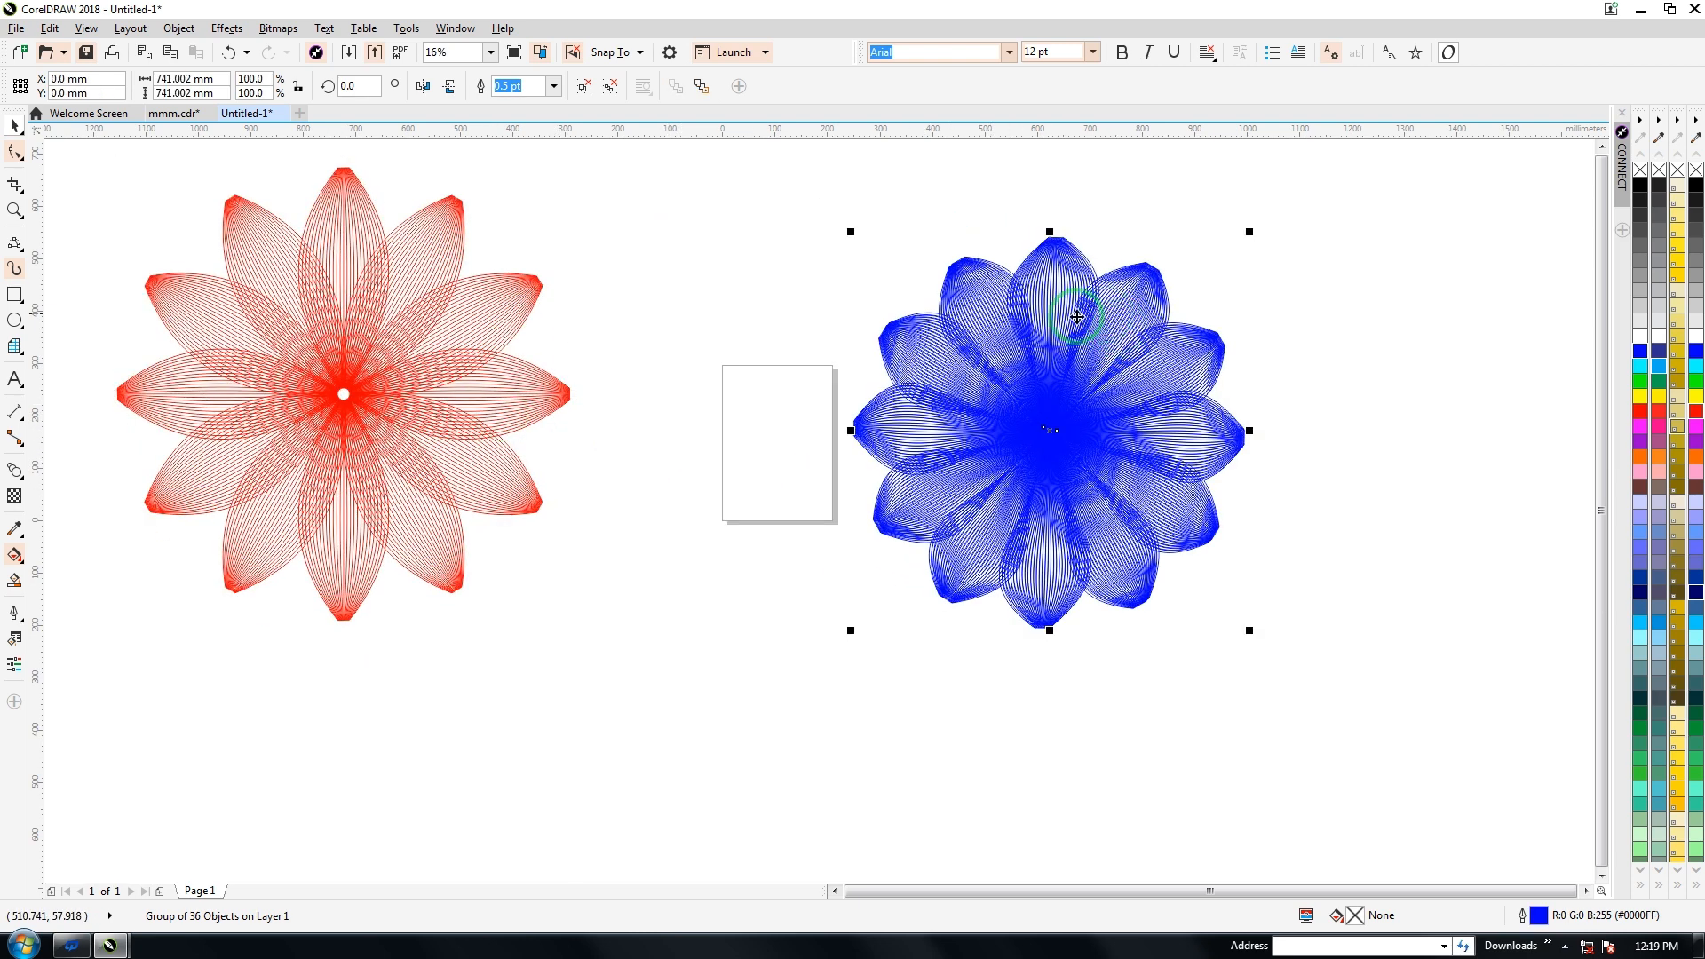
left_click_drag(1253, 231, 1286, 281)
left_click(1322, 303)
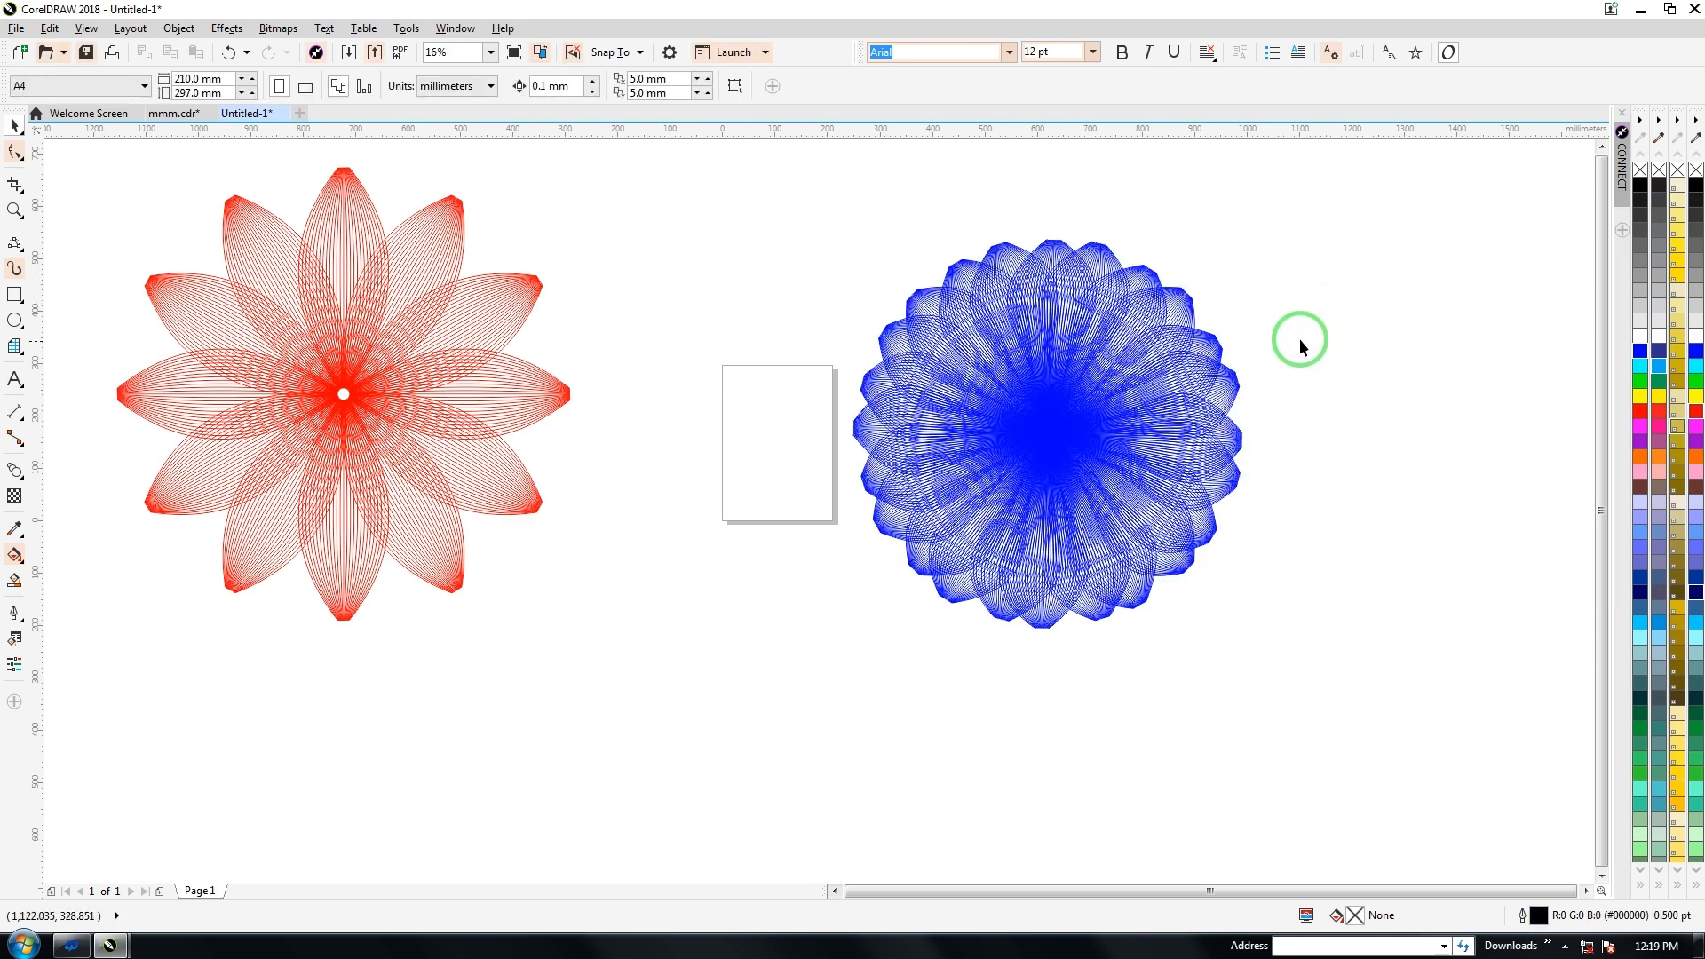
- Scale the rotated blue flower copy down to about 84.5% around its centre
scroll(1299, 338, "up", 2)
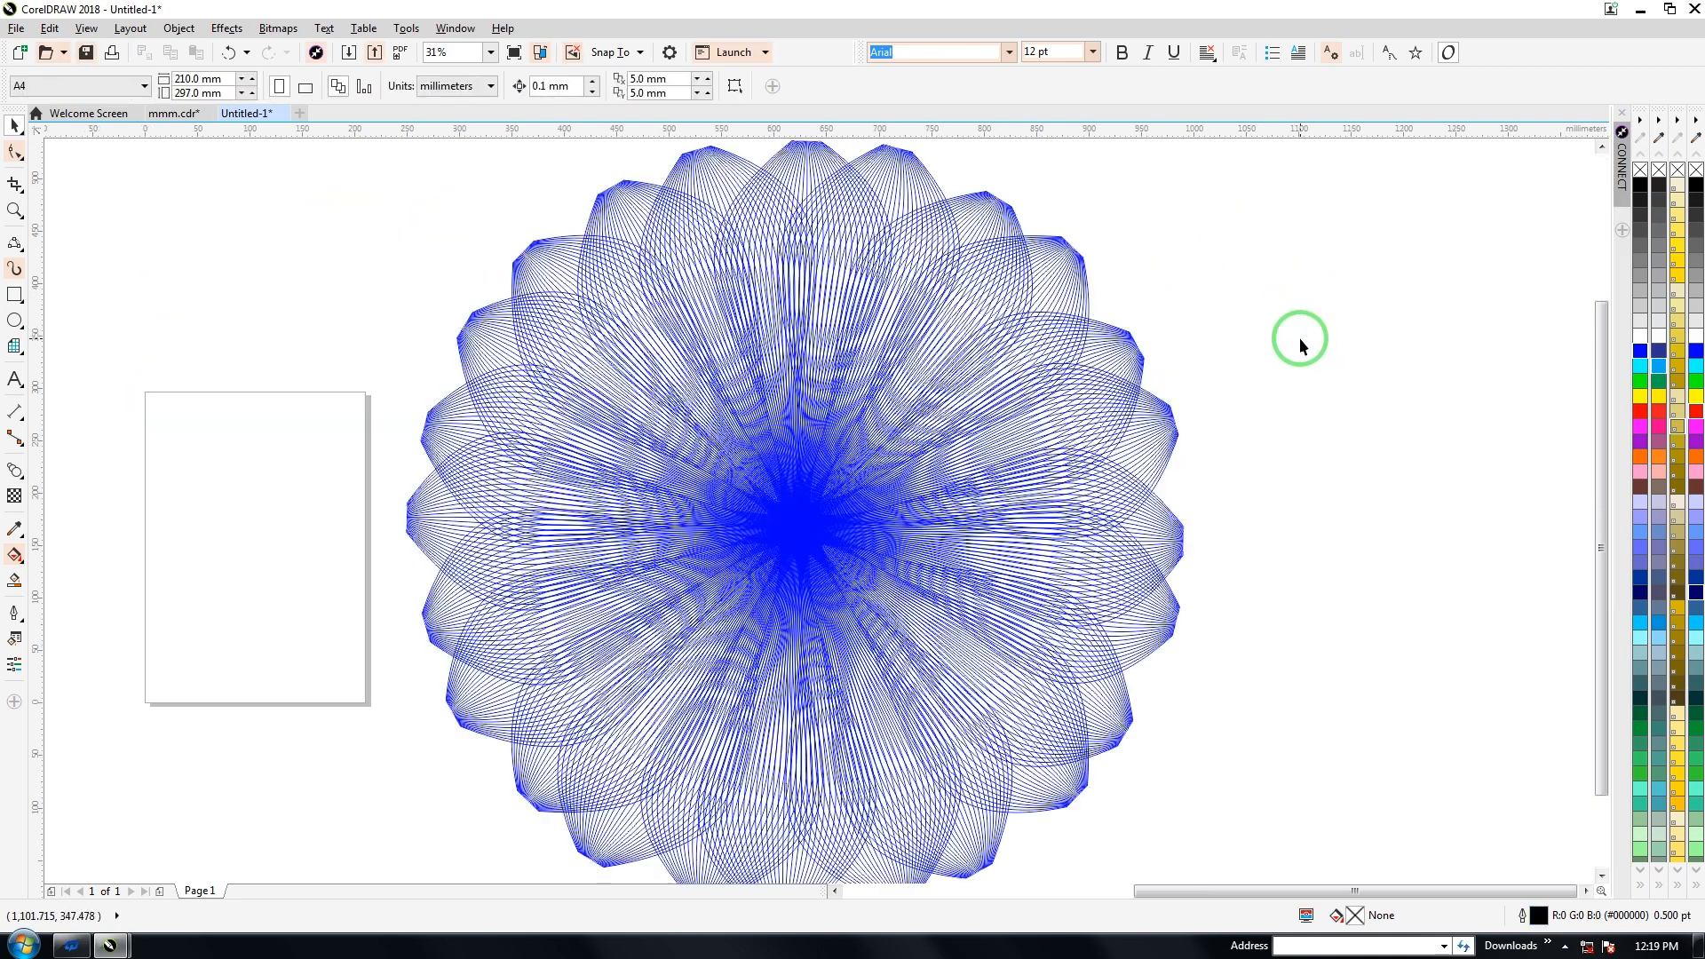
left_click(670, 226)
scroll(680, 255, "down", 2)
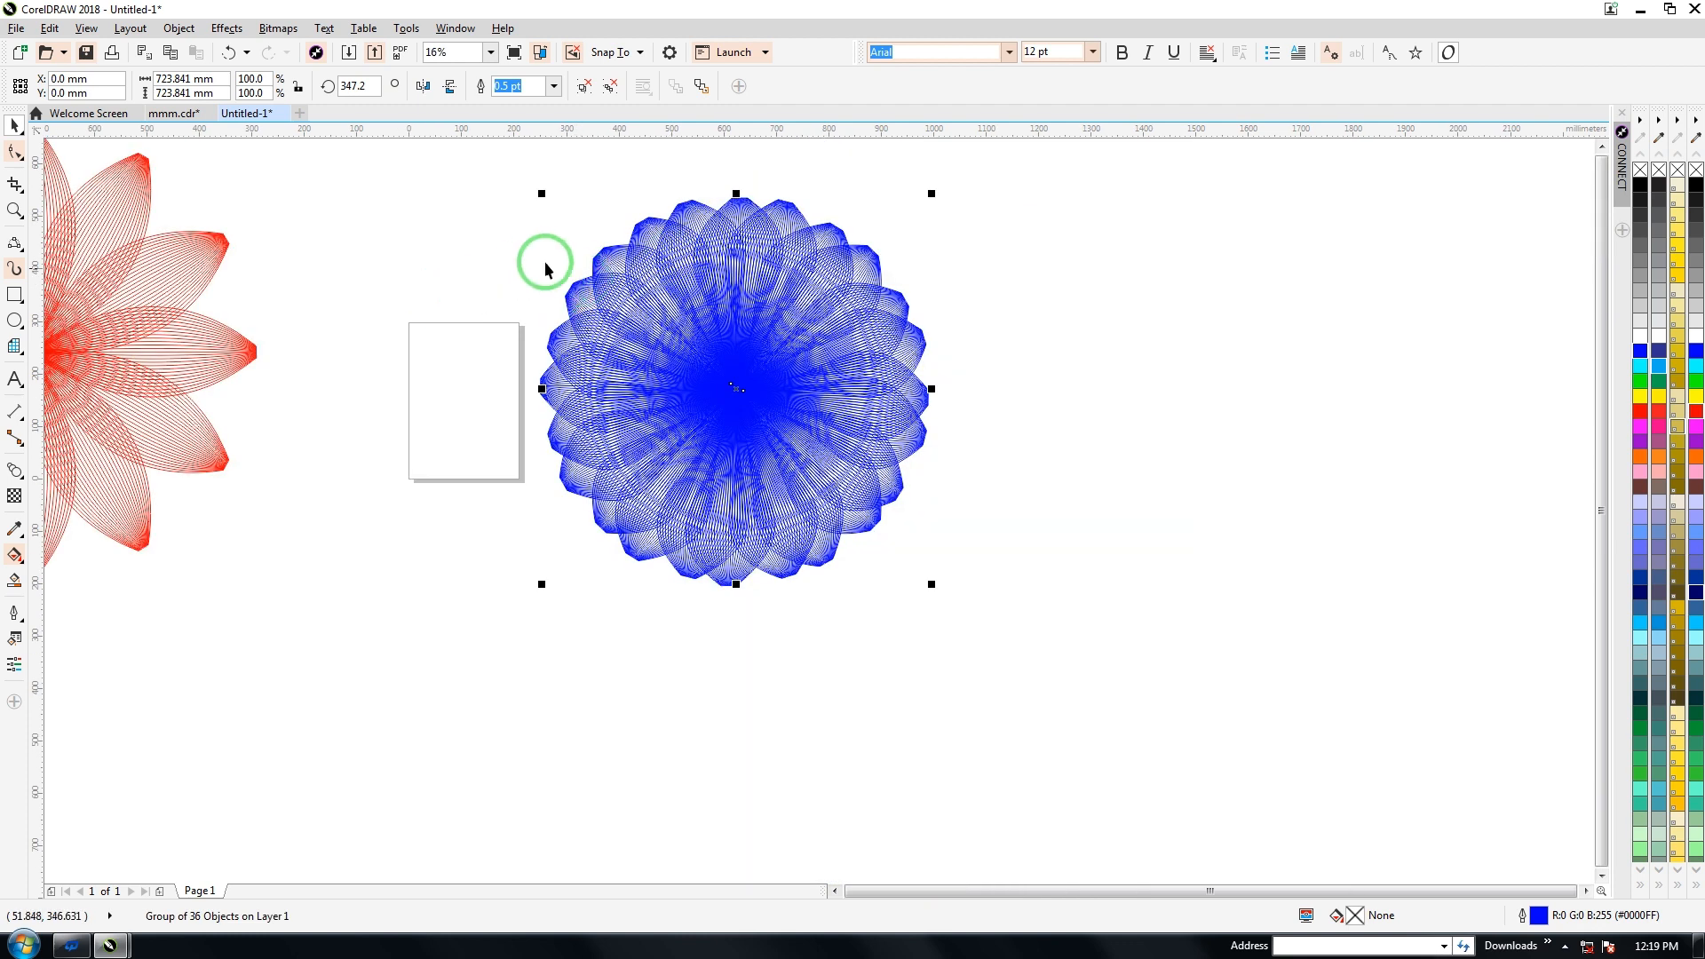
left_click(682, 415)
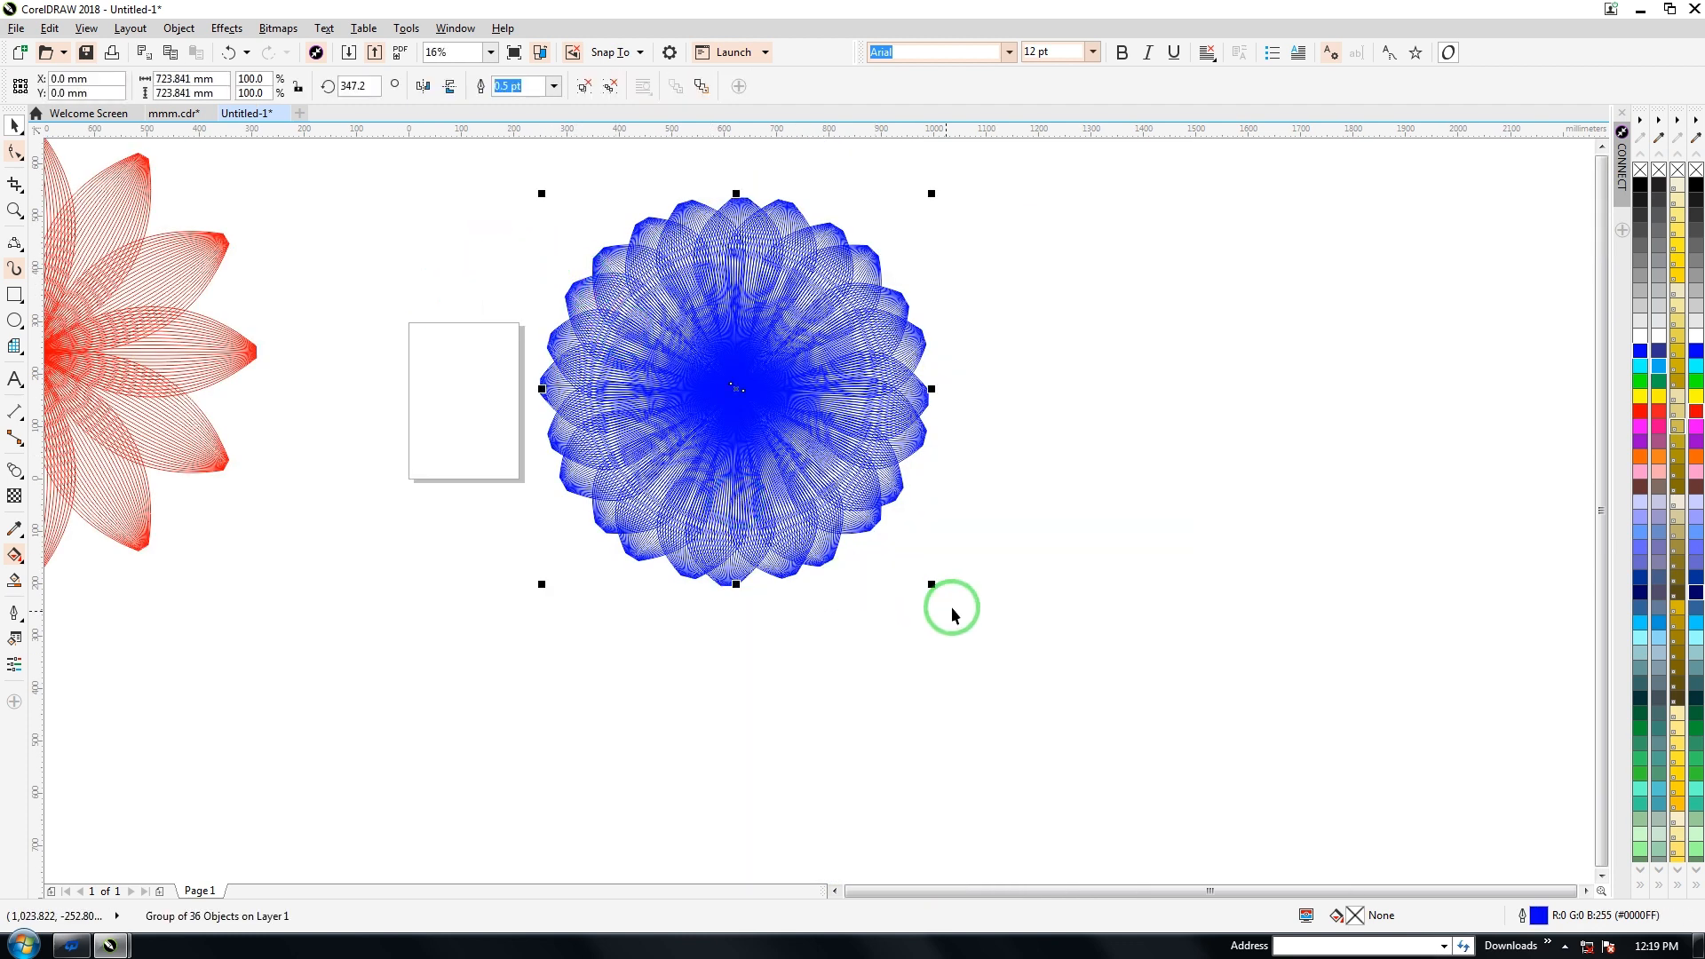
left_click_drag(932, 584, 902, 555)
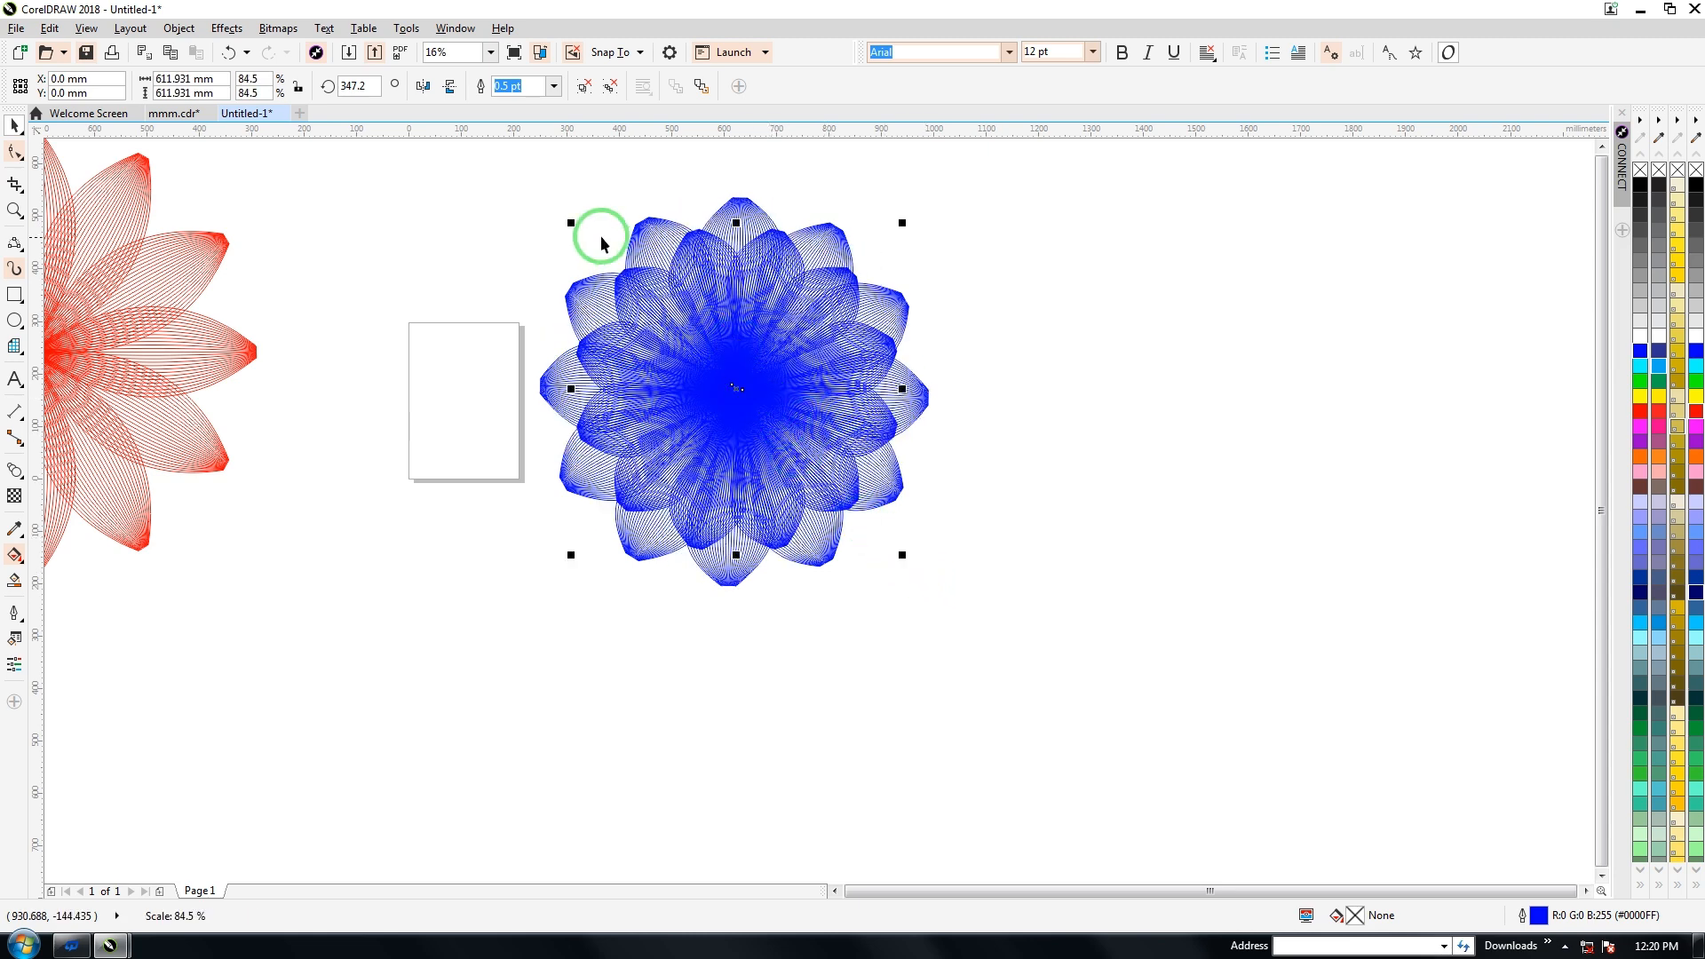
- Select both overlapping blue flower groups together
left_click_drag(498, 163, 1020, 698)
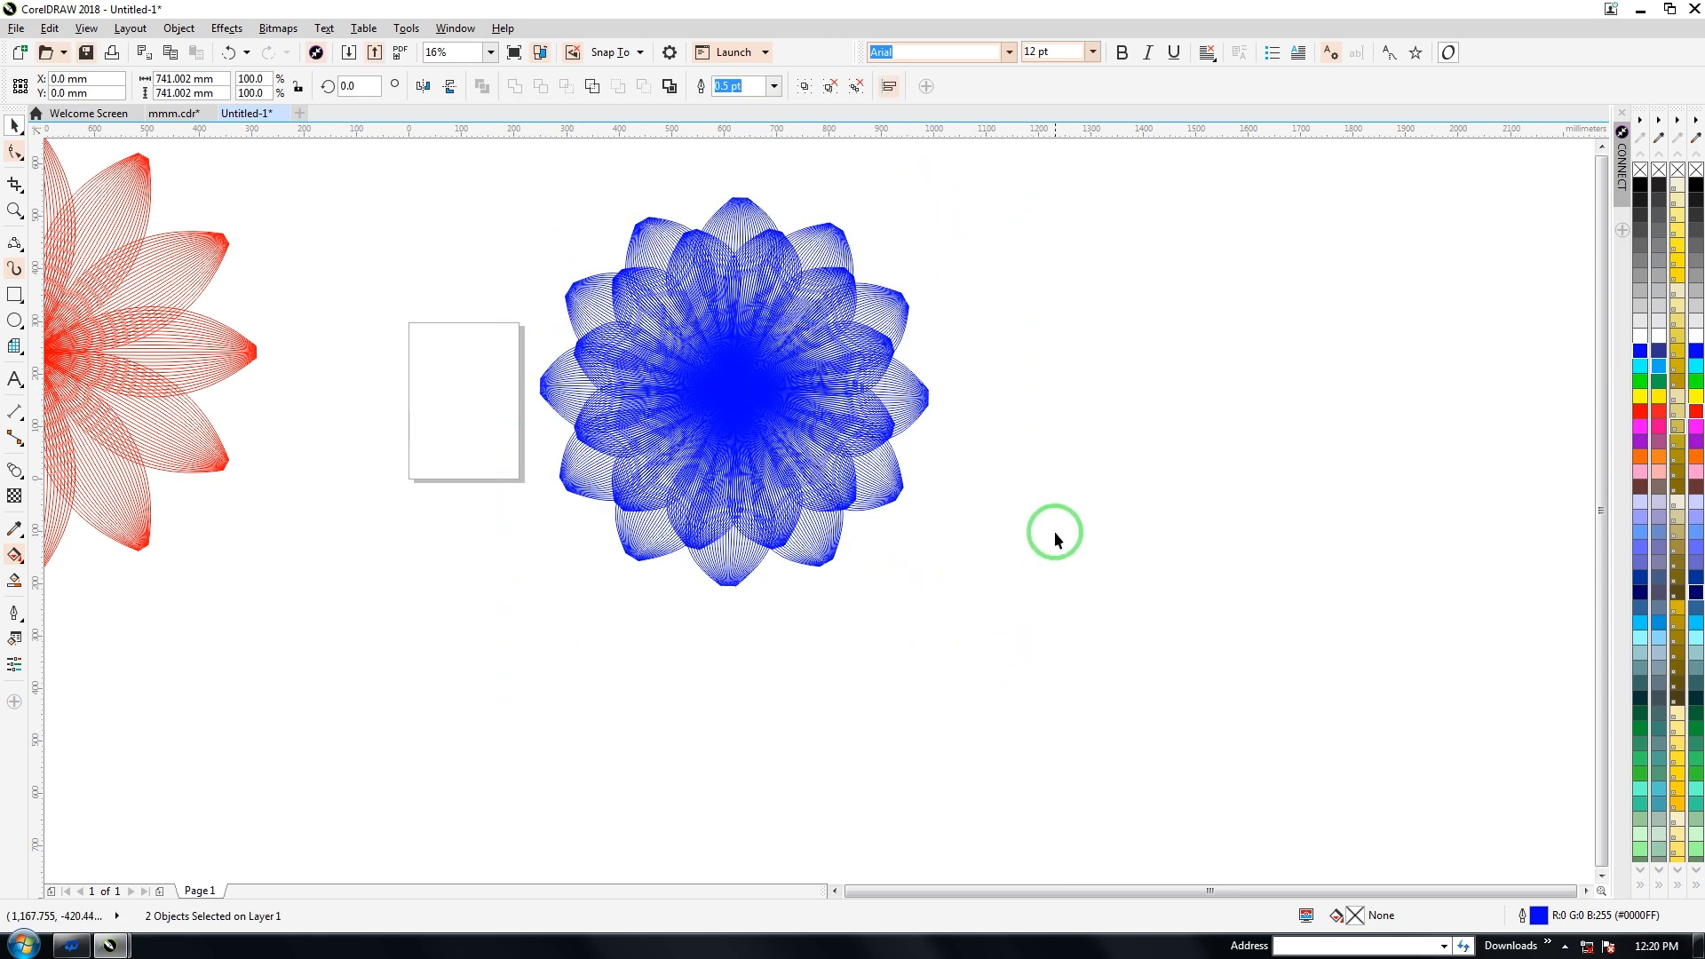